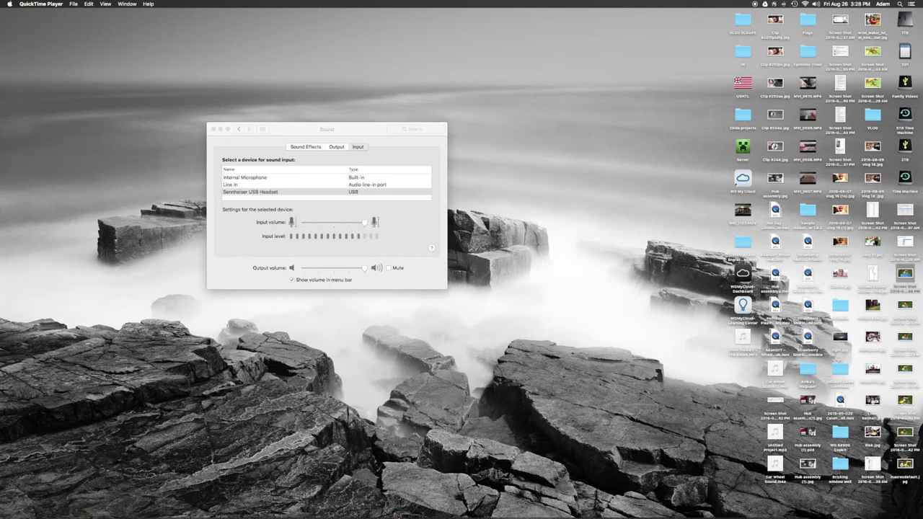
Step: Switch to Illustrator and create a landscape Letter print document, 11 by 8.5 inches, in CMYK color mode
{"action": "mouse_move", "coordinate": [418, 509]}
{"action": "left_click", "coordinate": [477, 506]}
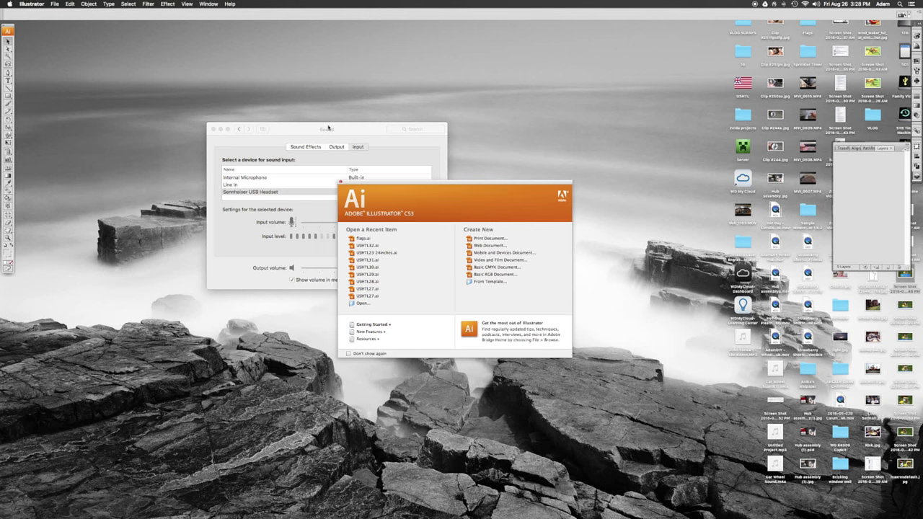
{"action": "left_click", "coordinate": [469, 238]}
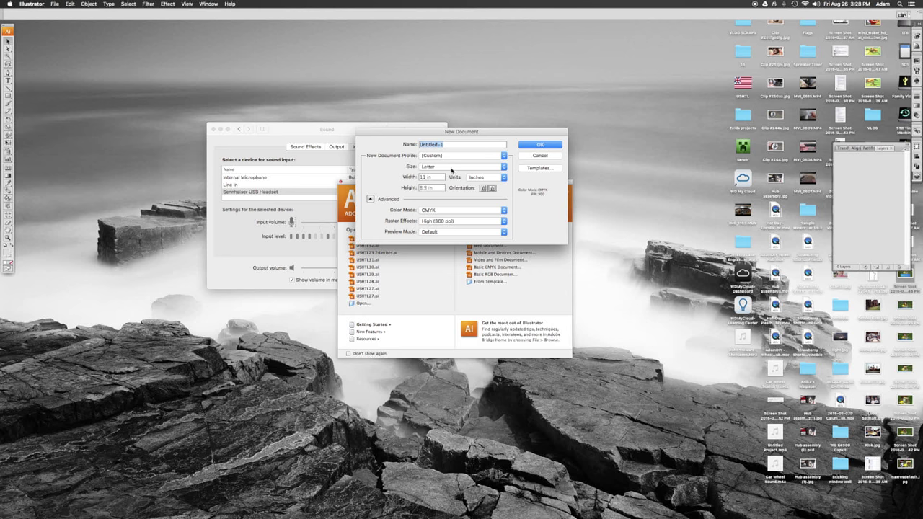
{"action": "left_click", "coordinate": [439, 211]}
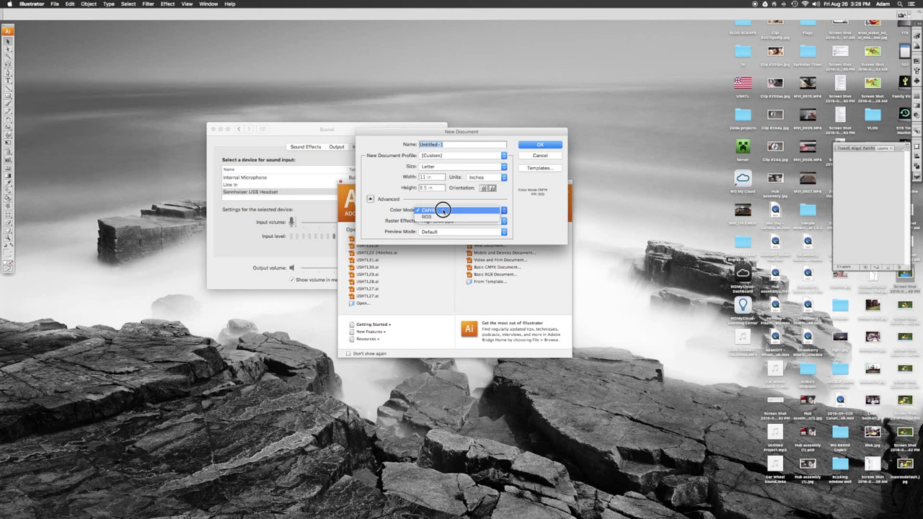
{"action": "left_click", "coordinate": [442, 210]}
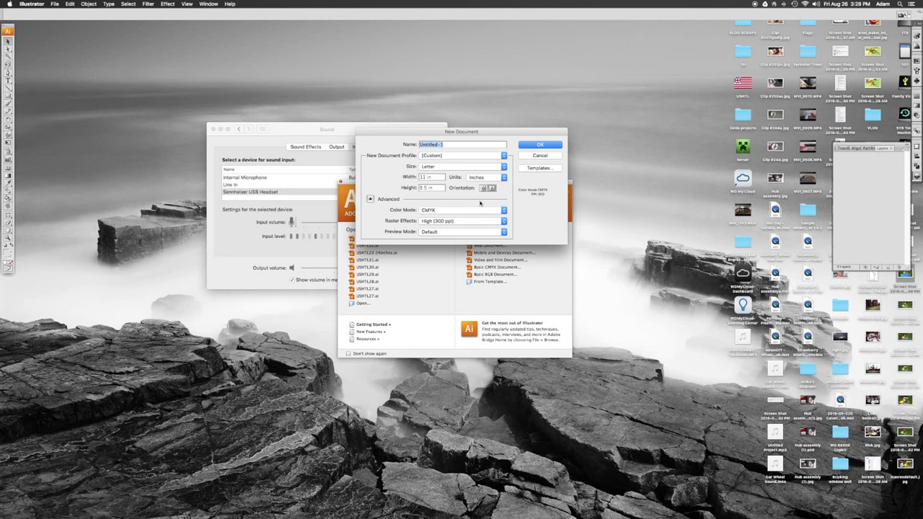
{"action": "left_click", "coordinate": [537, 145]}
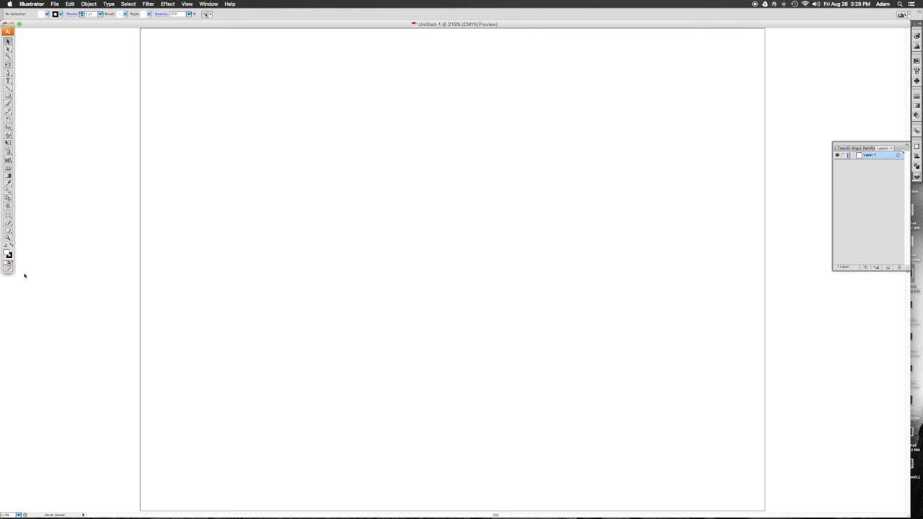
Step: Place the boomerang game screenshot from the desktop into the new document
{"action": "left_click", "coordinate": [9, 42]}
{"action": "left_click", "coordinate": [7, 42]}
{"action": "left_click_drag", "start_coordinate": [730, 24], "coordinate": [580, 27]}
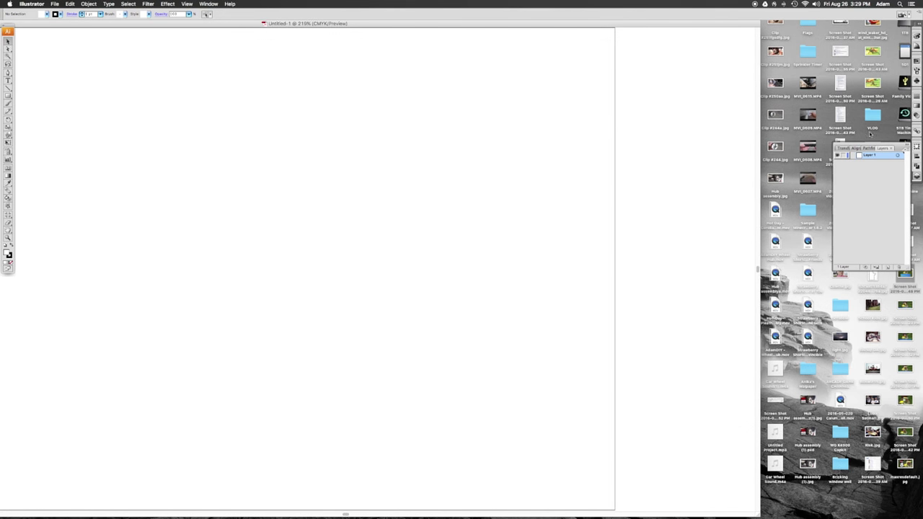
{"action": "left_click", "coordinate": [896, 142]}
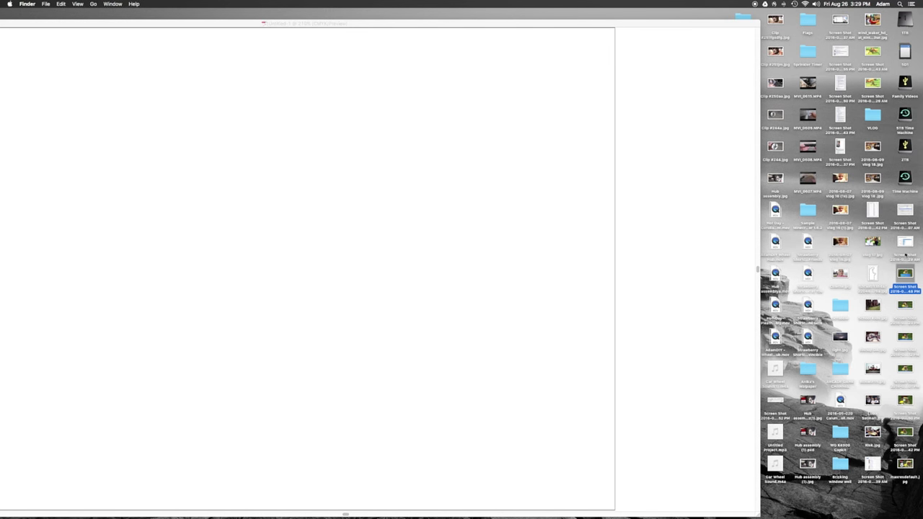
{"action": "left_click_drag", "start_coordinate": [909, 277], "coordinate": [245, 238]}
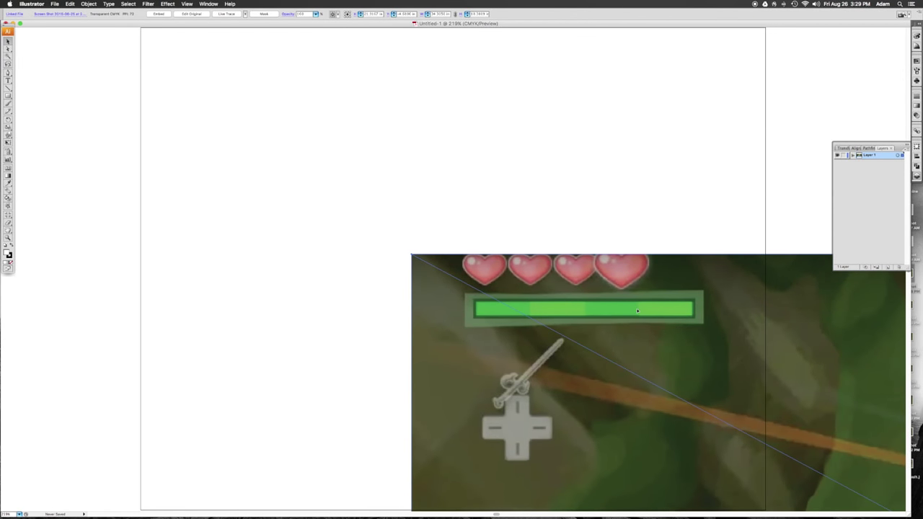
{"action": "left_click_drag", "start_coordinate": [743, 27], "coordinate": [453, 39]}
{"action": "left_click", "coordinate": [906, 274]}
{"action": "left_click_drag", "start_coordinate": [906, 274], "coordinate": [356, 205]}
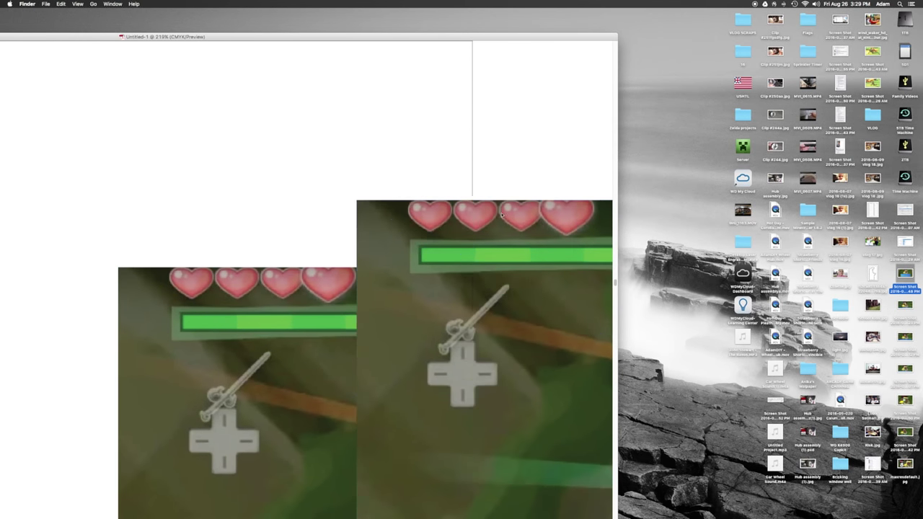
{"action": "left_click", "coordinate": [456, 236]}
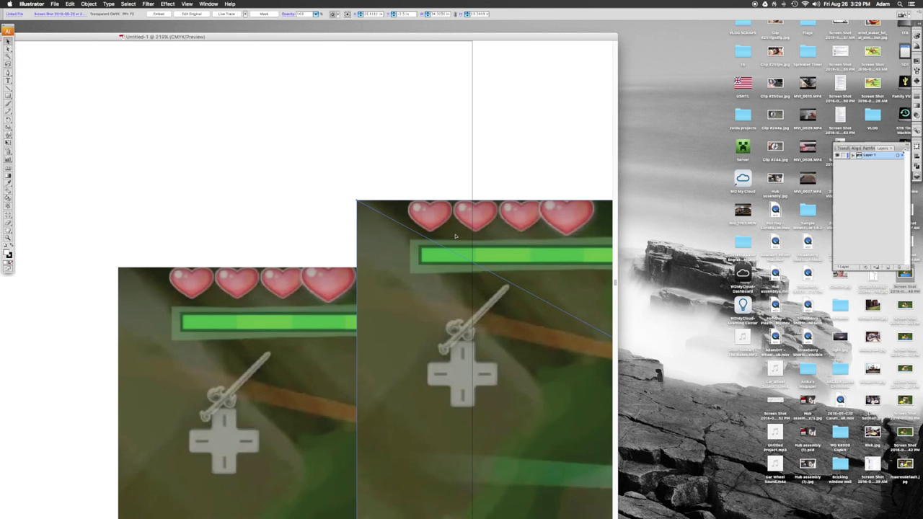
{"action": "key", "text": "Delete"}
{"action": "left_click_drag", "start_coordinate": [37, 38], "coordinate": [331, 28]}
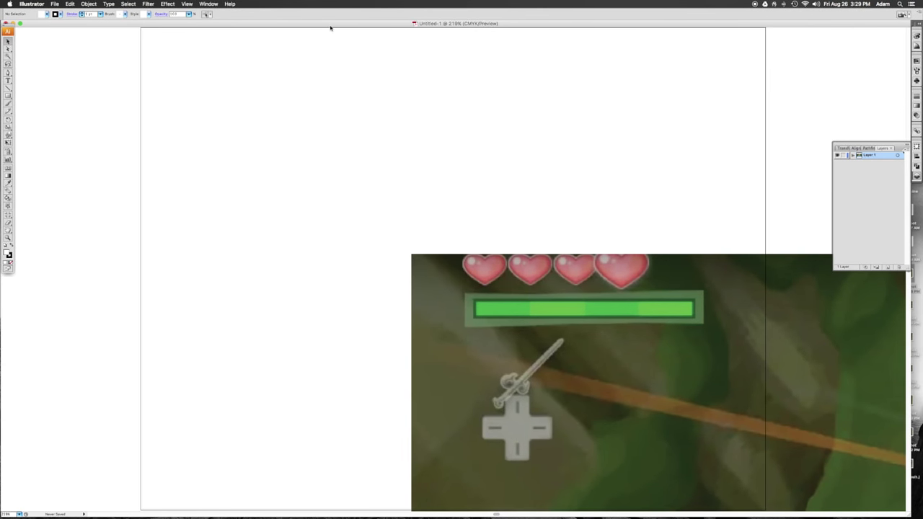
Step: Reposition the placed screenshot so the boomerang lies over the artboard
{"action": "key", "text": "super+minus"}
{"action": "key", "text": "super+minus"}
{"action": "key", "text": "super+minus"}
{"action": "key", "text": "super+minus"}
{"action": "key", "text": "super+minus"}
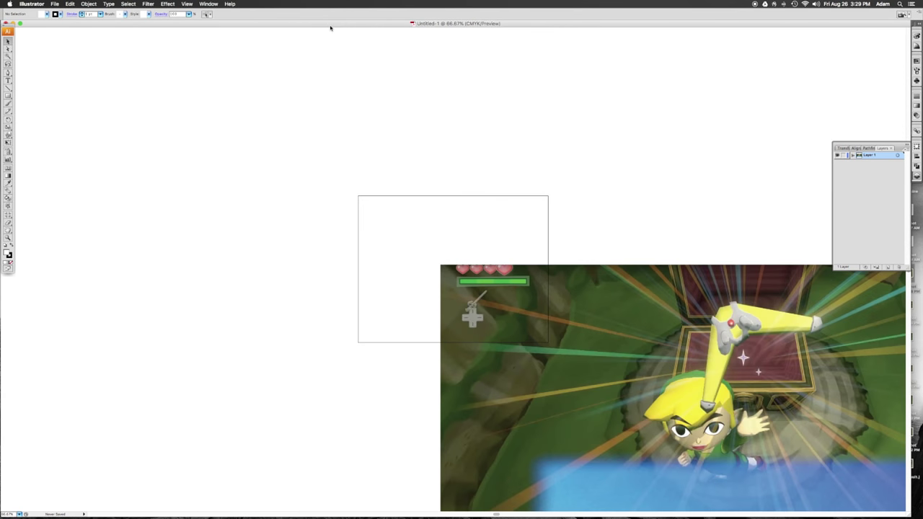
{"action": "left_click_drag", "start_coordinate": [647, 327], "coordinate": [422, 207]}
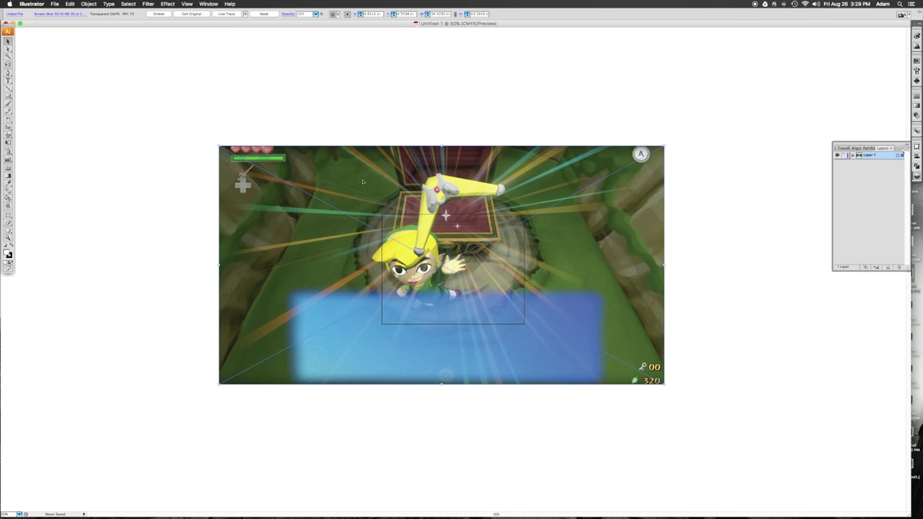
{"action": "mouse_move", "coordinate": [329, 163]}
{"action": "left_mouse_down"}
{"action": "mouse_move", "coordinate": [501, 142]}
{"action": "mouse_move", "coordinate": [278, 162]}
{"action": "mouse_move", "coordinate": [334, 171]}
{"action": "left_mouse_up"}
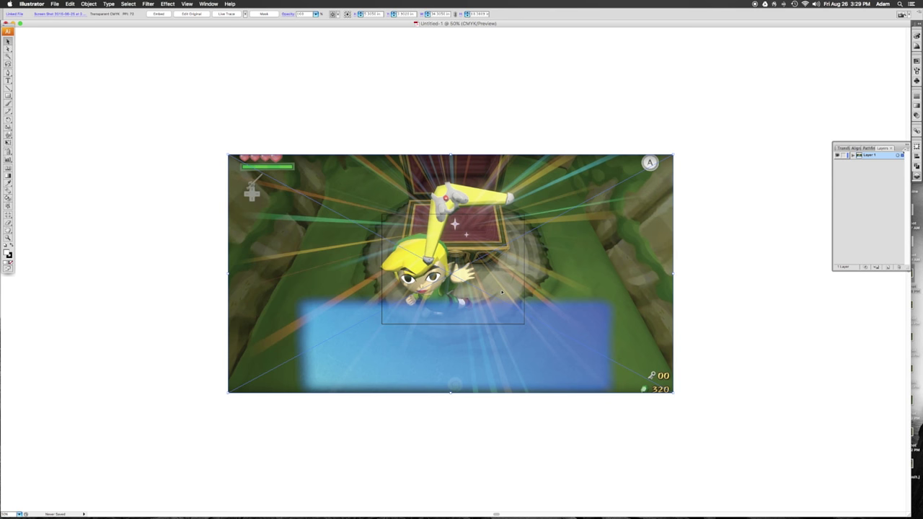
{"action": "left_click_drag", "start_coordinate": [486, 267], "coordinate": [467, 213]}
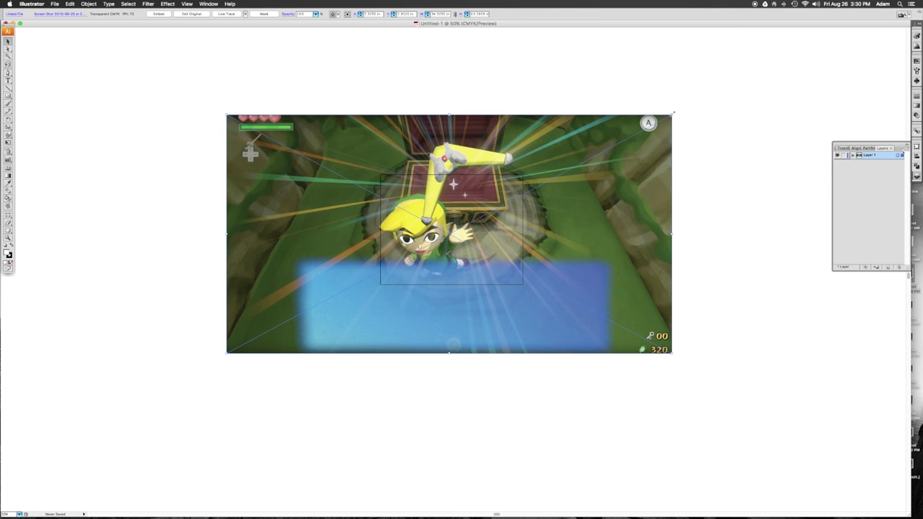
{"action": "left_click_drag", "start_coordinate": [611, 146], "coordinate": [620, 318]}
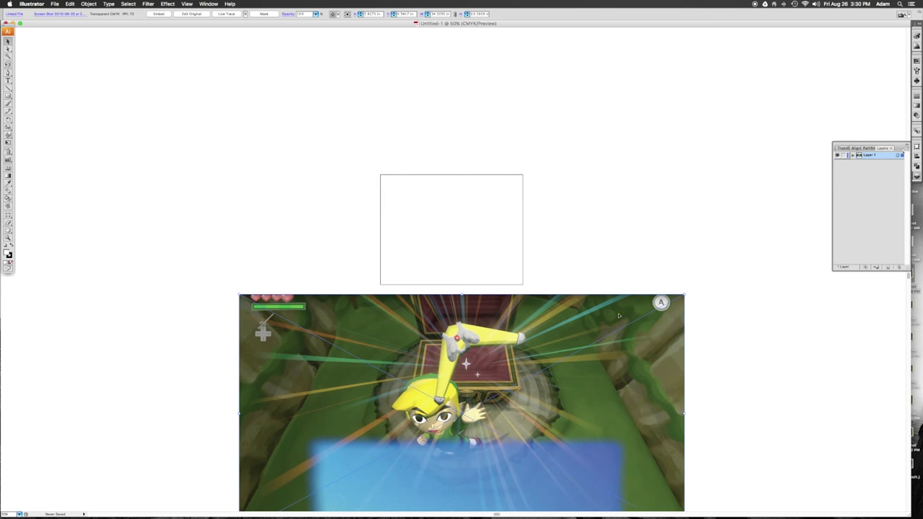
{"action": "left_click_drag", "start_coordinate": [486, 333], "coordinate": [494, 350]}
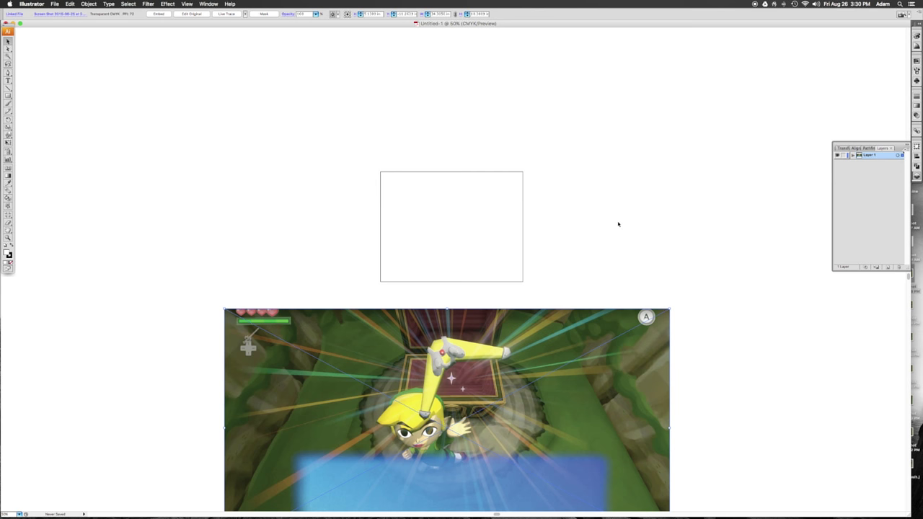
{"action": "left_click_drag", "start_coordinate": [563, 397], "coordinate": [561, 243]}
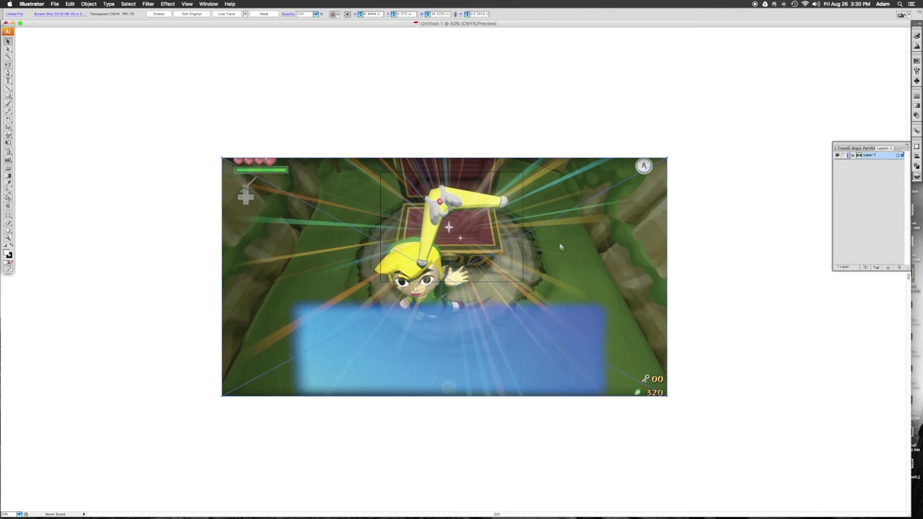
Step: Toggle the lock on Layer 1 and shift the screenshot slightly down over the artboard
{"action": "key", "text": "super+equal"}
{"action": "key", "text": "super+equal"}
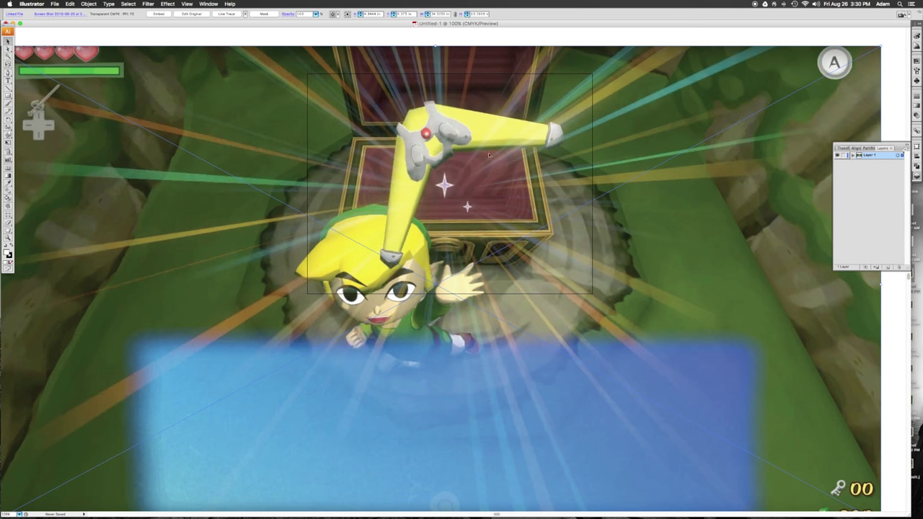
{"action": "left_click", "coordinate": [845, 156]}
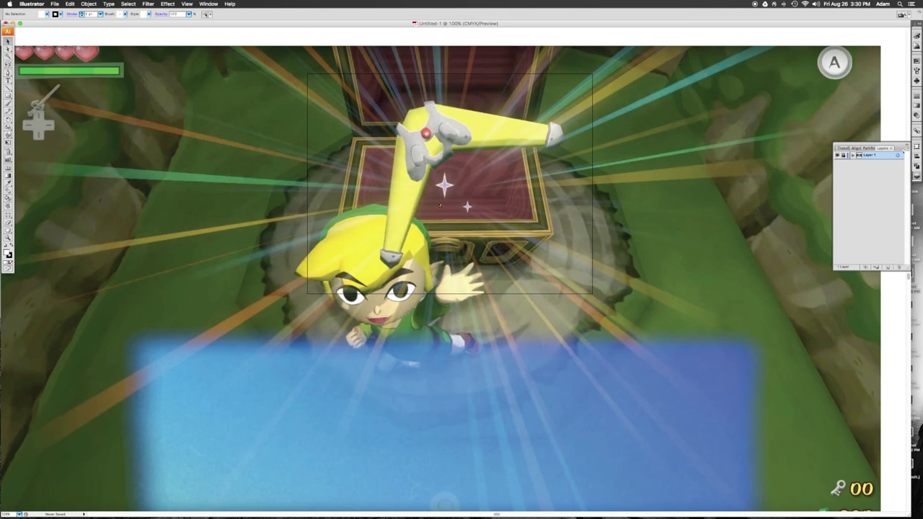
{"action": "left_click", "coordinate": [843, 155]}
{"action": "left_click", "coordinate": [401, 218]}
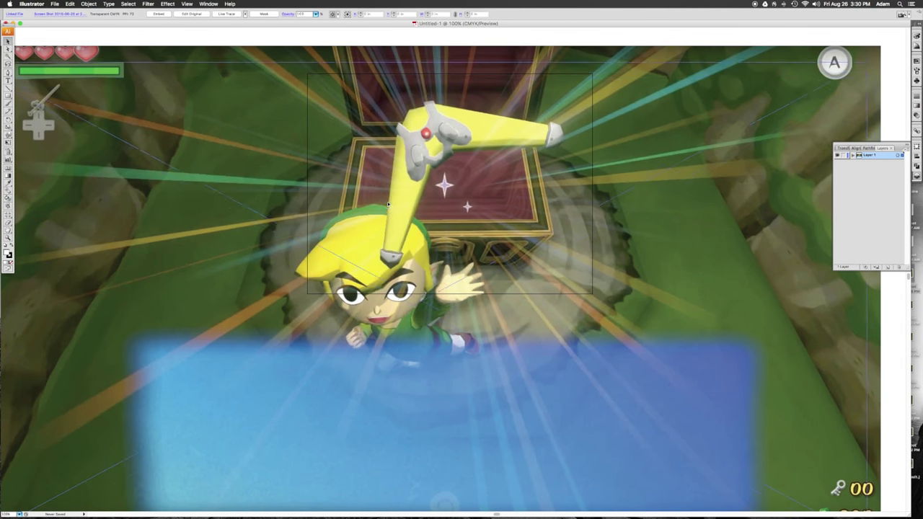
{"action": "left_click_drag", "start_coordinate": [401, 219], "coordinate": [387, 235]}
{"action": "left_click_drag", "start_coordinate": [402, 191], "coordinate": [403, 190]}
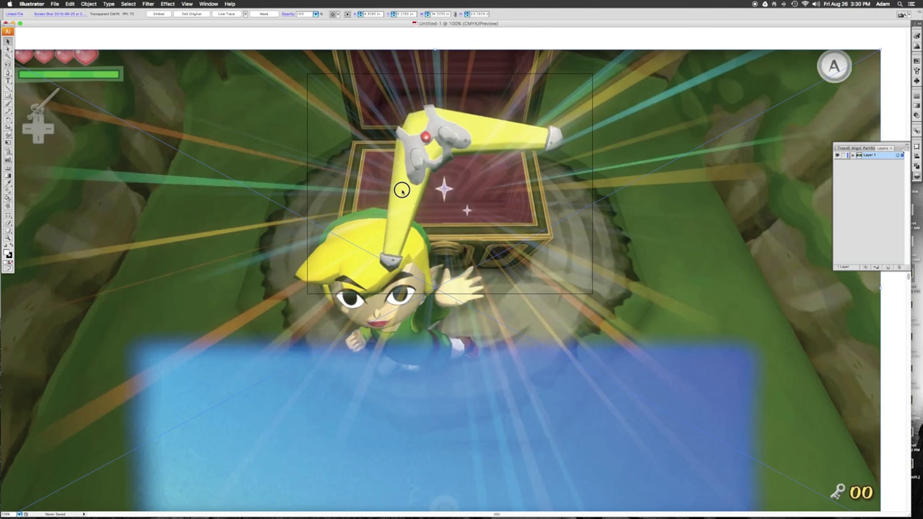
Step: Lock Layer 1 with the screenshot and add a new layer above it
{"action": "left_click", "coordinate": [843, 156]}
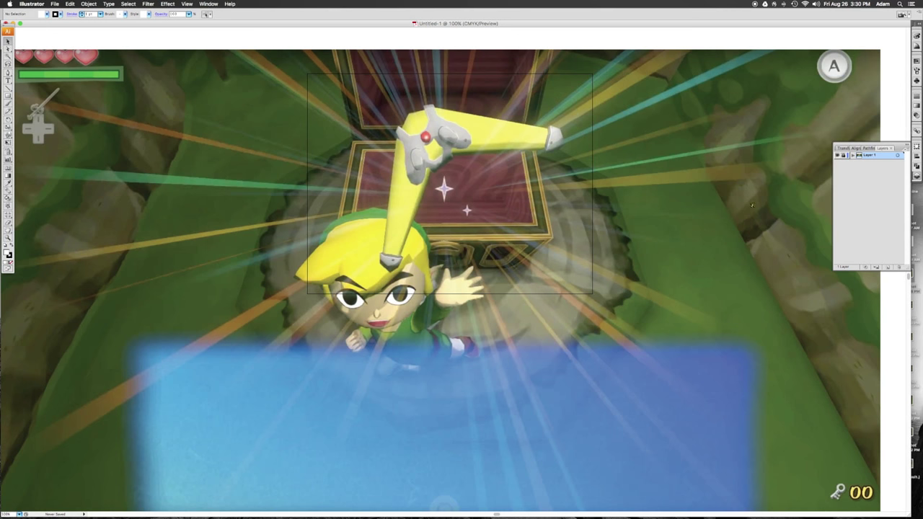
{"action": "left_click", "coordinate": [888, 269]}
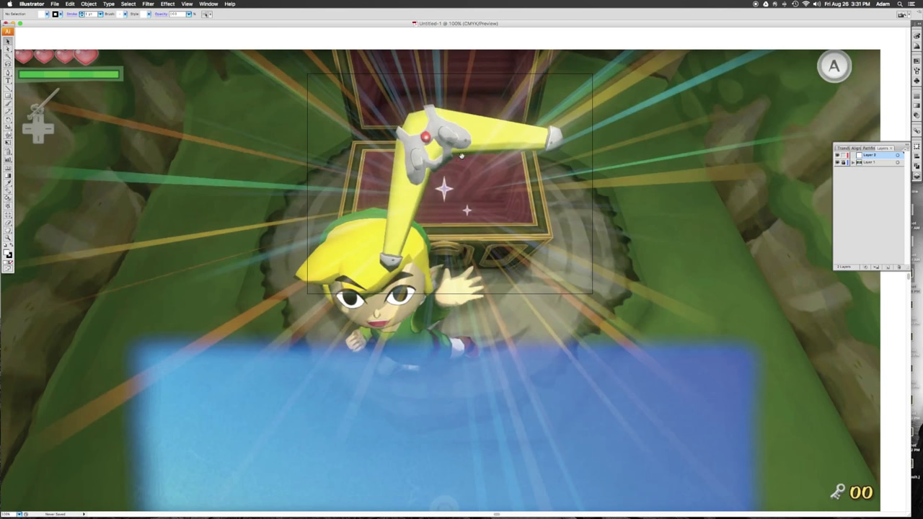
Step: Show the rulers and add a horizontal guide across the boomerang's lower tip
{"action": "scroll", "coordinate": [460, 153], "scroll_direction": "up", "scroll_amount": 5}
{"action": "key", "text": "super+equal"}
{"action": "key", "text": "super+equal"}
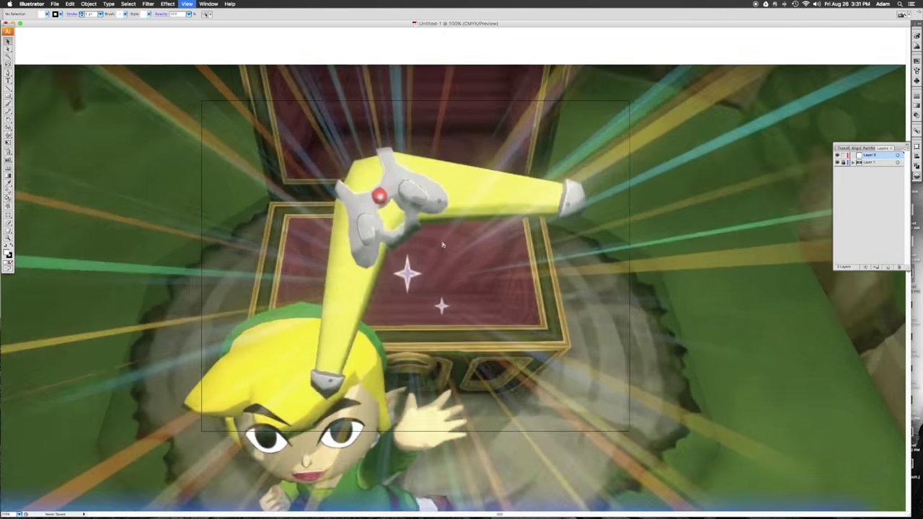
{"action": "key", "text": "super+equal"}
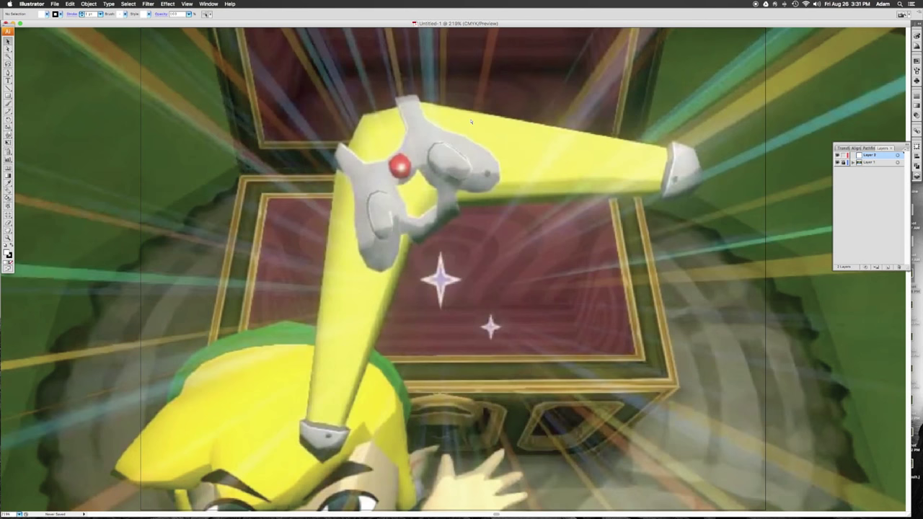
{"action": "key", "text": "super+minus"}
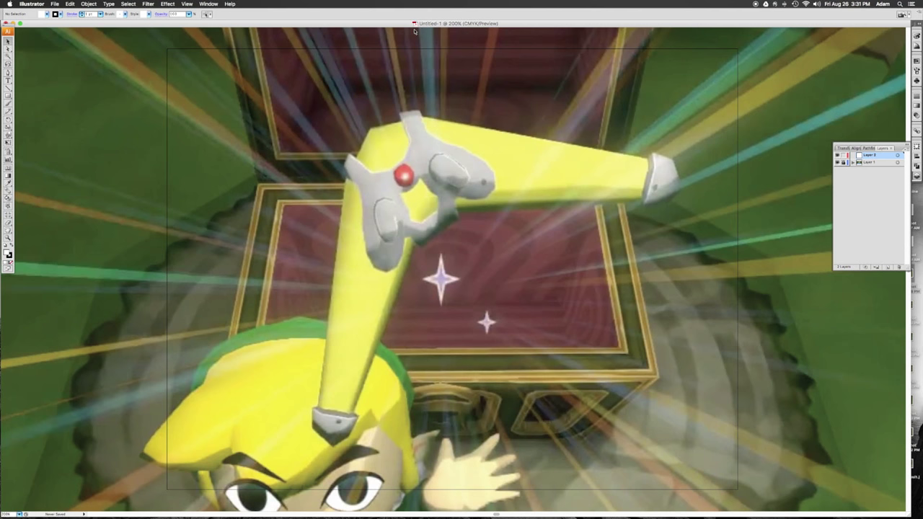
{"action": "key", "text": "super+r"}
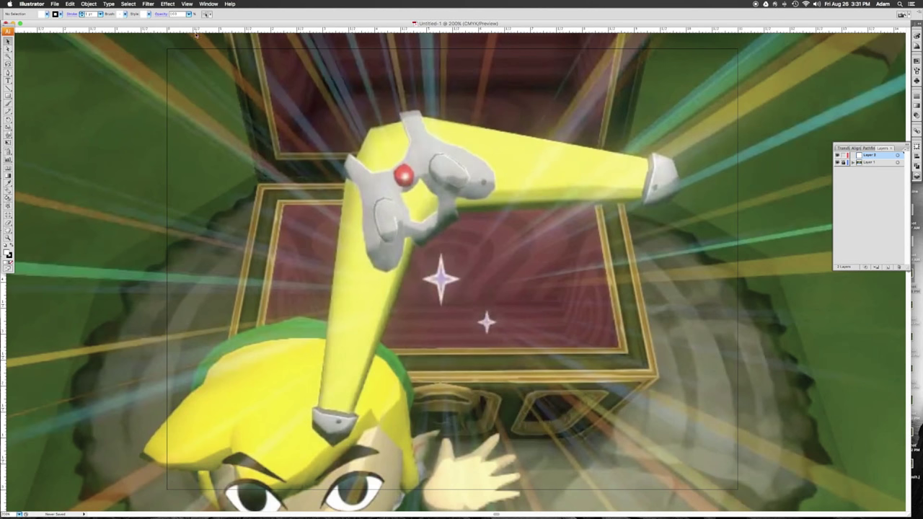
{"action": "left_click", "coordinate": [337, 31]}
{"action": "left_click_drag", "start_coordinate": [337, 31], "coordinate": [376, 411]}
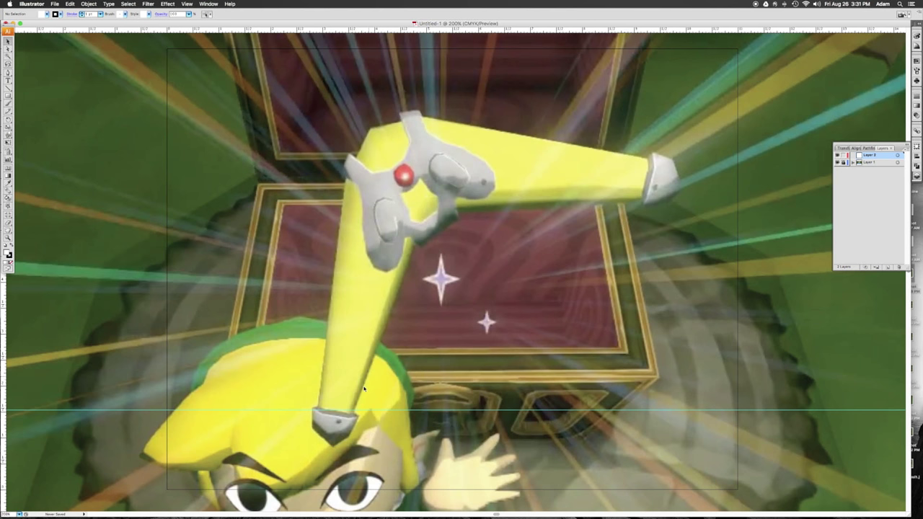
Step: Unlock Layer 1 and select the screenshot for rotation
{"action": "left_click", "coordinate": [8, 42]}
{"action": "key", "text": "r"}
{"action": "key", "text": "super+minus"}
{"action": "key", "text": "super+minus"}
{"action": "key", "text": "super+minus"}
{"action": "key", "text": "super+minus"}
{"action": "key", "text": "super+minus"}
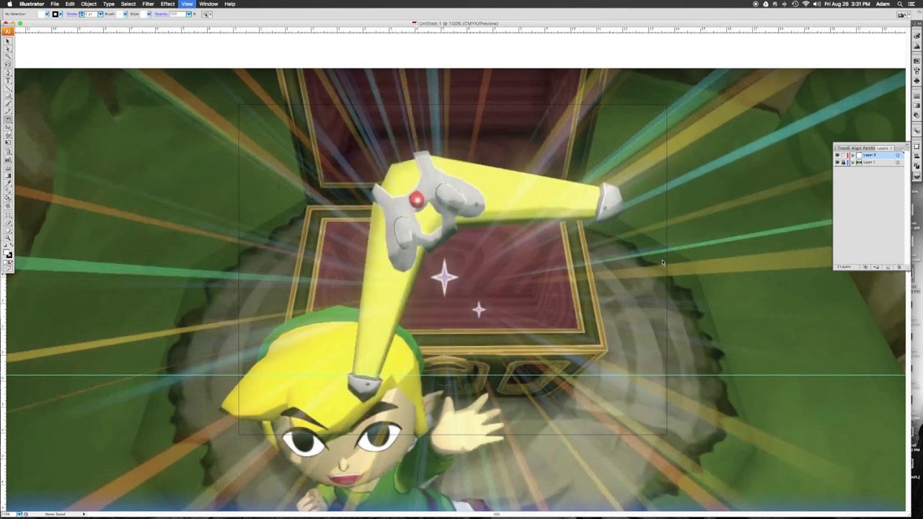
{"action": "key", "text": "super+plus"}
{"action": "scroll", "coordinate": [716, 169], "scroll_direction": "down", "scroll_amount": 2}
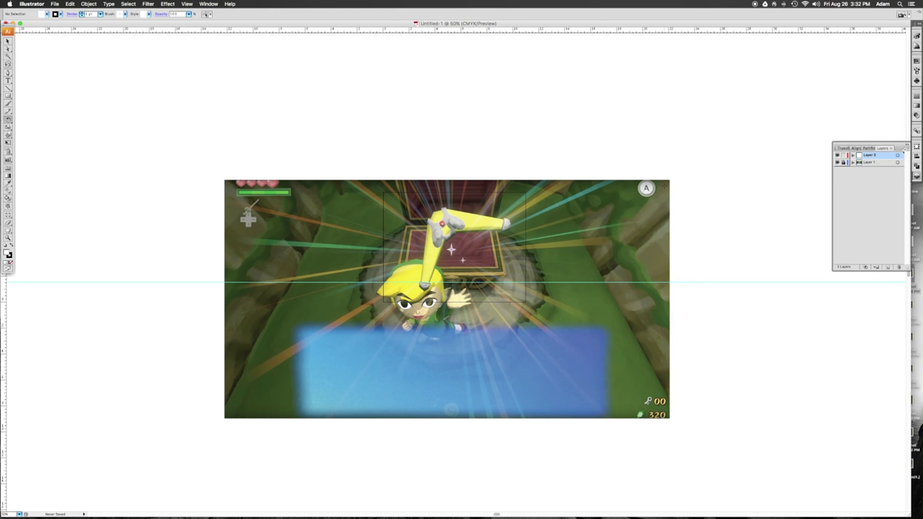
{"action": "key", "text": "a"}
{"action": "left_click", "coordinate": [843, 163]}
{"action": "left_click", "coordinate": [575, 218]}
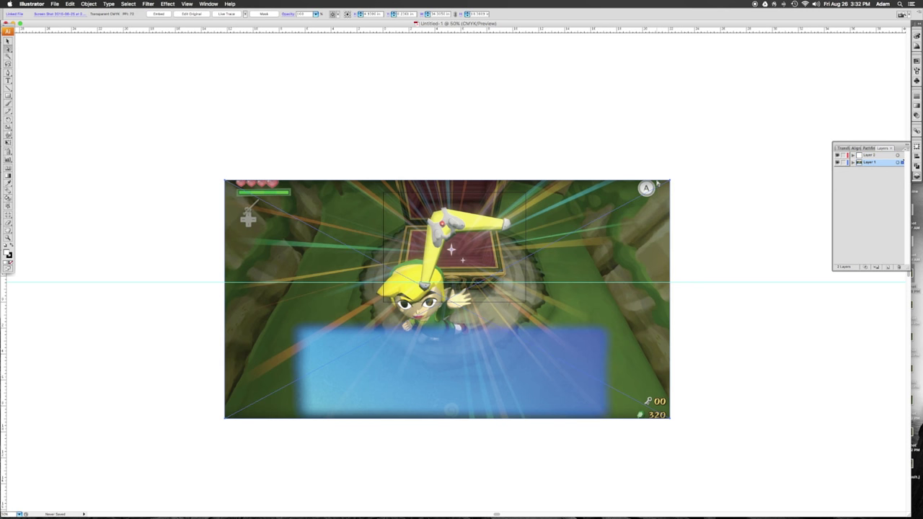
Step: Rotate the screenshot clockwise until both boomerang tips are level with the guide, and center the boomerang horizontally on the artboard
{"action": "key", "text": "r"}
{"action": "left_click_drag", "start_coordinate": [688, 189], "coordinate": [690, 249]}
{"action": "left_click_drag", "start_coordinate": [703, 204], "coordinate": [707, 259]}
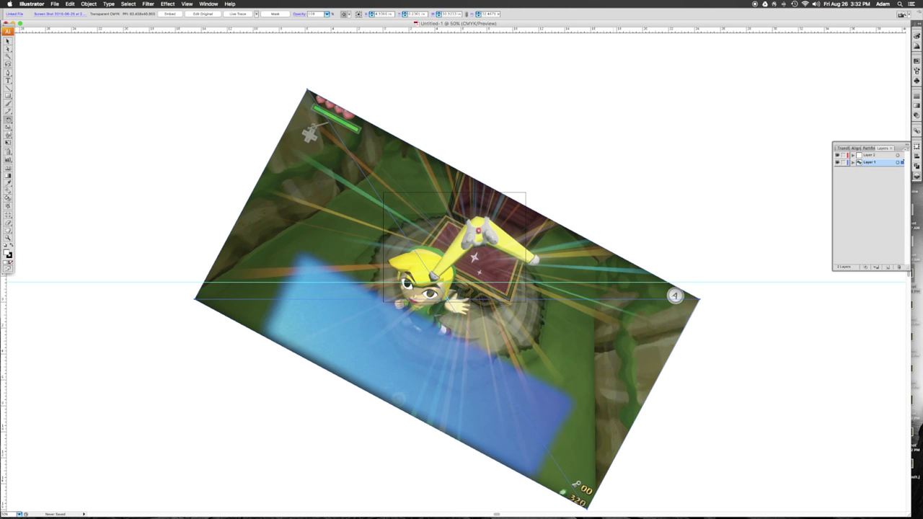
{"action": "left_click_drag", "start_coordinate": [634, 229], "coordinate": [614, 228]}
{"action": "key", "text": "a"}
{"action": "left_click_drag", "start_coordinate": [489, 250], "coordinate": [446, 249]}
{"action": "key", "text": "super+equal"}
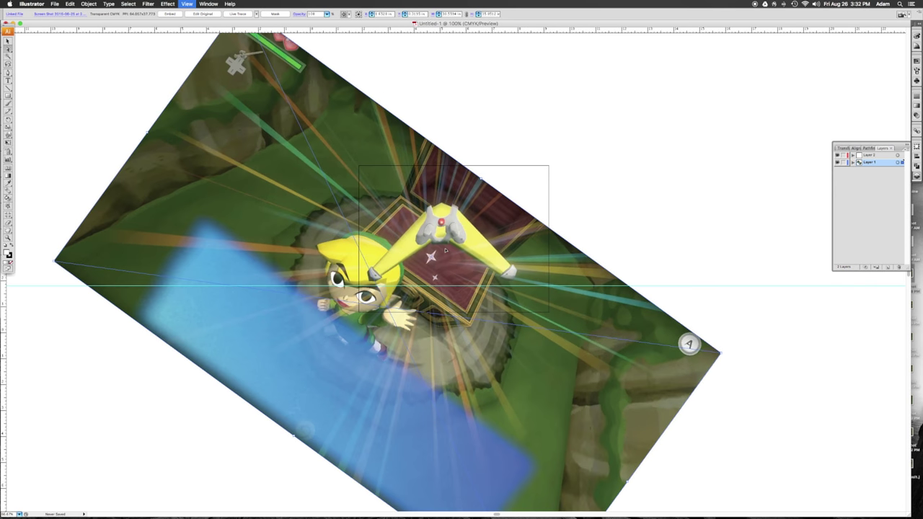
{"action": "key", "text": "super+equal"}
{"action": "key", "text": "super+equal"}
{"action": "key", "text": "super+equal"}
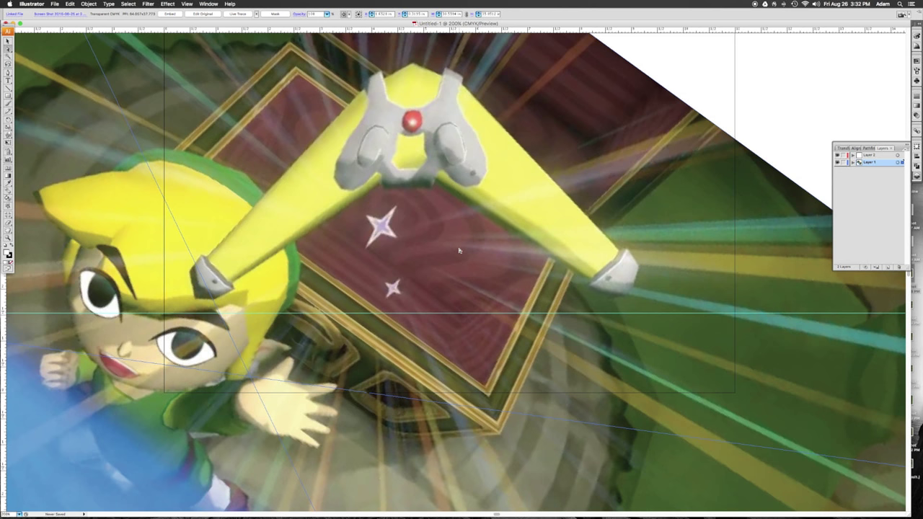
Step: Fine-tune the screenshot's position and rotation so both boomerang tips sit level, and place a vertical guide through the boomerang's center
{"action": "scroll", "coordinate": [445, 250], "scroll_direction": "up", "scroll_amount": 5}
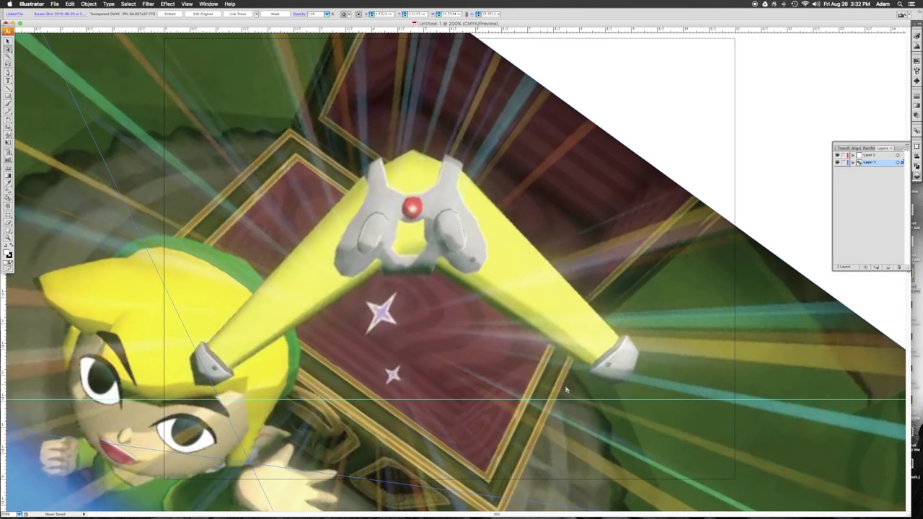
{"action": "left_click_drag", "start_coordinate": [545, 319], "coordinate": [556, 331]}
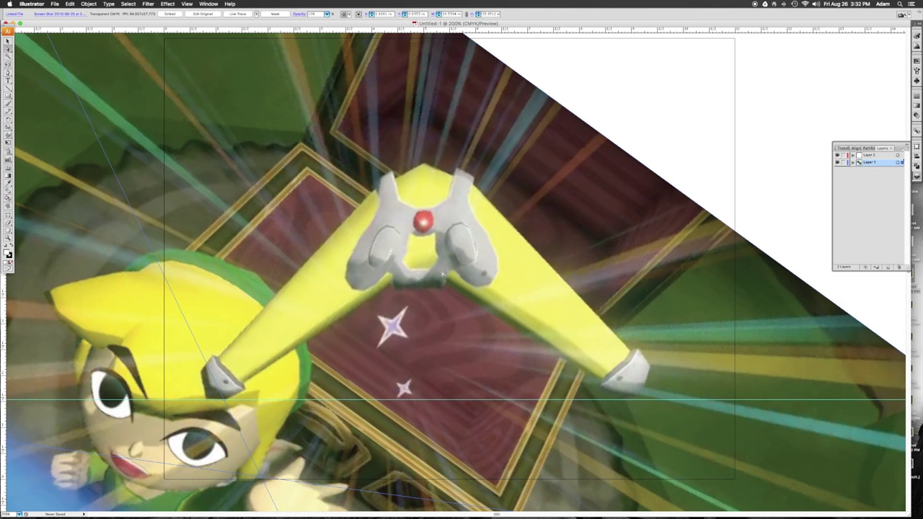
{"action": "left_click", "coordinate": [8, 120]}
{"action": "left_click_drag", "start_coordinate": [775, 239], "coordinate": [775, 244]}
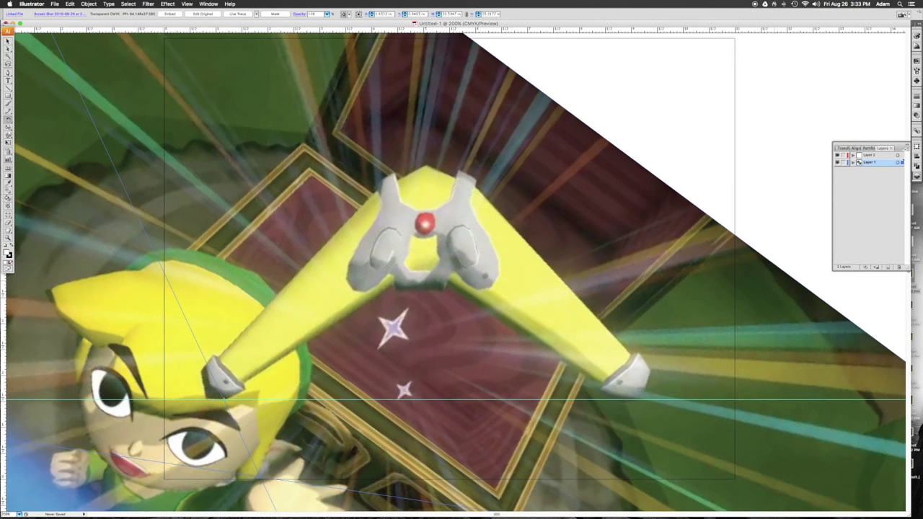
{"action": "left_click_drag", "start_coordinate": [772, 279], "coordinate": [773, 277]}
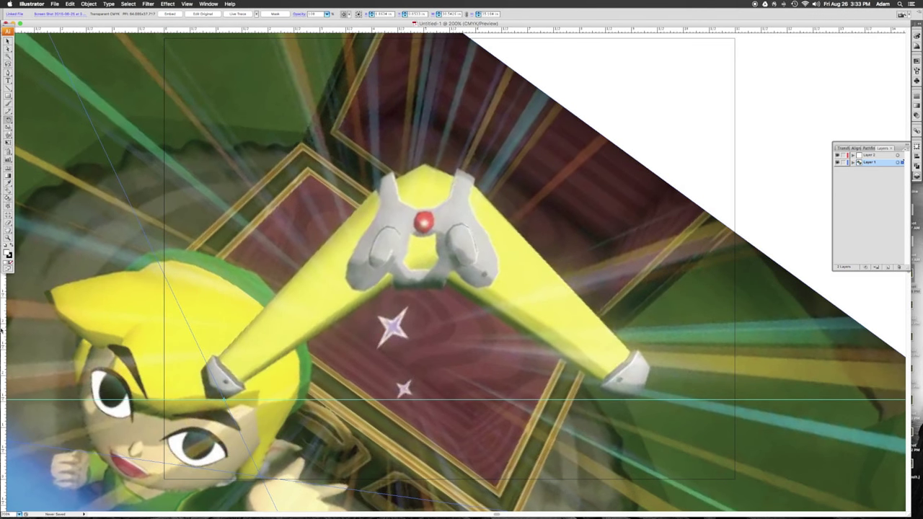
{"action": "left_click_drag", "start_coordinate": [5, 328], "coordinate": [425, 302]}
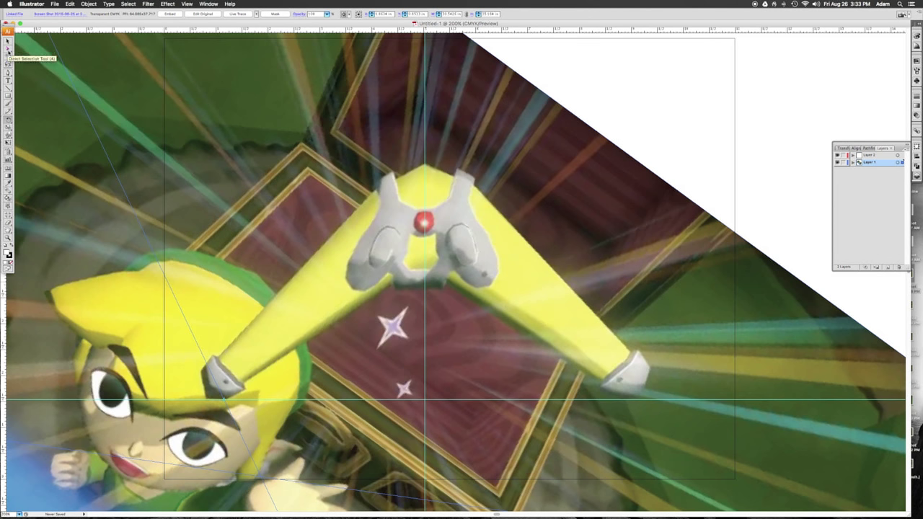
{"action": "left_click", "coordinate": [844, 163]}
{"action": "left_click", "coordinate": [870, 156]}
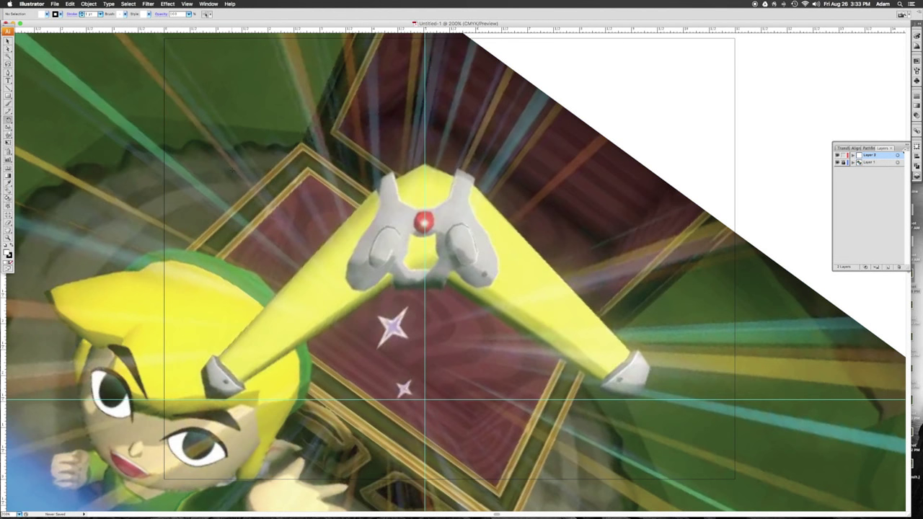
{"action": "left_click", "coordinate": [873, 163]}
{"action": "left_click", "coordinate": [844, 163]}
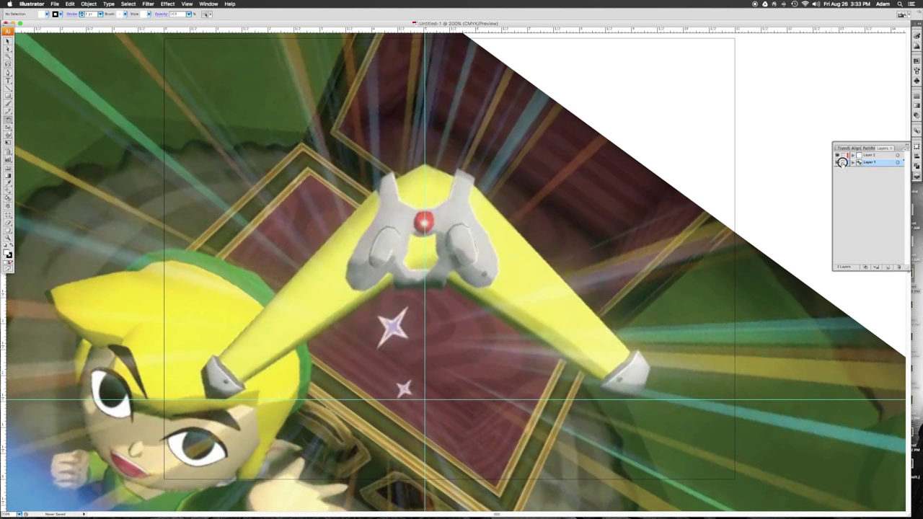
Step: Select the screenshot on Layer 1 and reduce its opacity to about 50%
{"action": "left_click", "coordinate": [875, 162]}
{"action": "left_click", "coordinate": [917, 114]}
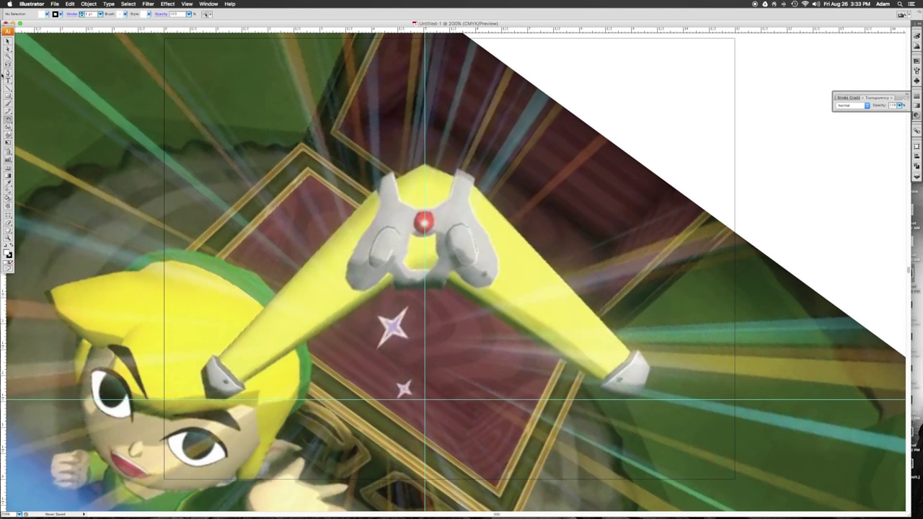
{"action": "left_click", "coordinate": [7, 42]}
{"action": "left_click", "coordinate": [446, 120]}
{"action": "left_click", "coordinate": [899, 106]}
{"action": "left_click_drag", "start_coordinate": [897, 113], "coordinate": [881, 114]}
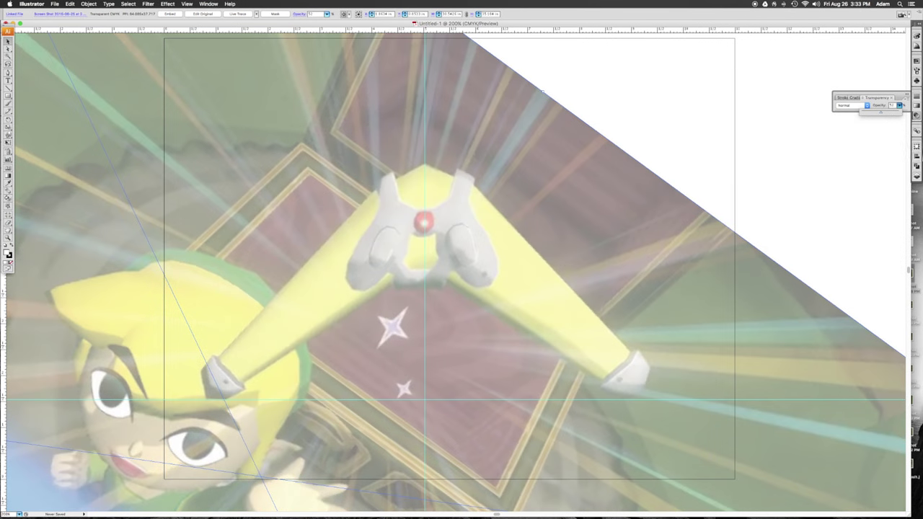
Step: Lock Layer 1 and make Layer 2 the active layer
{"action": "left_click", "coordinate": [916, 177]}
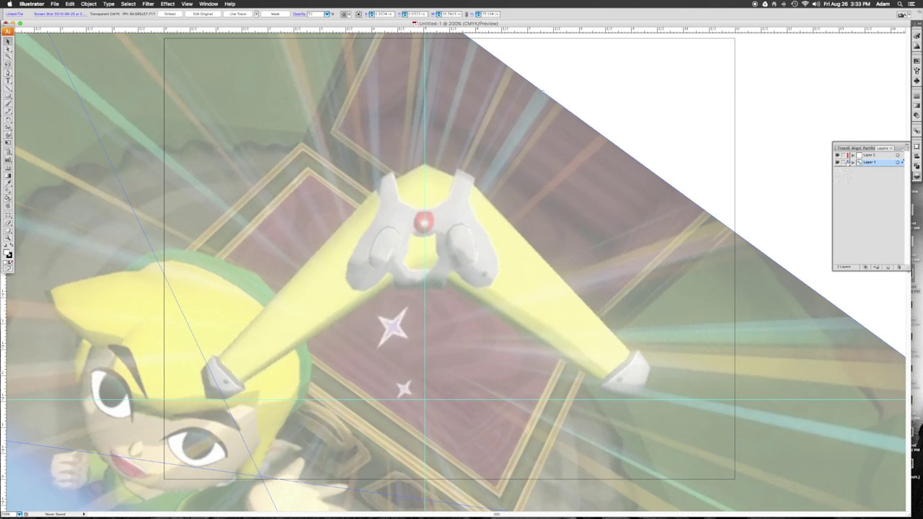
{"action": "left_click", "coordinate": [844, 162]}
{"action": "left_click", "coordinate": [878, 154]}
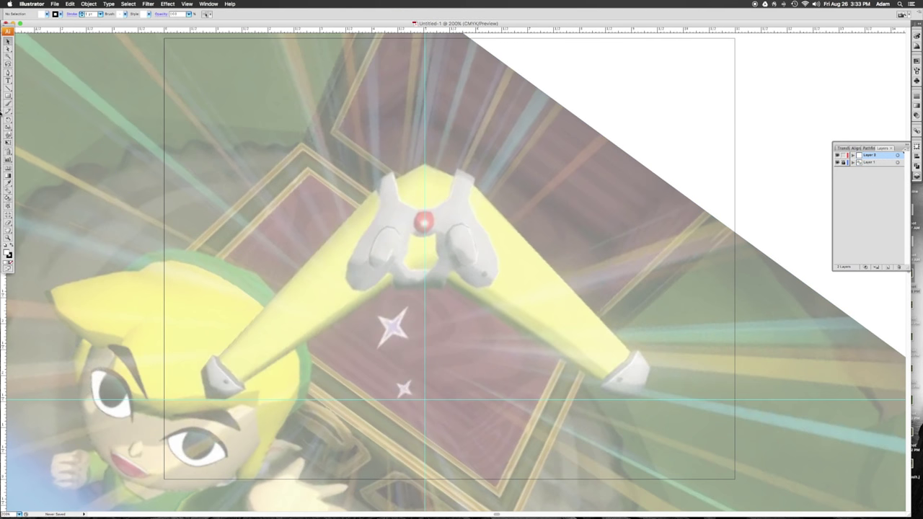
Step: Trace the upper edge of the boomerang's left arm with the Pen tool, from the apex on the vertical guide to the gray tip cap
{"action": "left_click", "coordinate": [8, 73]}
{"action": "scroll", "coordinate": [422, 171], "scroll_direction": "left", "scroll_amount": 1}
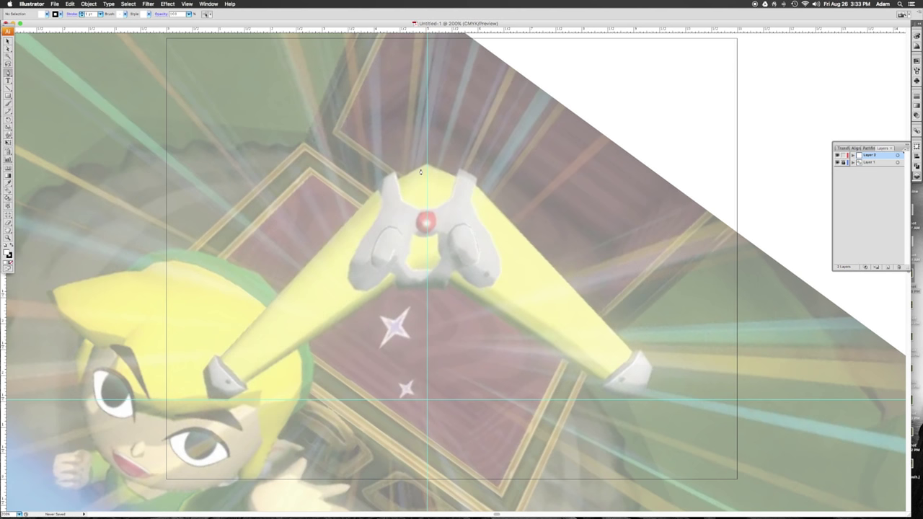
{"action": "left_click", "coordinate": [427, 168]}
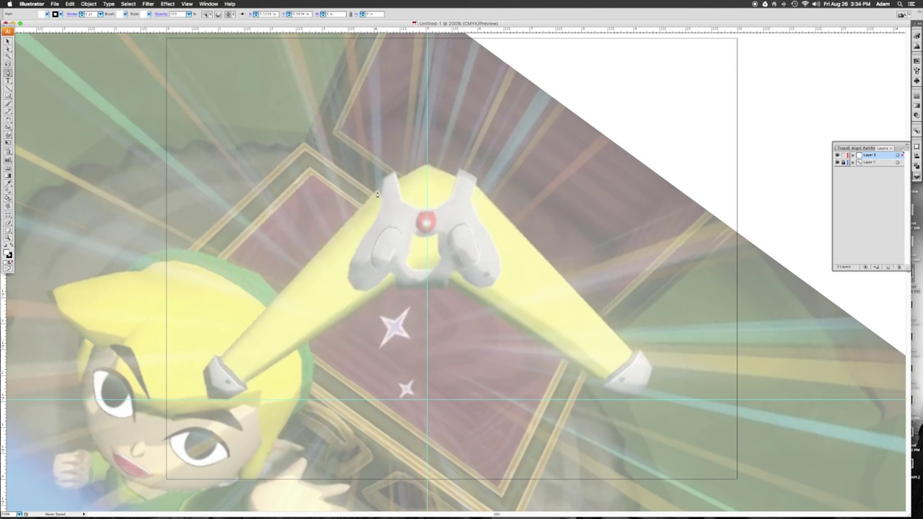
{"action": "left_click", "coordinate": [357, 204]}
{"action": "mouse_move", "coordinate": [356, 204]}
{"action": "left_mouse_down"}
{"action": "mouse_move", "coordinate": [343, 216]}
{"action": "mouse_move", "coordinate": [353, 215]}
{"action": "left_mouse_up"}
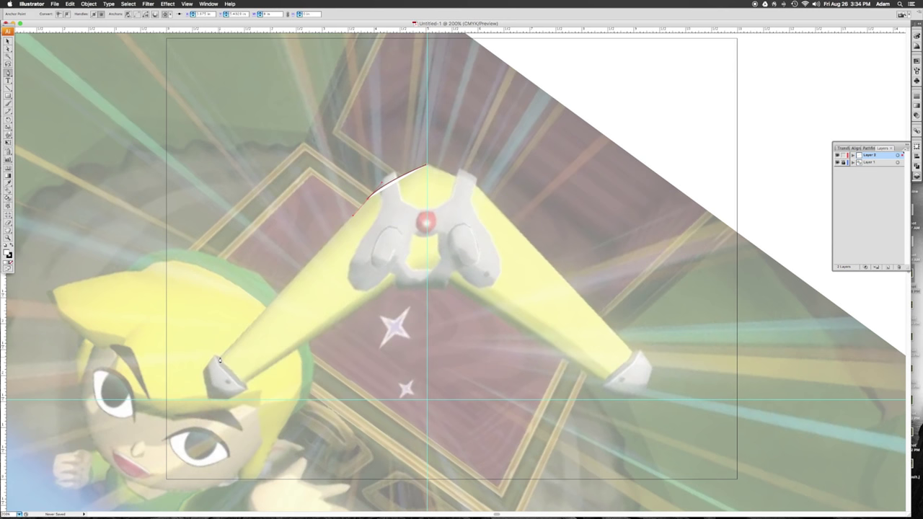
{"action": "left_click_drag", "start_coordinate": [220, 360], "coordinate": [141, 440]}
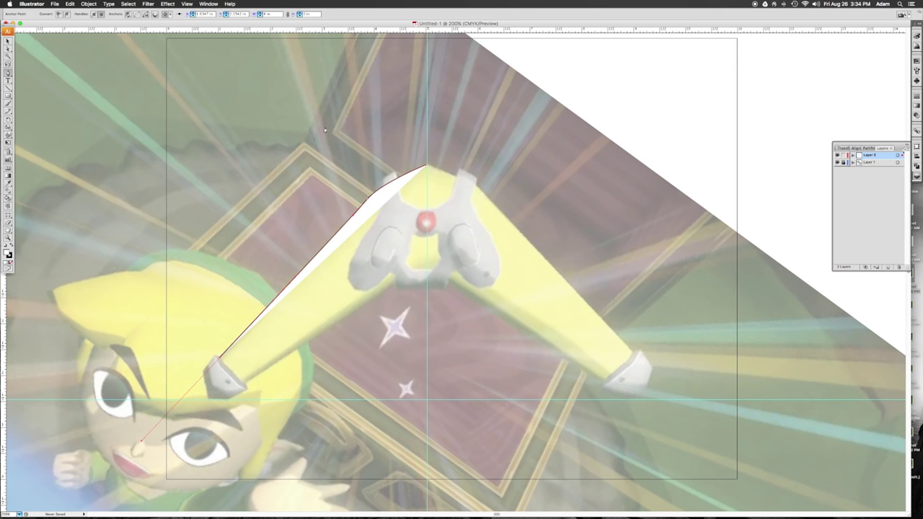
Step: Try out straight Pen segments by extending the path with corner points across the area above the boomerang
{"action": "left_click", "coordinate": [215, 153]}
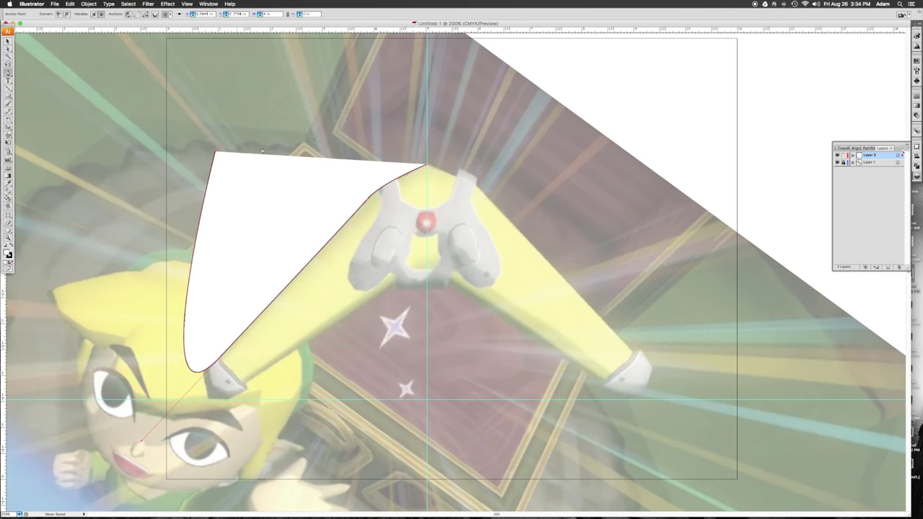
{"action": "left_click", "coordinate": [491, 82]}
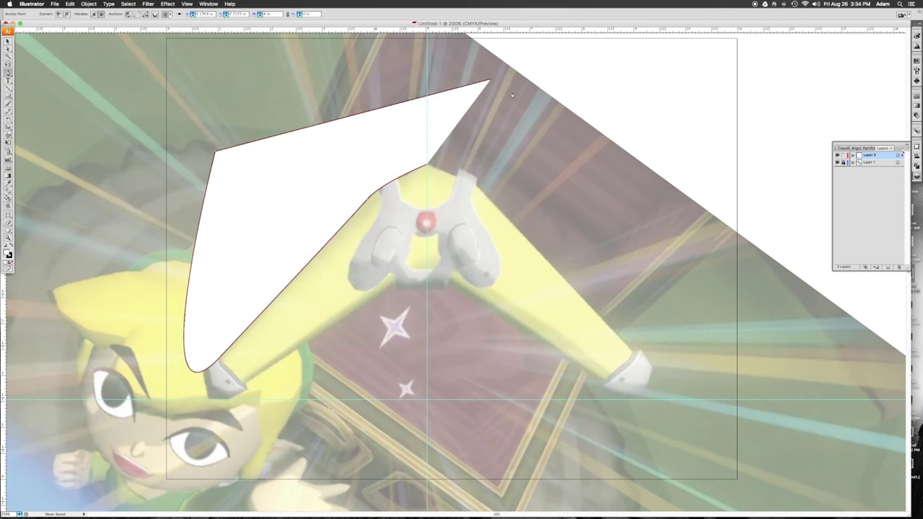
{"action": "left_click", "coordinate": [545, 148]}
{"action": "left_click", "coordinate": [651, 108]}
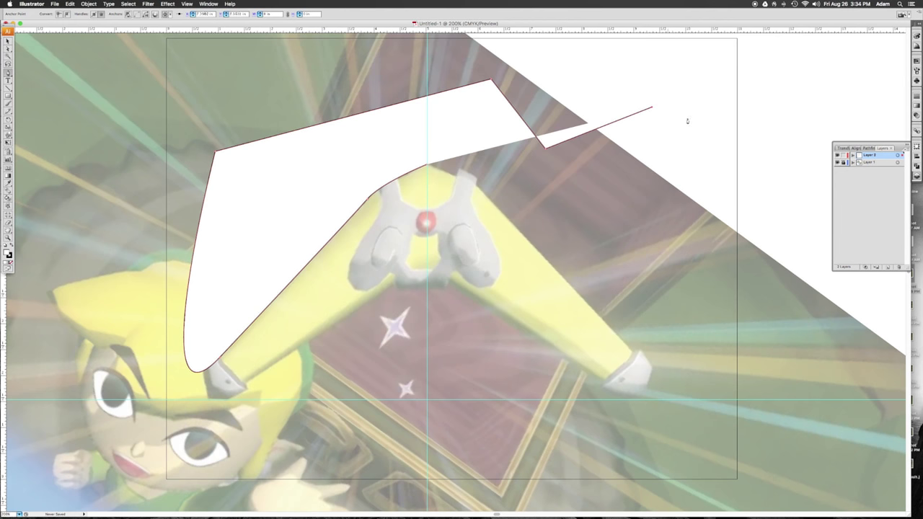
{"action": "left_click", "coordinate": [686, 137]}
{"action": "left_click", "coordinate": [676, 196]}
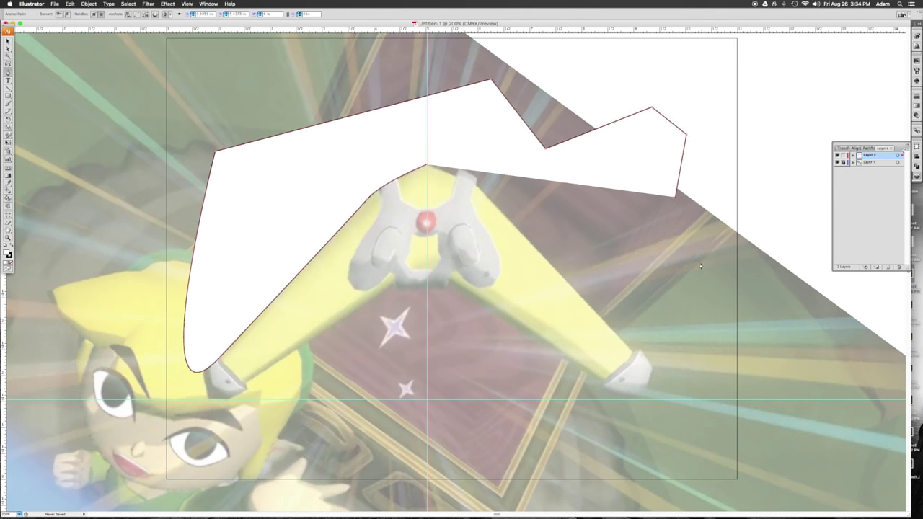
Step: Try out curved Pen segments by extending the path with smooth points on the area beyond the boomerang's right arm
{"action": "left_click", "coordinate": [697, 298]}
{"action": "left_click_drag", "start_coordinate": [696, 297], "coordinate": [772, 301]}
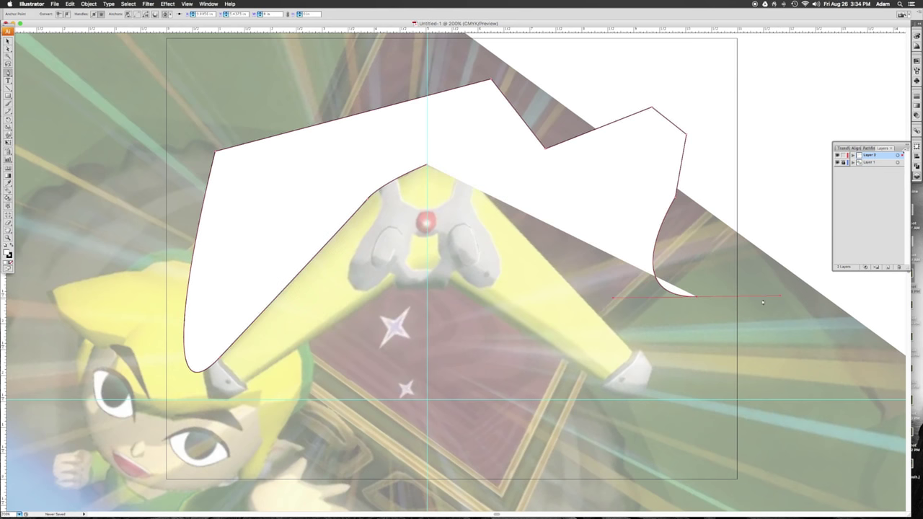
{"action": "left_click_drag", "start_coordinate": [715, 255], "coordinate": [733, 235]}
{"action": "left_click_drag", "start_coordinate": [707, 202], "coordinate": [764, 153]}
{"action": "left_click_drag", "start_coordinate": [793, 183], "coordinate": [793, 185]}
{"action": "left_click_drag", "start_coordinate": [791, 197], "coordinate": [724, 328]}
{"action": "left_click_drag", "start_coordinate": [680, 322], "coordinate": [724, 390]}
{"action": "left_click", "coordinate": [724, 390]}
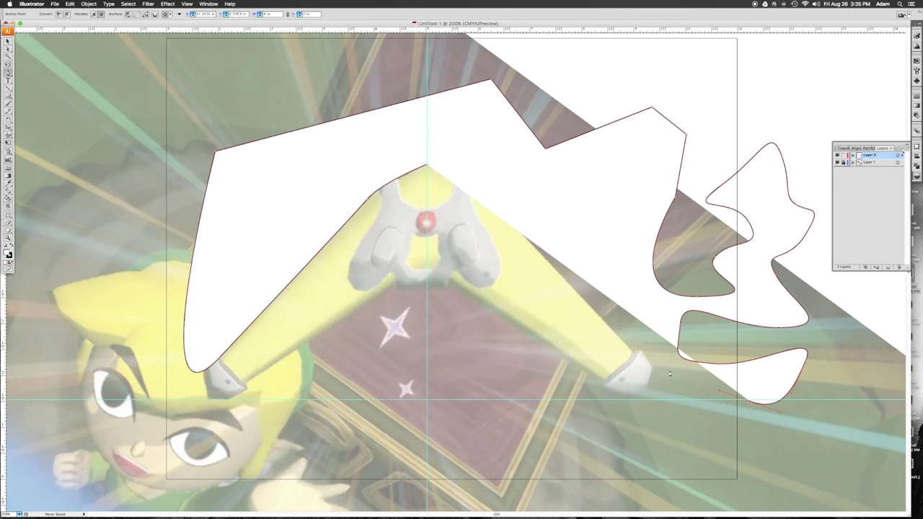
Step: Undo all the practice segments back to the traced upper edge of the left arm
{"action": "key", "text": "super+z"}
{"action": "key", "text": "super+z"}
{"action": "key", "text": "super+z"}
{"action": "key", "text": "super+z"}
{"action": "key", "text": "super+z"}
{"action": "key", "text": "super+z"}
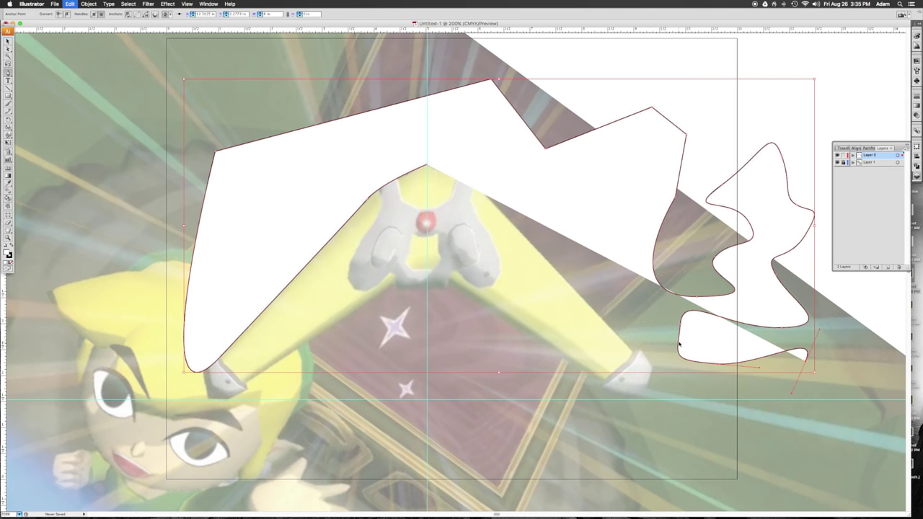
{"action": "key", "text": "super+z"}
{"action": "key", "text": "super+z"}
{"action": "key", "text": "super+z"}
{"action": "key", "text": "super+z"}
{"action": "key", "text": "super+z"}
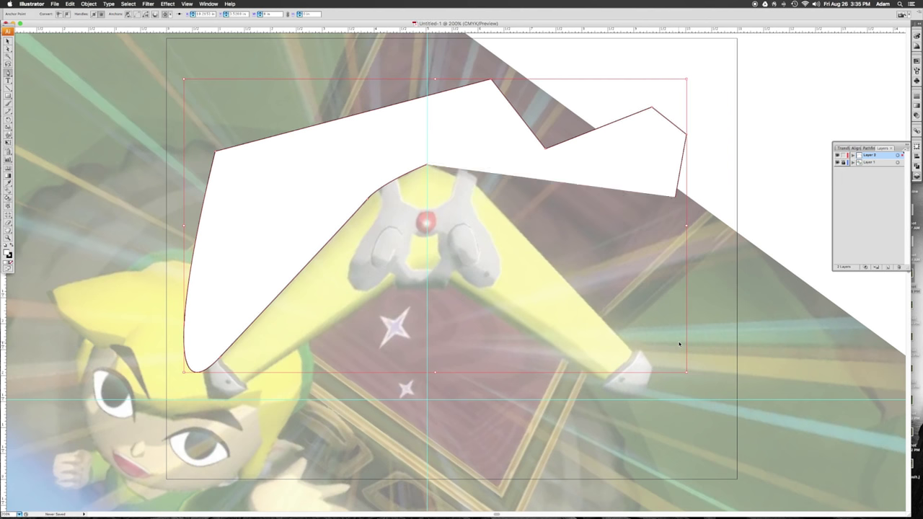
{"action": "key", "text": "super+z"}
{"action": "key", "text": "super+z"}
{"action": "key", "text": "super+z"}
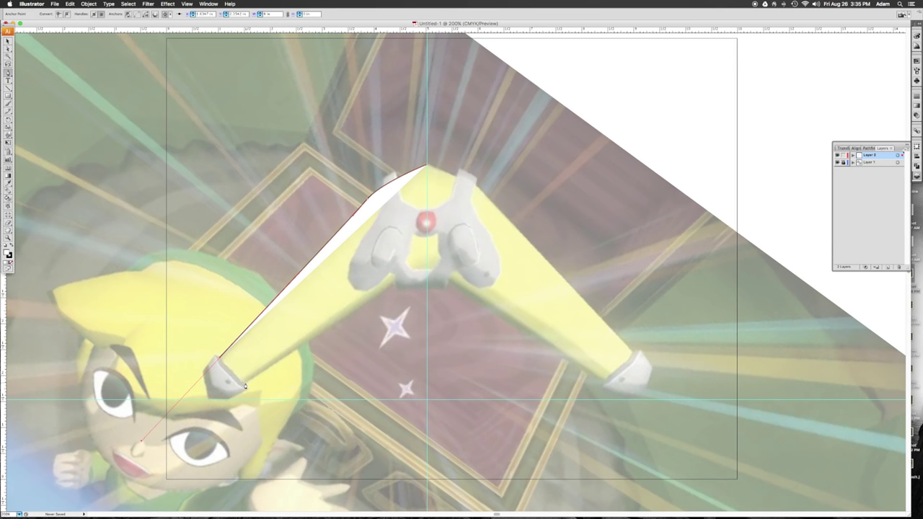
Step: Make the anchor at the tip cap a corner and continue the path along the arm's end and lower edge to the vertical guide
{"action": "left_click", "coordinate": [244, 387]}
{"action": "key", "text": "super"}
{"action": "key", "text": "super+z"}
{"action": "left_click", "coordinate": [219, 358]}
{"action": "left_click", "coordinate": [245, 387]}
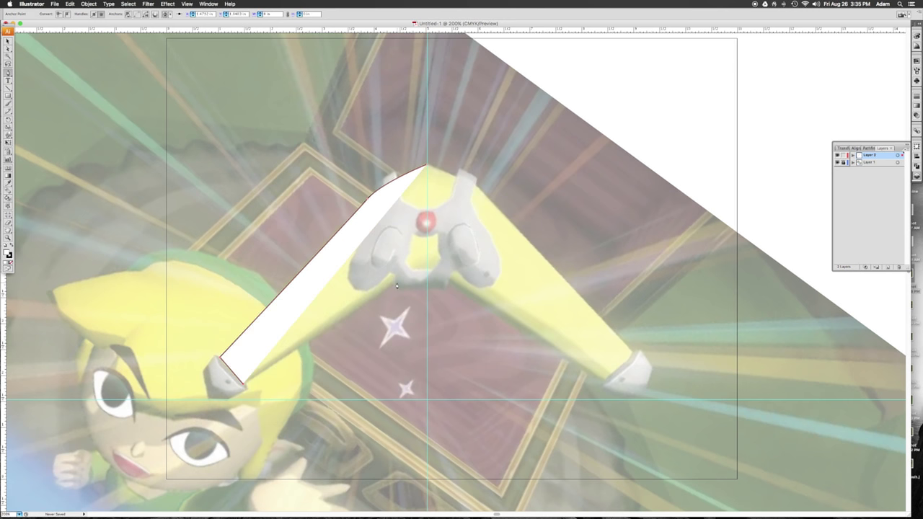
{"action": "left_click_drag", "start_coordinate": [392, 288], "coordinate": [416, 265]}
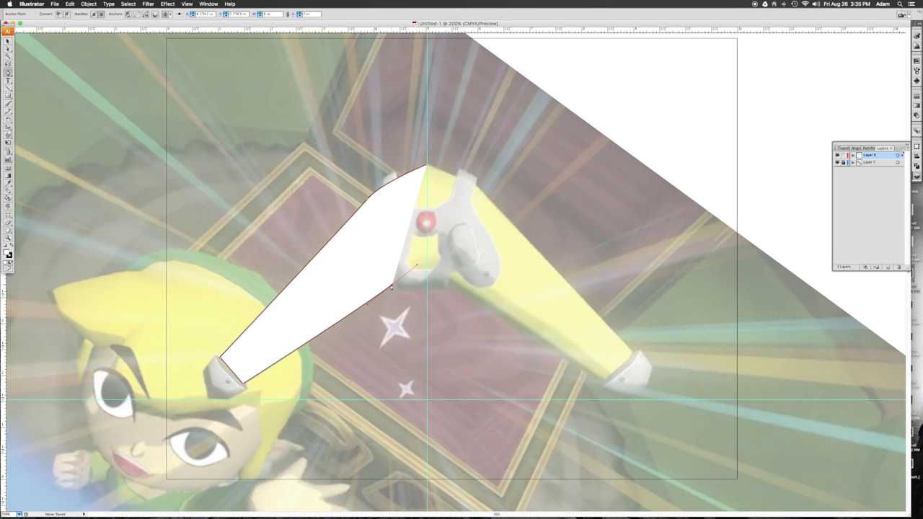
{"action": "left_click", "coordinate": [426, 273]}
{"action": "left_click", "coordinate": [426, 272]}
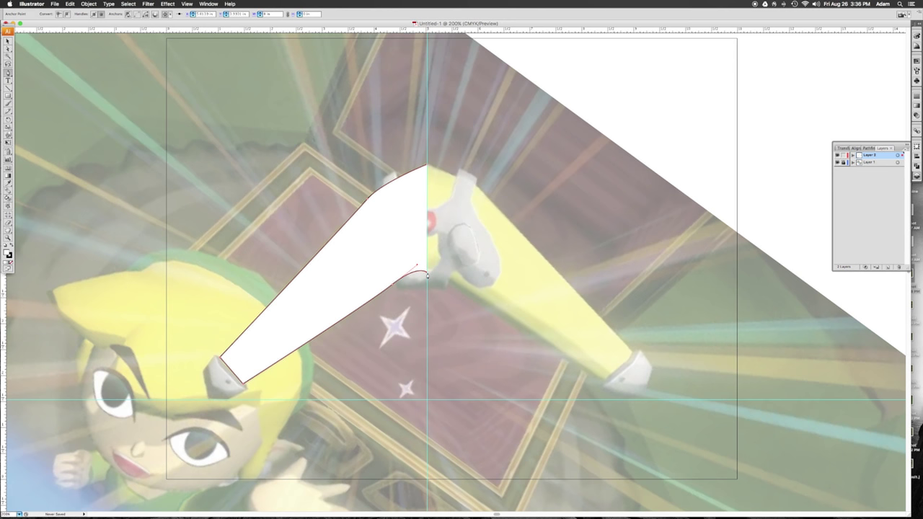
Step: Smooth the arm's lower inner curve beside the vertical guide with Direct Selection, and return to the Pen tool
{"action": "left_click", "coordinate": [8, 48]}
{"action": "left_click", "coordinate": [412, 268]}
{"action": "left_click_drag", "start_coordinate": [411, 271], "coordinate": [411, 271]}
{"action": "left_click", "coordinate": [8, 73]}
Step: Try to trace the left tip cap as a straight-sided shape and delete it
{"action": "left_click", "coordinate": [221, 359]}
{"action": "left_click", "coordinate": [247, 390]}
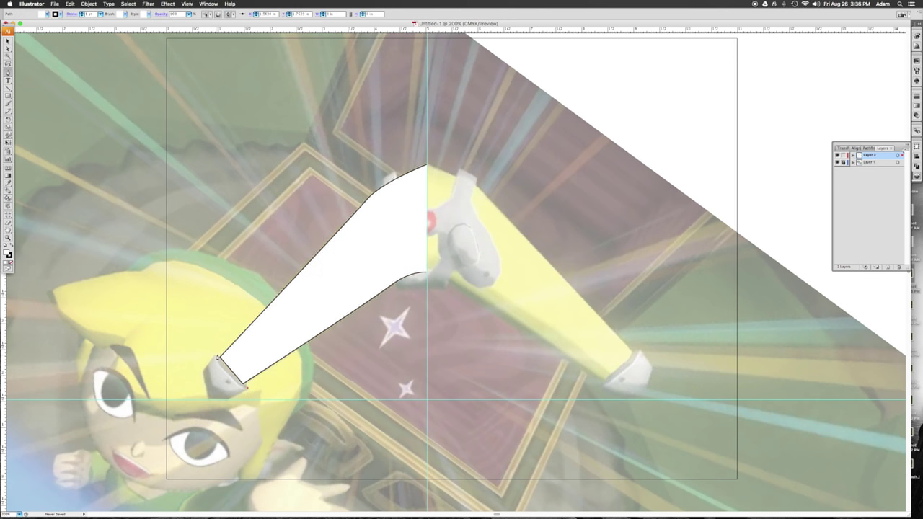
{"action": "left_click", "coordinate": [218, 356]}
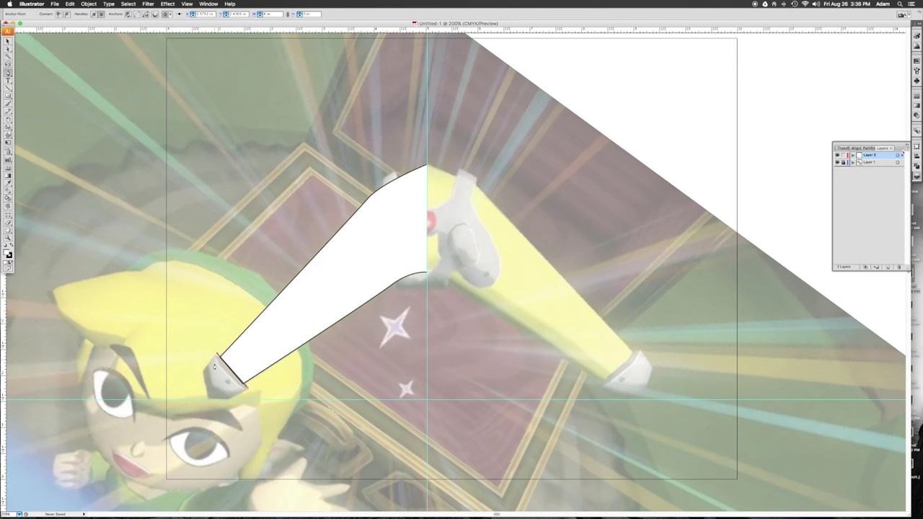
{"action": "left_click", "coordinate": [204, 372]}
{"action": "left_click", "coordinate": [208, 398]}
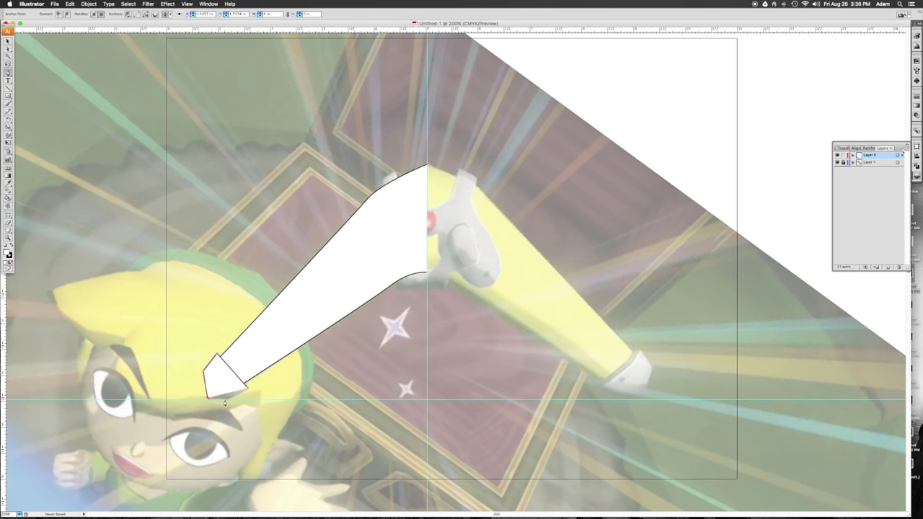
{"action": "left_click", "coordinate": [228, 400]}
{"action": "left_click", "coordinate": [246, 388]}
{"action": "left_click_drag", "start_coordinate": [246, 388], "coordinate": [249, 391]}
{"action": "key", "text": "Delete"}
{"action": "key", "text": "Delete"}
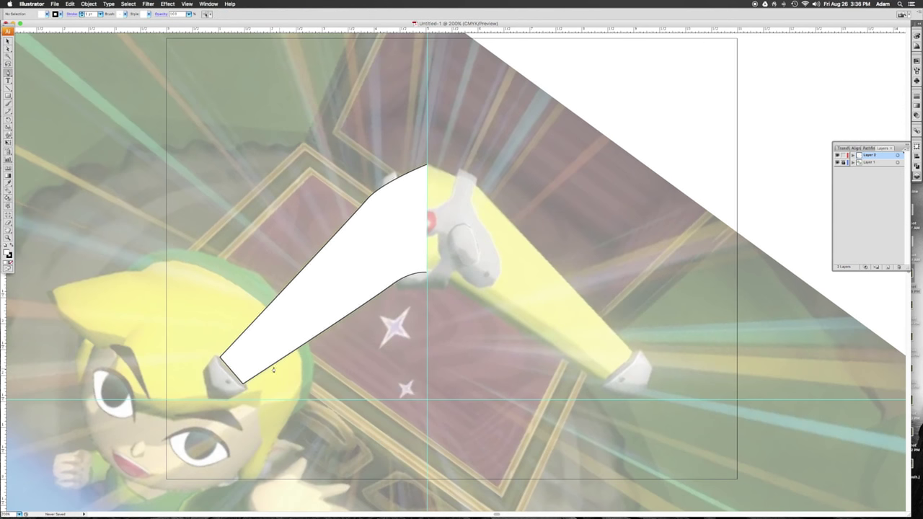
Step: Trace the left tip cap as a closed shape with a rounded outer edge, starting and ending at the arm's end
{"action": "left_click", "coordinate": [232, 373]}
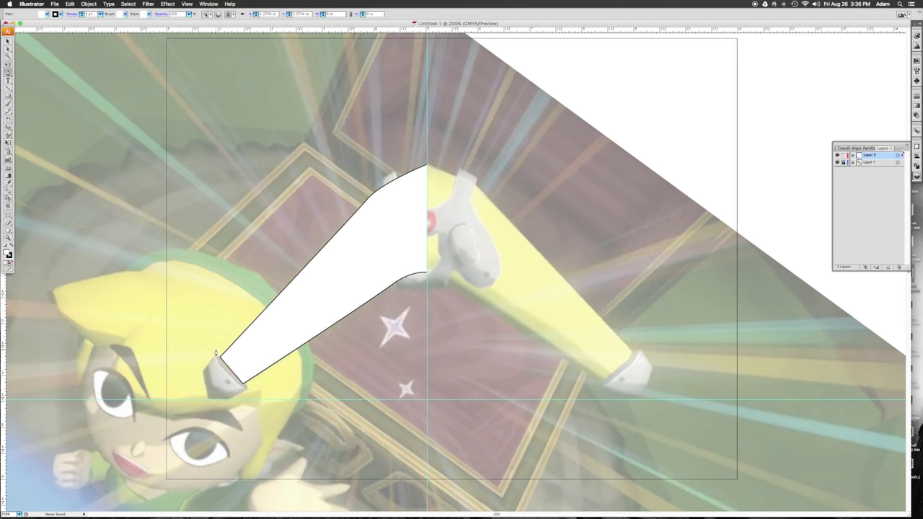
{"action": "left_click", "coordinate": [217, 355]}
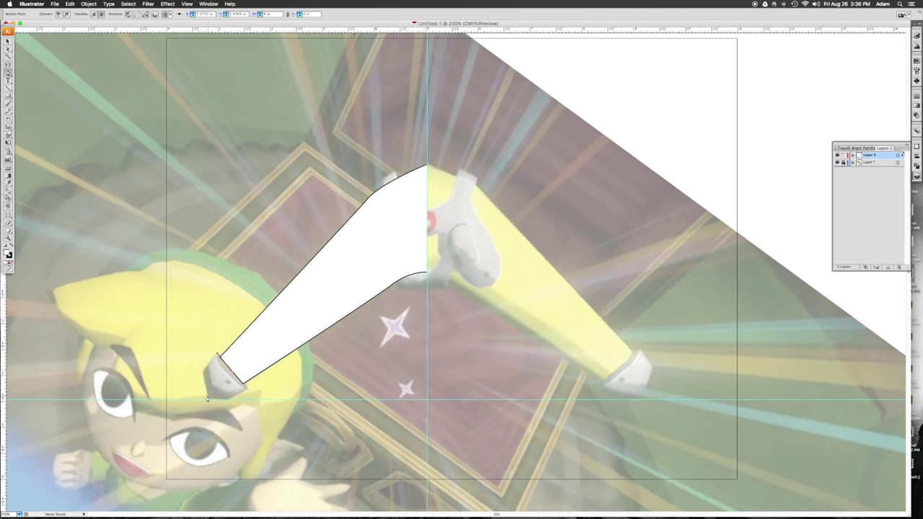
{"action": "left_click_drag", "start_coordinate": [208, 398], "coordinate": [222, 416]}
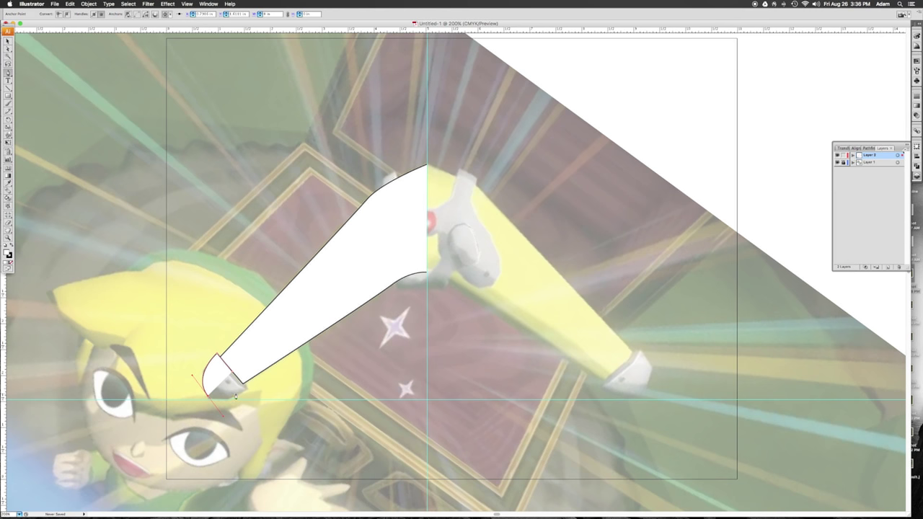
{"action": "left_click_drag", "start_coordinate": [247, 389], "coordinate": [247, 389]}
{"action": "left_click", "coordinate": [247, 389]}
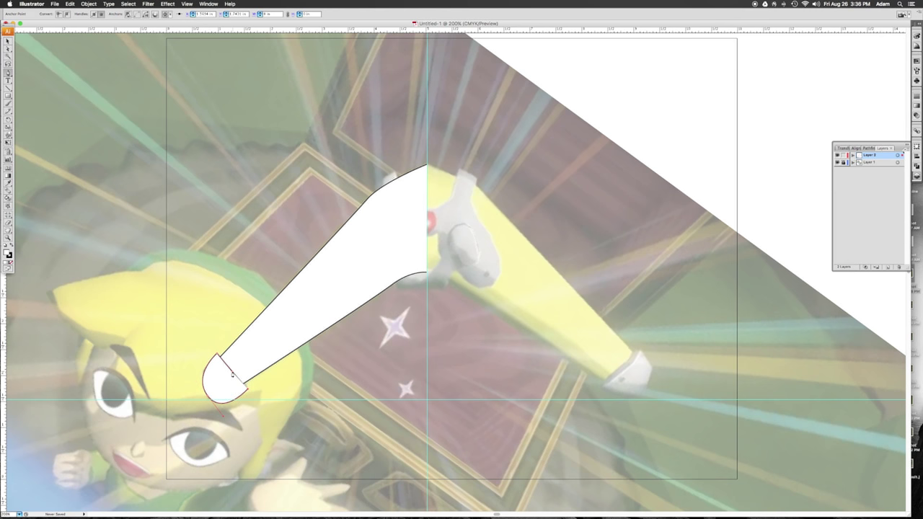
{"action": "left_click", "coordinate": [232, 374]}
Step: Reshape the tip cap's rounded outer edge with Direct Selection by adjusting the curve handles of its bottom anchor
{"action": "key", "text": "a"}
{"action": "left_click", "coordinate": [209, 399]}
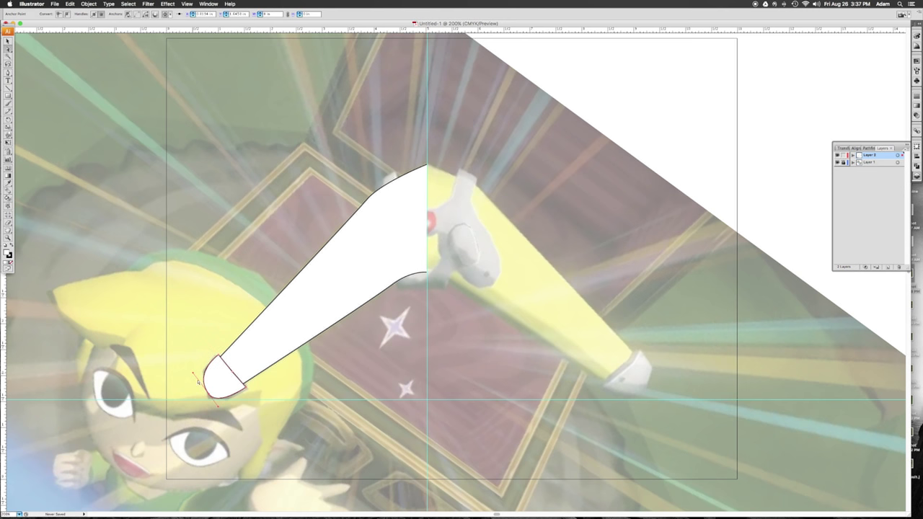
{"action": "left_click_drag", "start_coordinate": [219, 406], "coordinate": [221, 411]}
{"action": "left_click", "coordinate": [283, 437]}
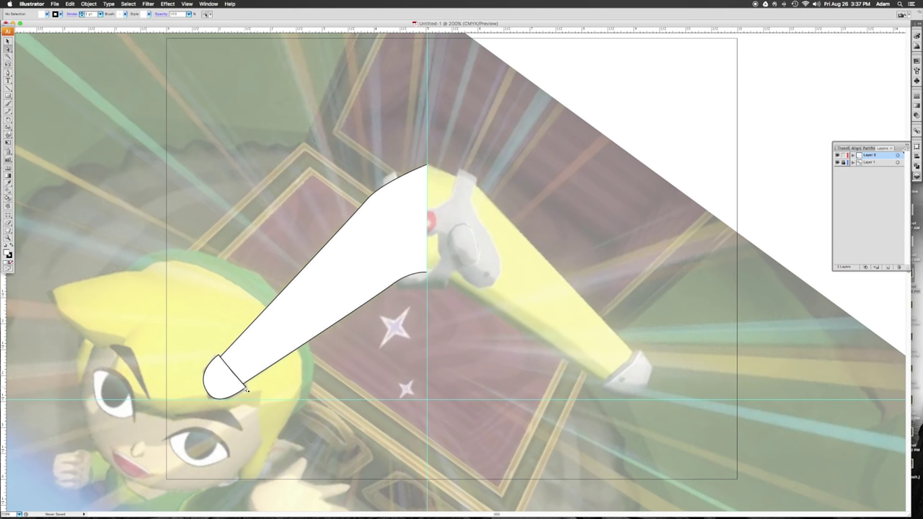
Step: Fine-tune the tip cap's lower corner and curve handles so the outline fits the arm's end, and deselect it
{"action": "left_click", "coordinate": [245, 389]}
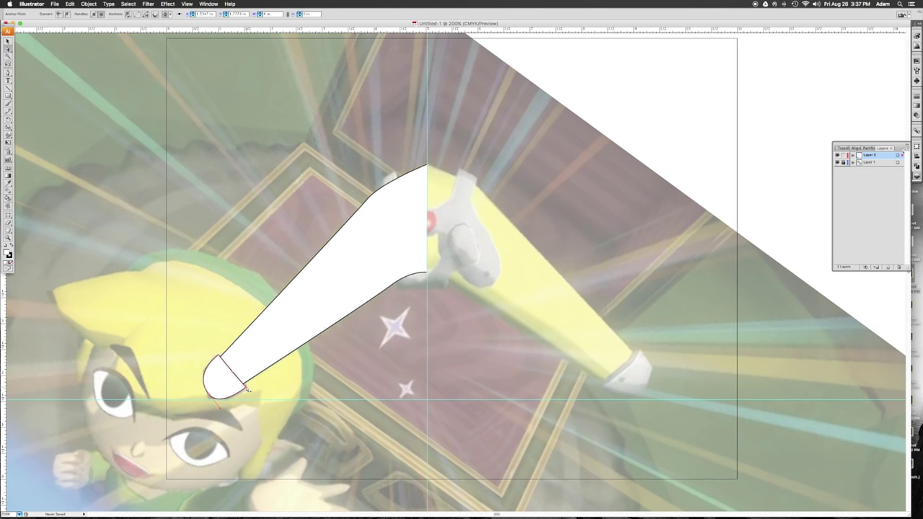
{"action": "left_click_drag", "start_coordinate": [245, 386], "coordinate": [227, 409]}
{"action": "left_click", "coordinate": [221, 410]}
{"action": "left_click_drag", "start_coordinate": [221, 406], "coordinate": [222, 406]}
{"action": "left_click", "coordinate": [220, 355]}
{"action": "left_click_drag", "start_coordinate": [189, 375], "coordinate": [208, 393]}
{"action": "left_click_drag", "start_coordinate": [220, 406], "coordinate": [222, 408]}
{"action": "left_click", "coordinate": [365, 423]}
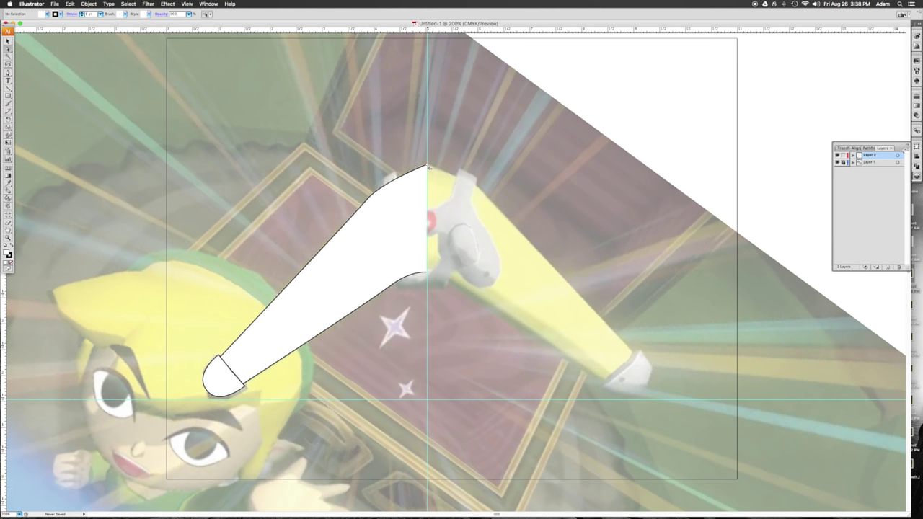
Step: Lock Layer 2, create a new layer above it, and hide Layer 2 to uncover the boomerang
{"action": "left_click", "coordinate": [428, 168]}
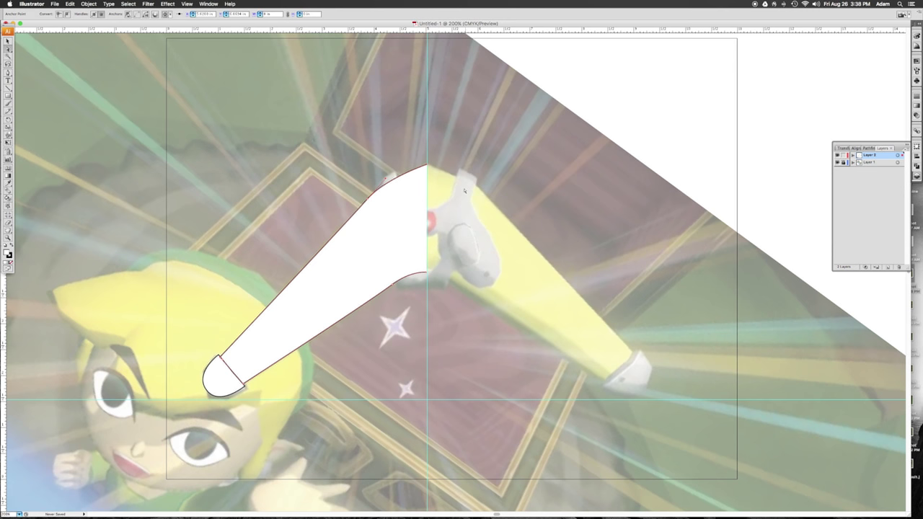
{"action": "left_click", "coordinate": [8, 42]}
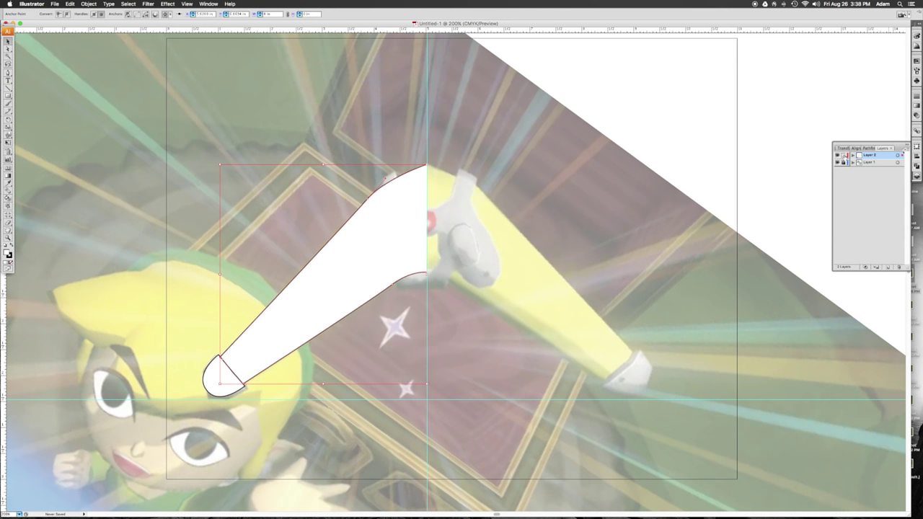
{"action": "left_click", "coordinate": [843, 155]}
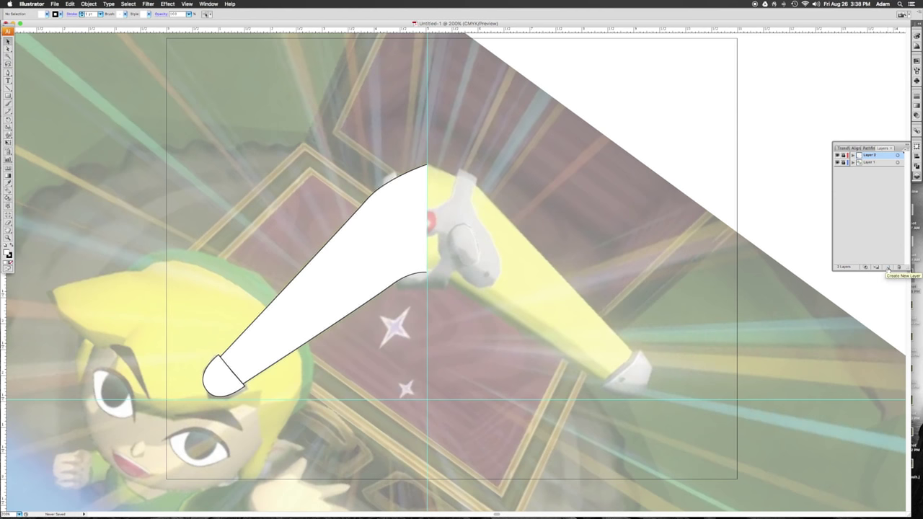
{"action": "left_click", "coordinate": [888, 267]}
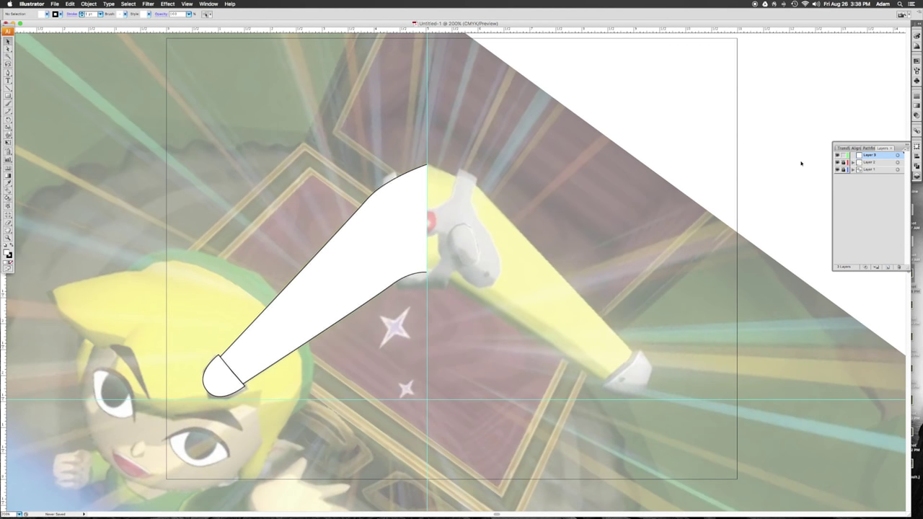
{"action": "left_click", "coordinate": [837, 162]}
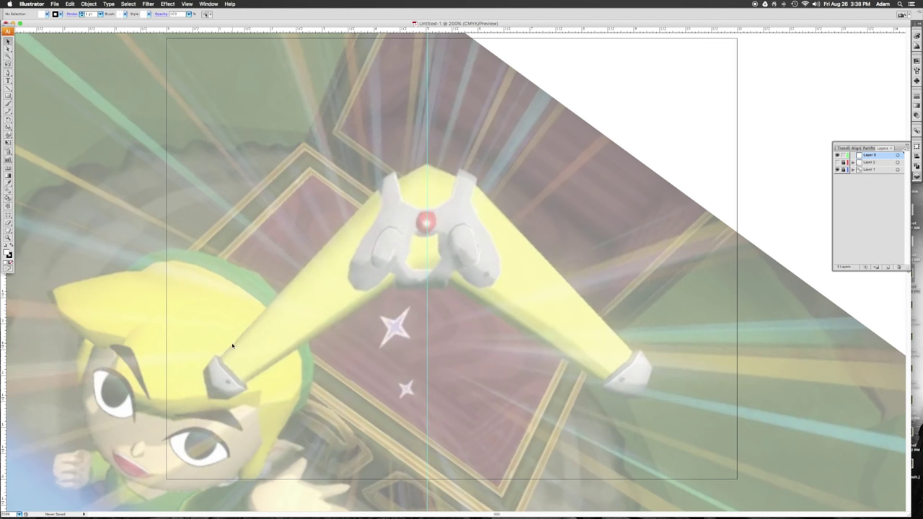
Step: Draw a small circle about 0.13 in wide over the rivet on the left tip cap with the Ellipse tool
{"action": "left_click", "coordinate": [8, 74]}
{"action": "left_click", "coordinate": [8, 103]}
{"action": "left_click", "coordinate": [9, 96]}
{"action": "left_click", "coordinate": [7, 96]}
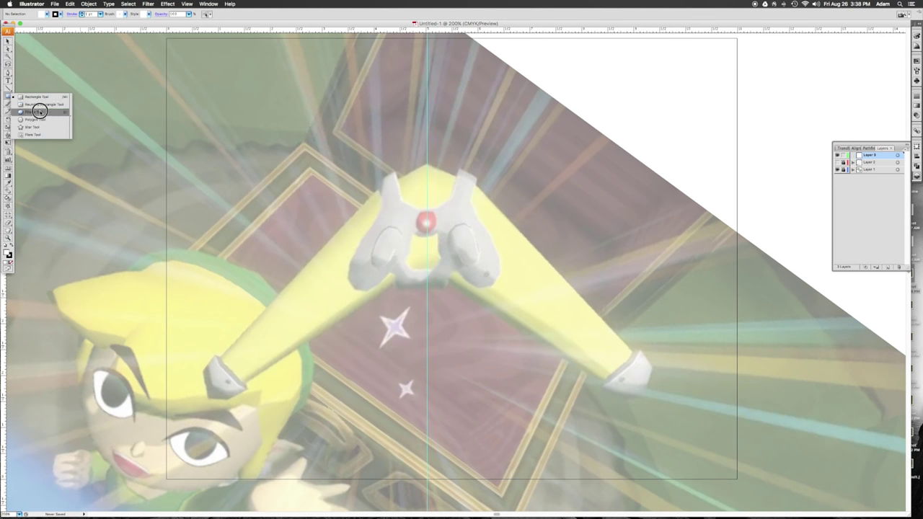
{"action": "left_click_drag", "start_coordinate": [32, 142], "coordinate": [33, 114]}
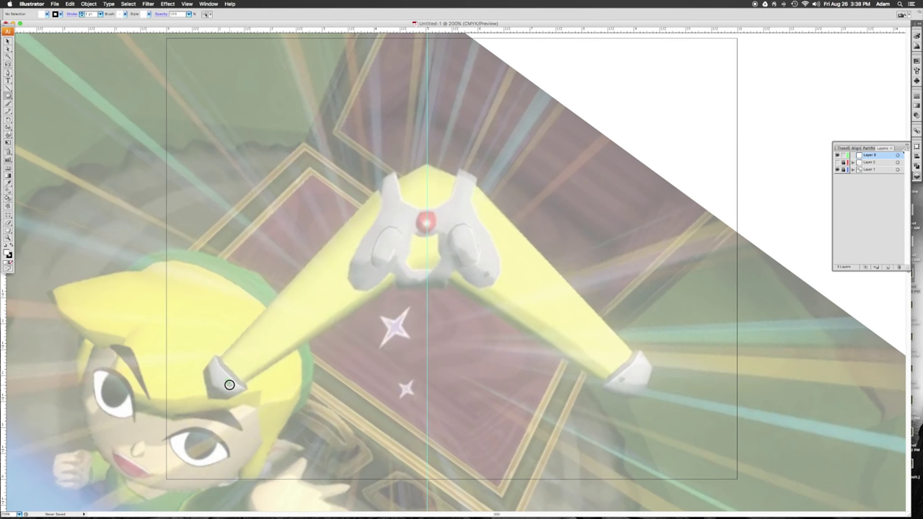
{"action": "left_click_drag", "start_coordinate": [229, 384], "coordinate": [228, 381]}
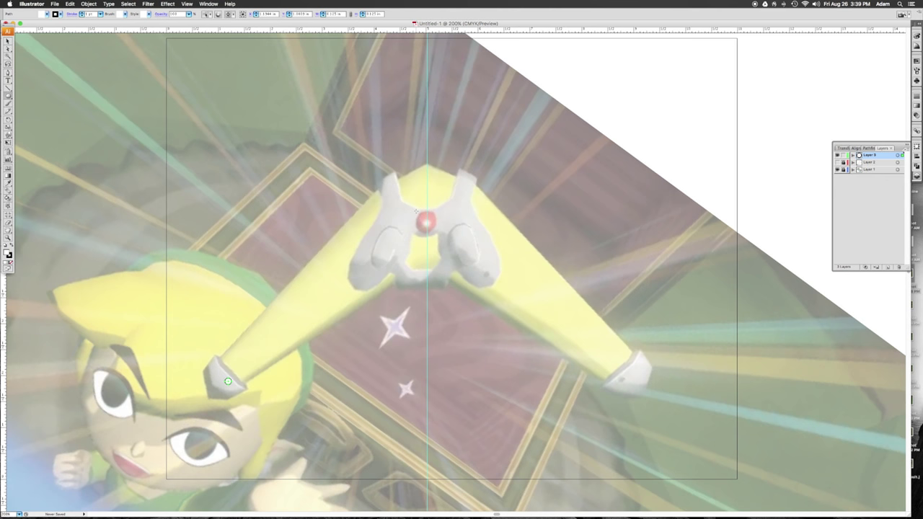
Step: Draw a circle about 0.42 in wide over the red gem on the vertical guide, and scale and nudge it to fit
{"action": "left_click_drag", "start_coordinate": [416, 211], "coordinate": [426, 233]}
{"action": "left_click_drag", "start_coordinate": [426, 233], "coordinate": [427, 234]}
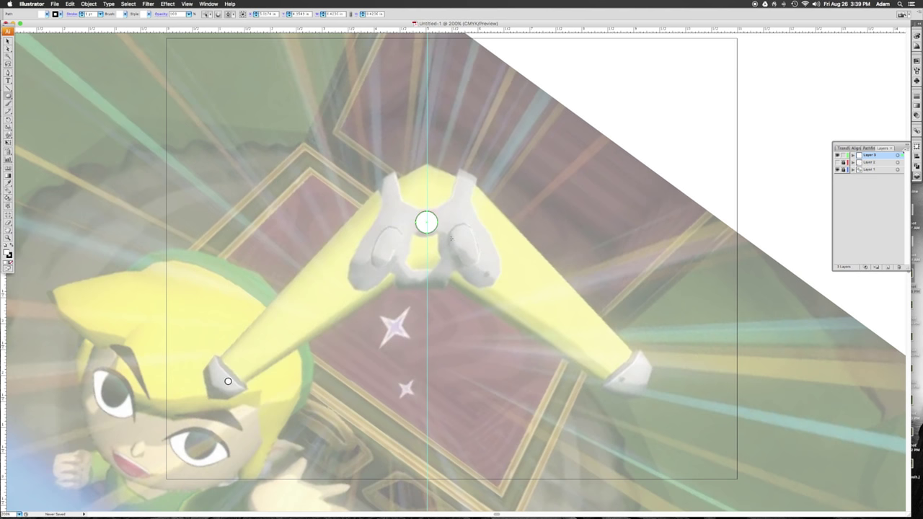
{"action": "left_click", "coordinate": [8, 41]}
{"action": "left_click_drag", "start_coordinate": [436, 232], "coordinate": [435, 232]}
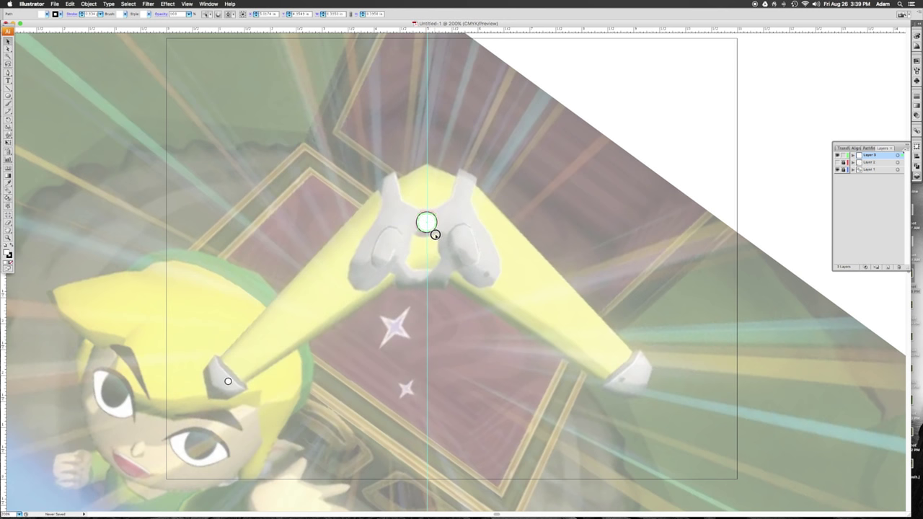
{"action": "left_click_drag", "start_coordinate": [435, 235], "coordinate": [435, 234]}
{"action": "key", "text": "Up"}
{"action": "left_click_drag", "start_coordinate": [436, 231], "coordinate": [438, 233]}
Step: Trace the grey bracket's upper inner edge from the left prong's tip to the vertical guide above the gem, and deselect the path
{"action": "left_click", "coordinate": [395, 173]}
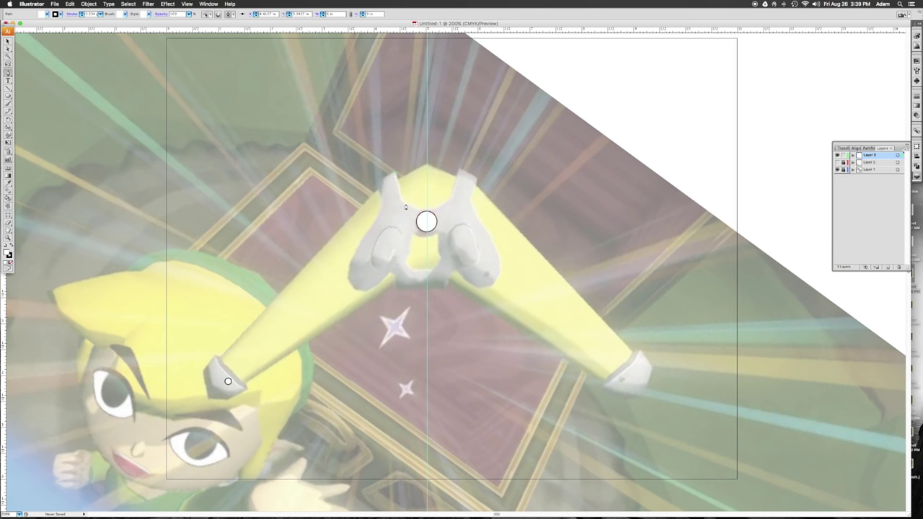
{"action": "left_click", "coordinate": [401, 198]}
{"action": "left_click_drag", "start_coordinate": [405, 202], "coordinate": [408, 204]}
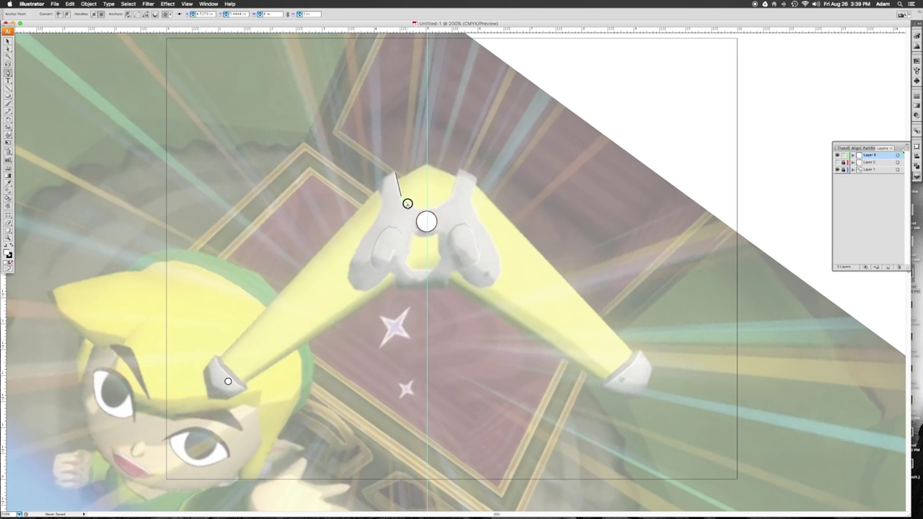
{"action": "left_click", "coordinate": [409, 206], "text": "super"}
{"action": "left_click_drag", "start_coordinate": [418, 211], "coordinate": [427, 213]}
{"action": "left_click", "coordinate": [427, 211]}
{"action": "left_click", "coordinate": [429, 208]}
{"action": "left_click", "coordinate": [8, 41]}
{"action": "left_click", "coordinate": [31, 102]}
Step: Resume the bracket path at the left prong's tip and trace across its end and down its outer side
{"action": "left_click", "coordinate": [7, 73]}
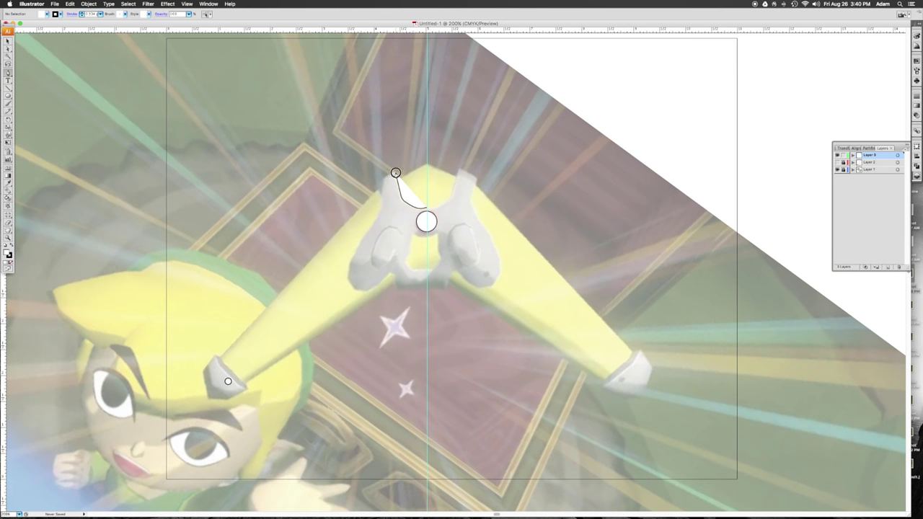
{"action": "left_click", "coordinate": [395, 175]}
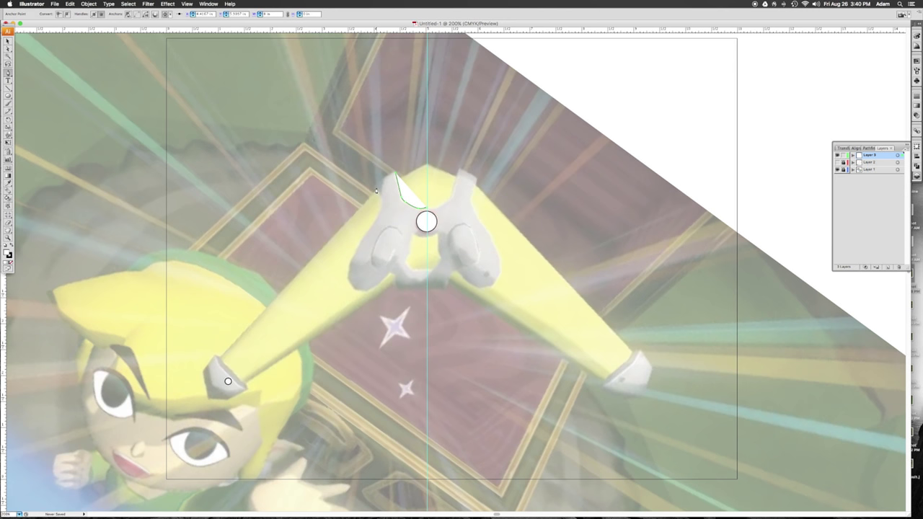
{"action": "left_click_drag", "start_coordinate": [378, 187], "coordinate": [370, 195]}
{"action": "left_click", "coordinate": [375, 188]}
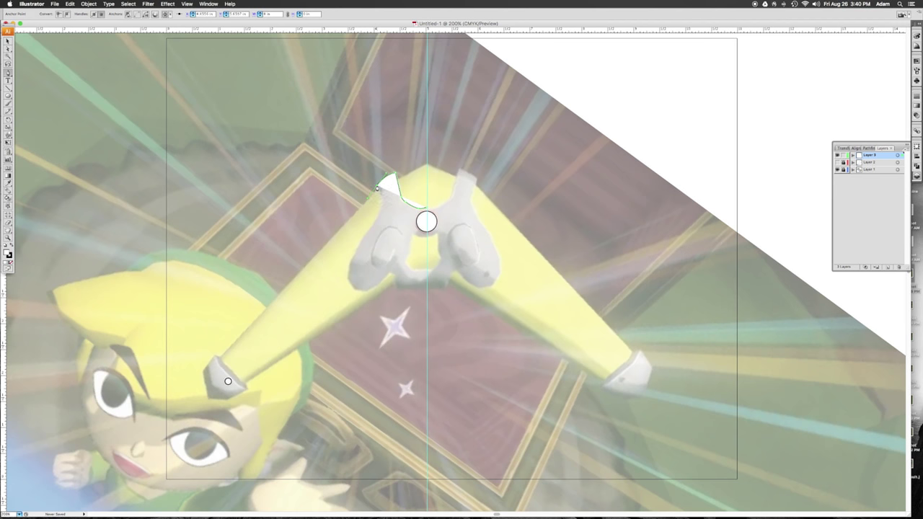
{"action": "left_click_drag", "start_coordinate": [382, 197], "coordinate": [382, 202]}
{"action": "left_click", "coordinate": [383, 200], "text": "super"}
{"action": "left_click", "coordinate": [378, 209], "text": "super"}
{"action": "left_click", "coordinate": [375, 221], "text": "super"}
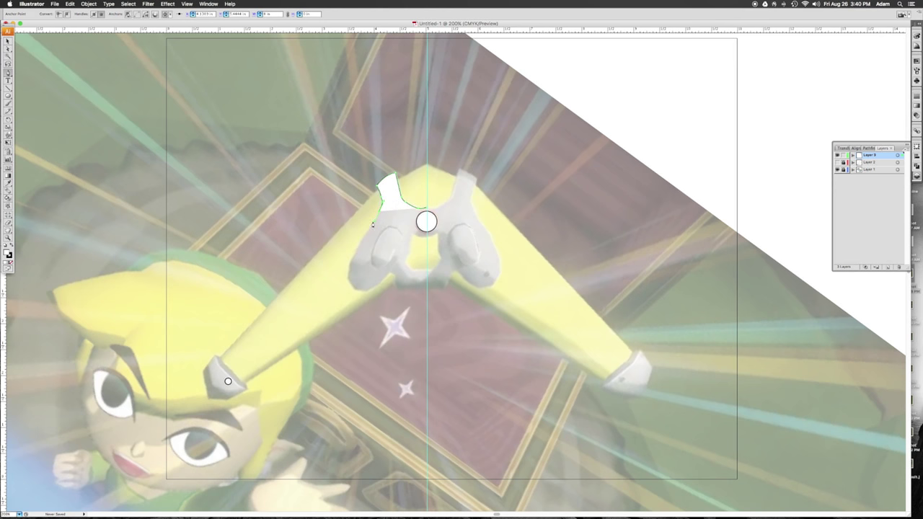
Step: Continue the path around the bracket's rounded lower left lobe and set its fill to none
{"action": "left_click_drag", "start_coordinate": [350, 262], "coordinate": [402, 254]}
{"action": "left_click", "coordinate": [348, 273]}
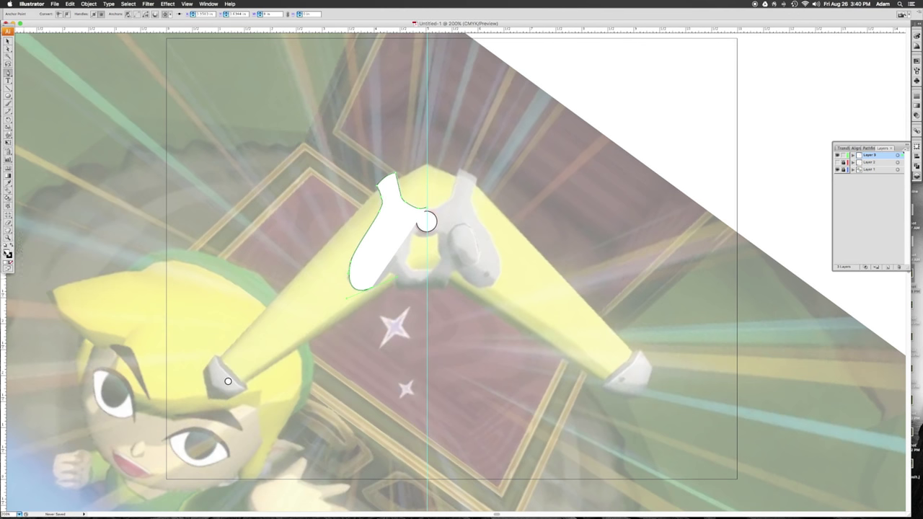
{"action": "left_click", "coordinate": [9, 256]}
{"action": "left_click", "coordinate": [9, 255]}
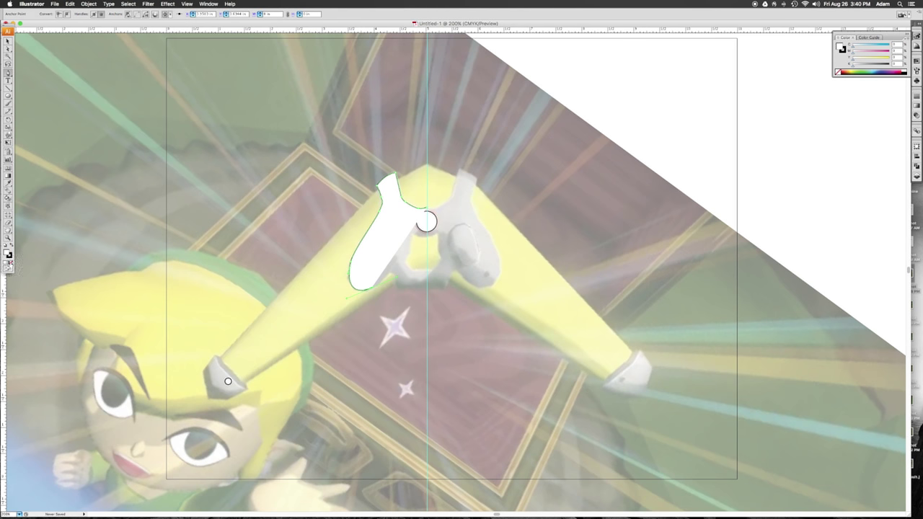
{"action": "left_click", "coordinate": [11, 264]}
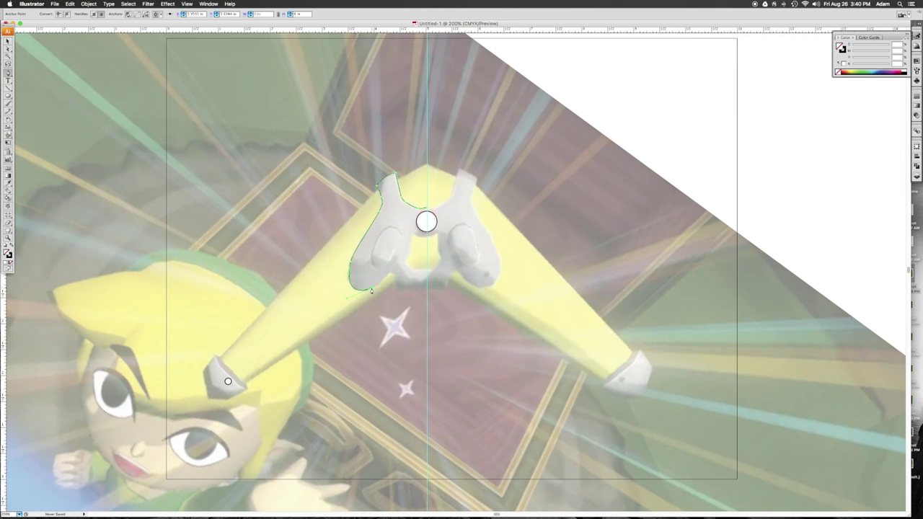
Step: Continue the path up the lobe's inner edge and curl it around the raised oval pad
{"action": "scroll", "coordinate": [395, 261], "scroll_direction": "up", "scroll_amount": 1}
{"action": "left_click", "coordinate": [399, 235]}
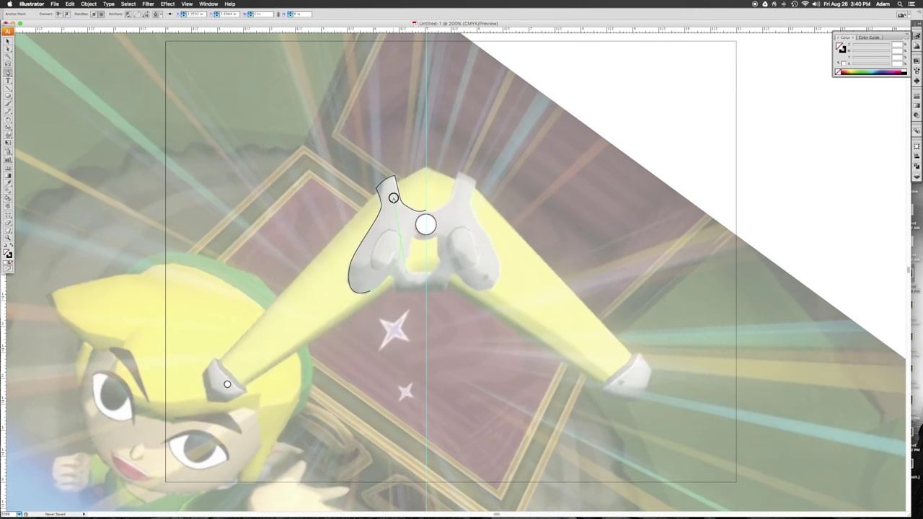
{"action": "left_click", "coordinate": [391, 200]}
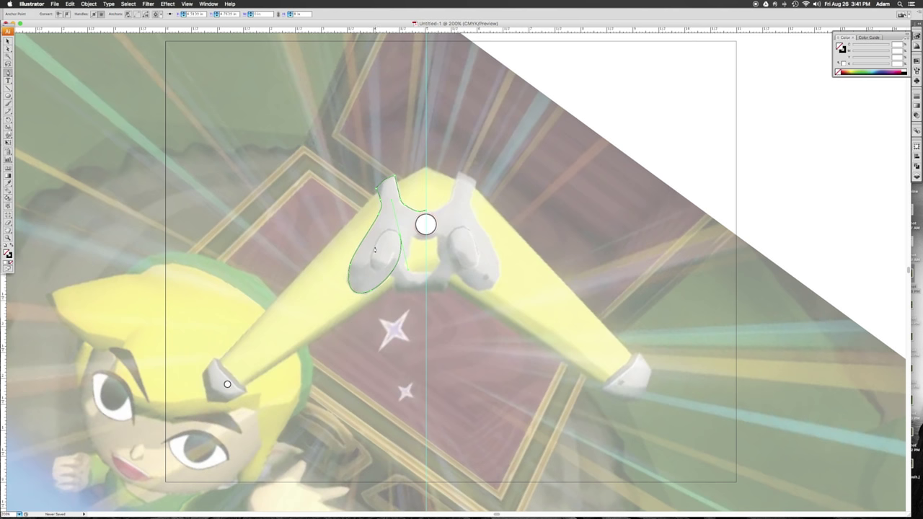
{"action": "left_click", "coordinate": [375, 246]}
{"action": "left_click_drag", "start_coordinate": [373, 252], "coordinate": [397, 267]}
{"action": "left_click", "coordinate": [395, 253]}
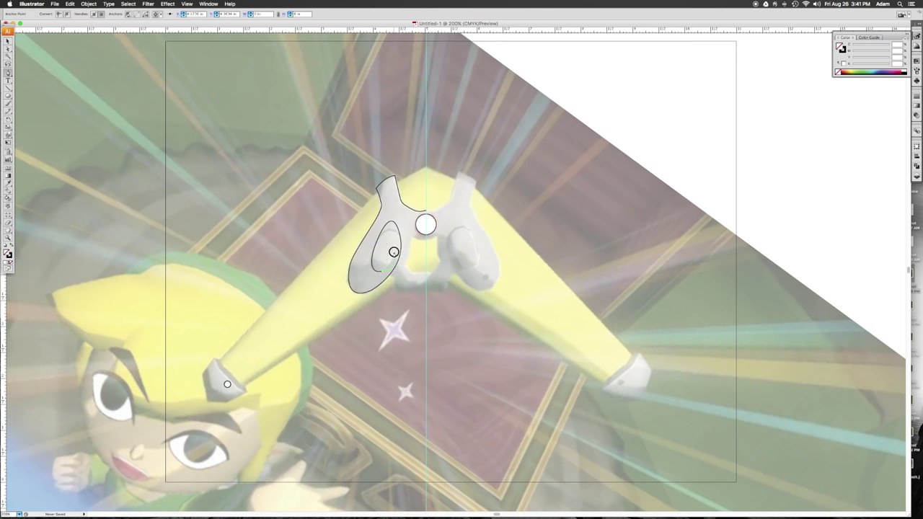
Step: Reshape the curve over the top of the oval pad with Direct Selection so it follows the pad's edge
{"action": "left_click", "coordinate": [8, 49]}
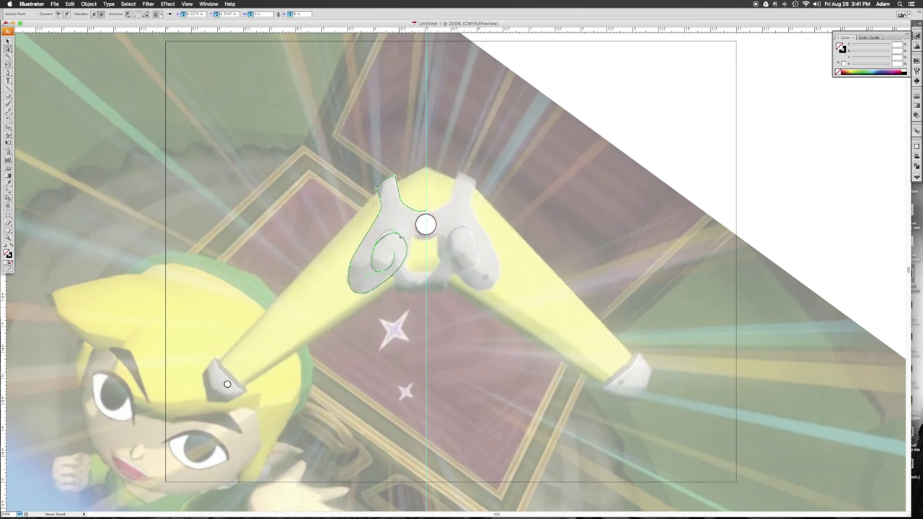
{"action": "left_click", "coordinate": [395, 232]}
{"action": "left_click_drag", "start_coordinate": [422, 256], "coordinate": [422, 253]}
{"action": "key", "text": "super+z"}
{"action": "left_click", "coordinate": [387, 226]}
{"action": "left_click", "coordinate": [396, 235]}
{"action": "left_click", "coordinate": [386, 224]}
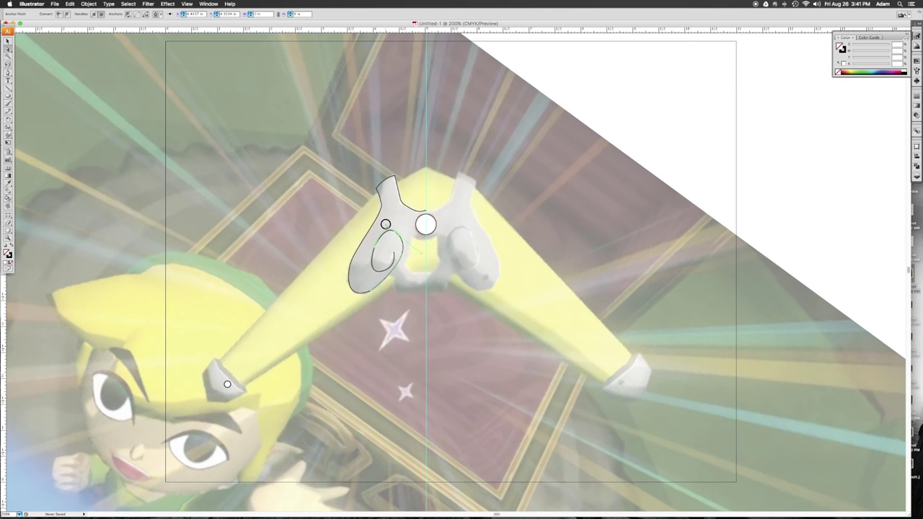
Step: Adjust the anchors and handles of the curl's inner end at the bottom of the oval pad
{"action": "left_click", "coordinate": [396, 278]}
{"action": "left_click", "coordinate": [395, 252]}
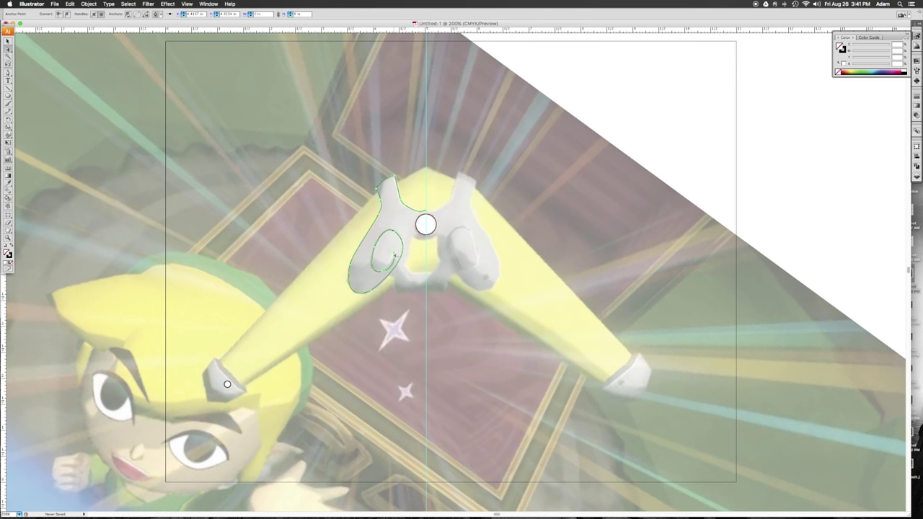
{"action": "left_click_drag", "start_coordinate": [397, 266], "coordinate": [383, 271]}
{"action": "left_click", "coordinate": [383, 271]}
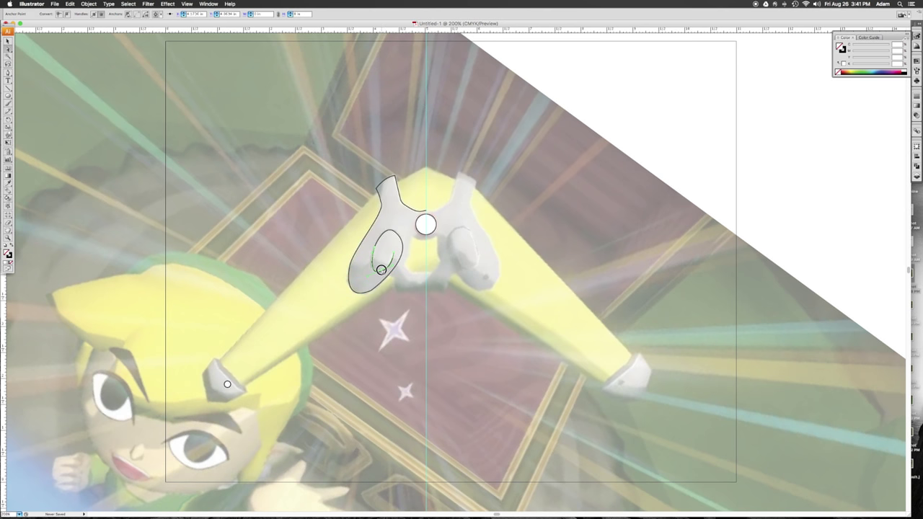
{"action": "left_click", "coordinate": [382, 271]}
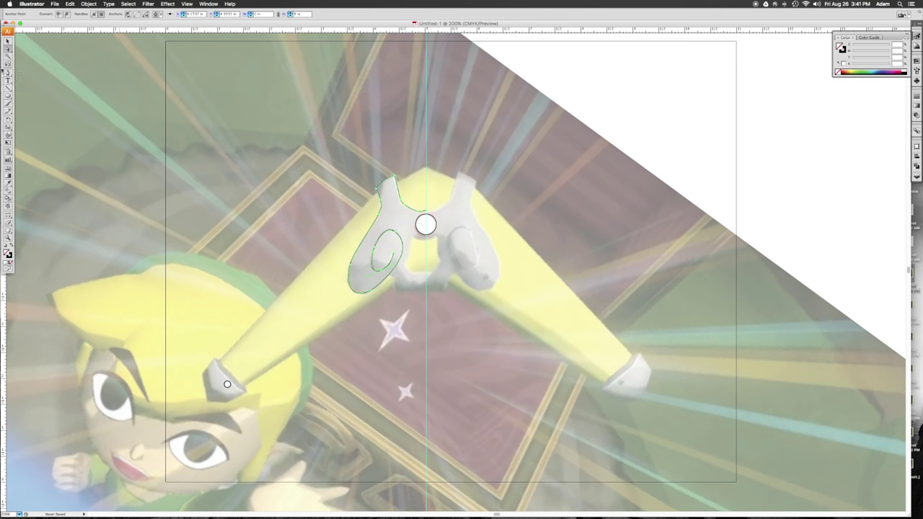
Step: Trace the left half of the bracket's central opening with the Pen tool, from the centre guide below the gem to the bottom edge
{"action": "left_click", "coordinate": [7, 73]}
{"action": "left_click", "coordinate": [426, 241]}
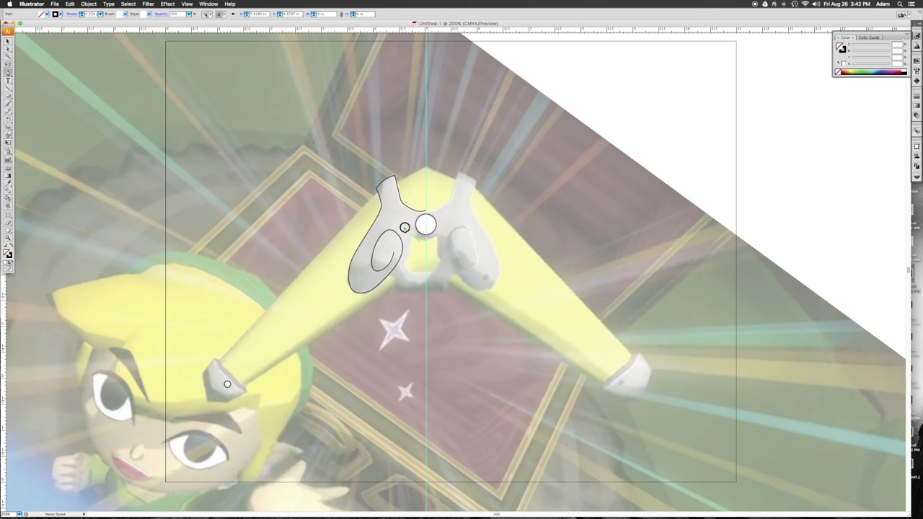
{"action": "left_click", "coordinate": [404, 227]}
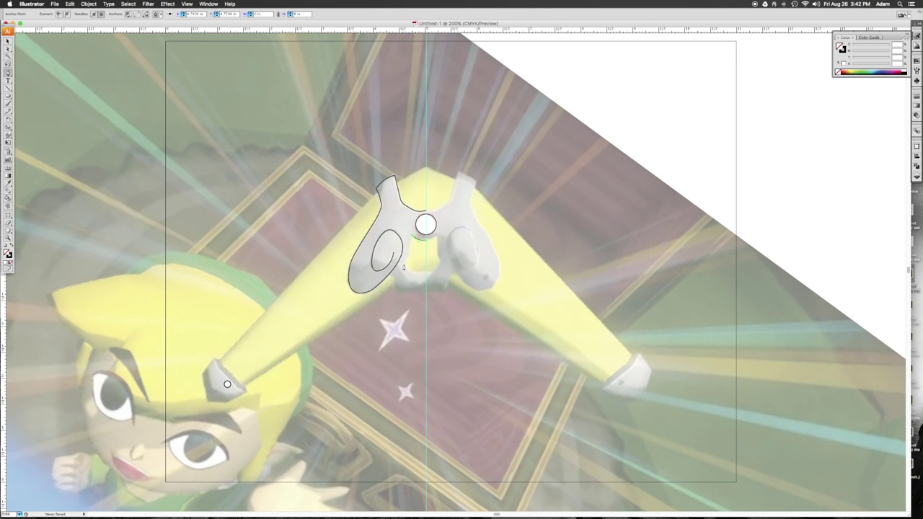
{"action": "left_click", "coordinate": [401, 270]}
{"action": "left_click", "coordinate": [410, 273]}
{"action": "left_click", "coordinate": [424, 276]}
{"action": "left_click", "coordinate": [8, 48]}
{"action": "left_click", "coordinate": [9, 51]}
{"action": "left_click_drag", "start_coordinate": [8, 73], "coordinate": [38, 84]}
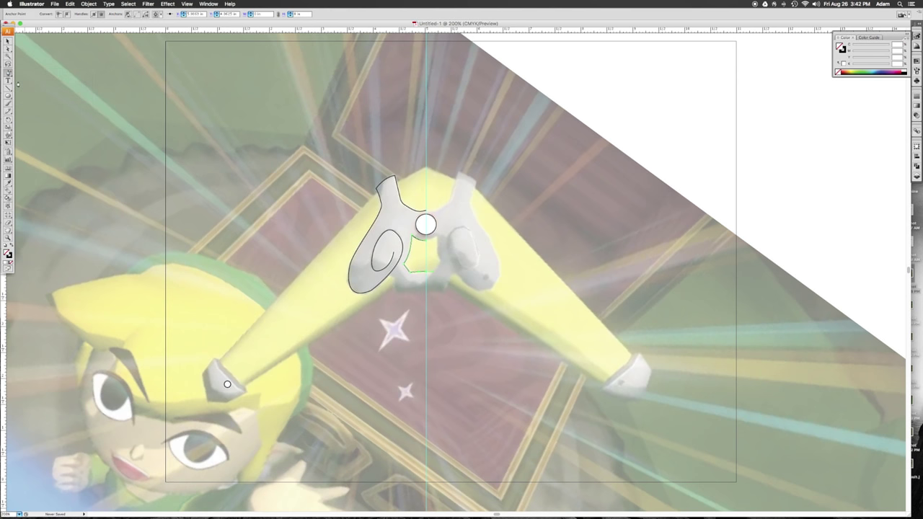
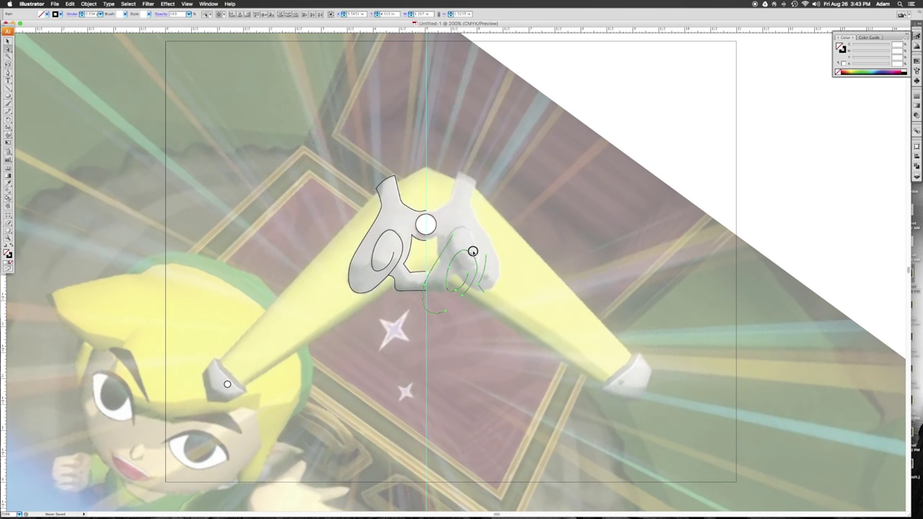
Step: Delete the unneeded segments of the duplicated bracket path, keeping only the curl around the oval pad
{"action": "key", "text": "Delete"}
{"action": "left_click_drag", "start_coordinate": [577, 166], "coordinate": [587, 198]}
{"action": "key", "text": "Delete"}
Step: Delete the oval pad's curl segments from the original bracket outline, ending it at the lobe's lower inner edge
{"action": "left_click", "coordinate": [394, 256]}
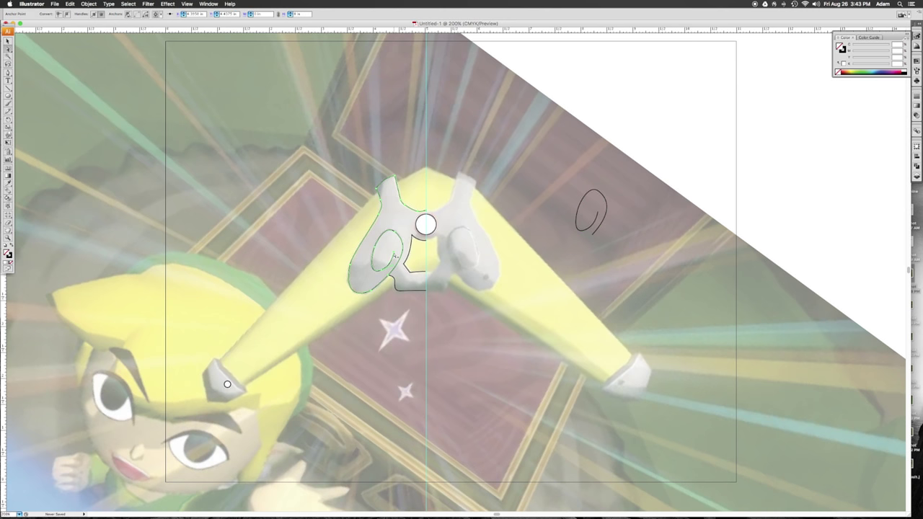
{"action": "left_click", "coordinate": [393, 256]}
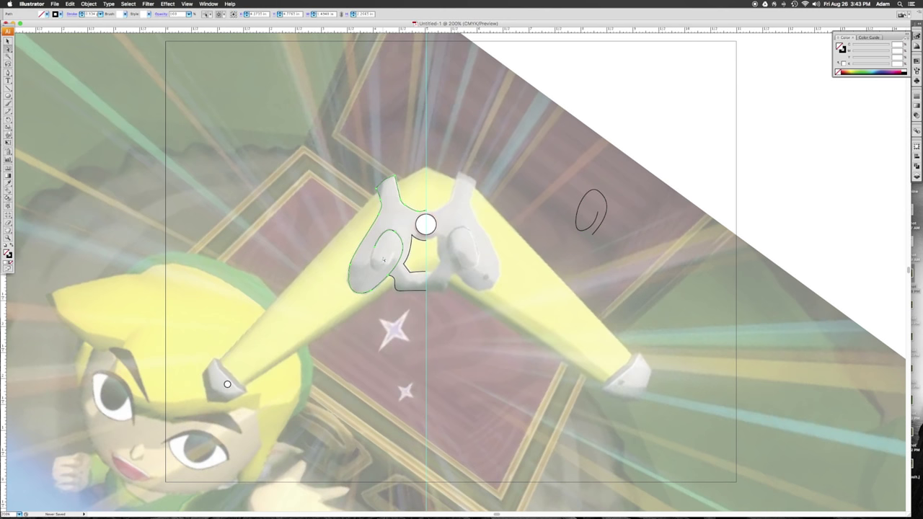
{"action": "left_click", "coordinate": [375, 246]}
{"action": "key", "text": "Delete"}
{"action": "left_click", "coordinate": [396, 234]}
{"action": "key", "text": "Delete"}
Step: Try to move the separate curl onto the oval pad
{"action": "left_click", "coordinate": [577, 201]}
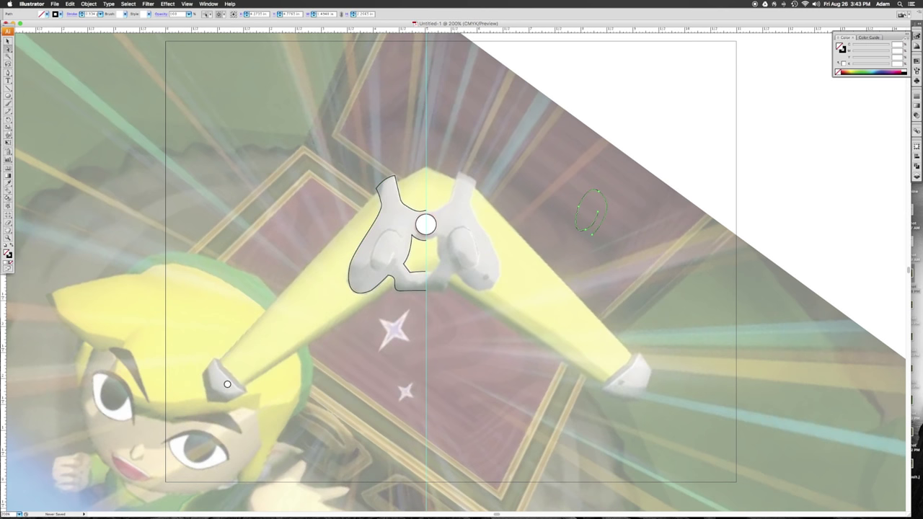
{"action": "left_click_drag", "start_coordinate": [587, 232], "coordinate": [383, 275]}
{"action": "left_click_drag", "start_coordinate": [605, 248], "coordinate": [605, 248]}
Step: Adjust the inner end of the lobe outline so it meets the start of the bracket's lower edge path
{"action": "left_click", "coordinate": [393, 279]}
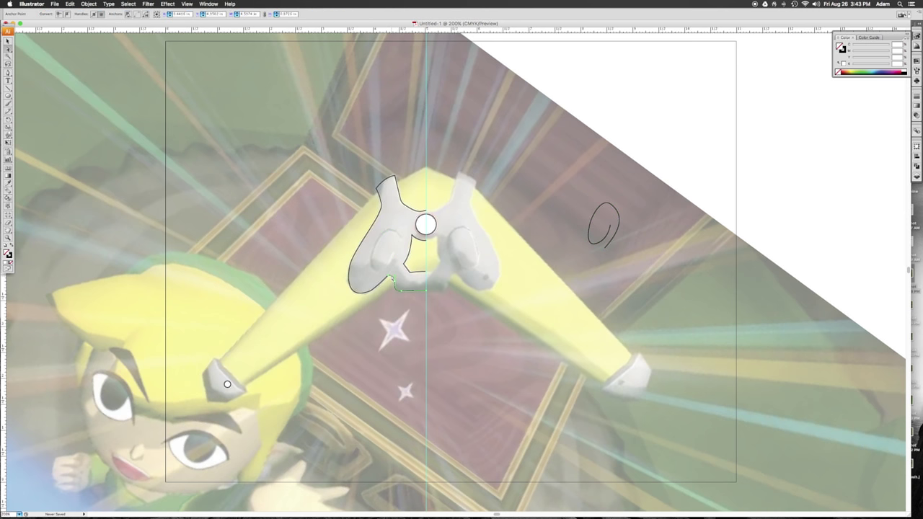
{"action": "left_click", "coordinate": [381, 284]}
{"action": "left_click", "coordinate": [380, 285]}
{"action": "left_click", "coordinate": [390, 279]}
{"action": "left_click", "coordinate": [389, 290]}
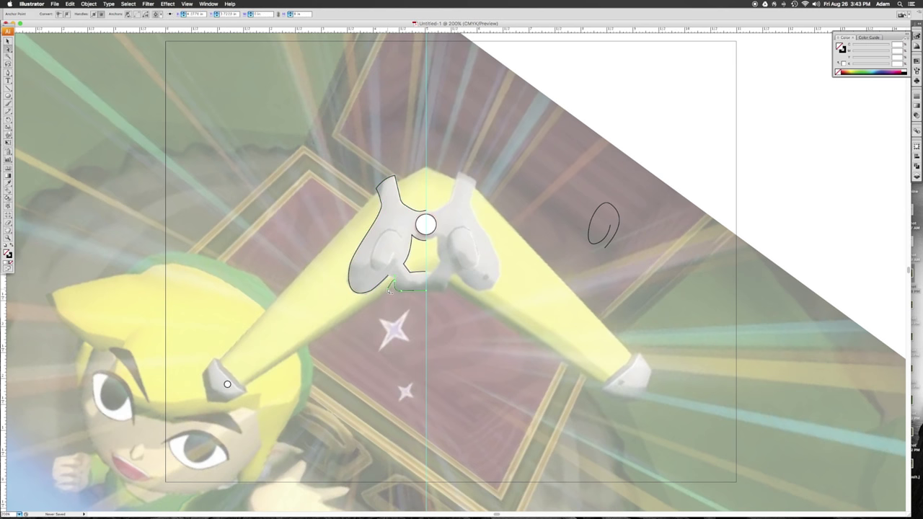
{"action": "left_click", "coordinate": [389, 280]}
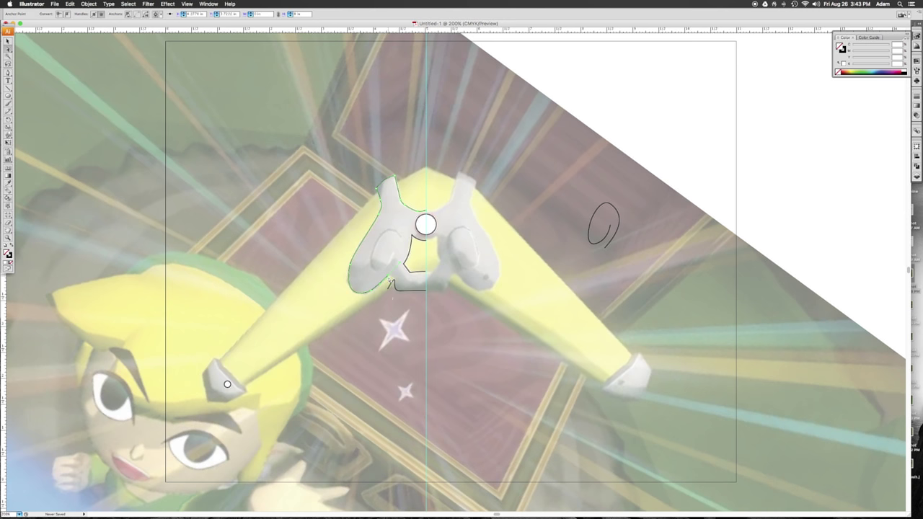
{"action": "left_click", "coordinate": [389, 289]}
{"action": "left_click_drag", "start_coordinate": [389, 289], "coordinate": [389, 276]}
{"action": "left_click_drag", "start_coordinate": [389, 276], "coordinate": [389, 276]}
{"action": "left_click_drag", "start_coordinate": [391, 279], "coordinate": [393, 282]}
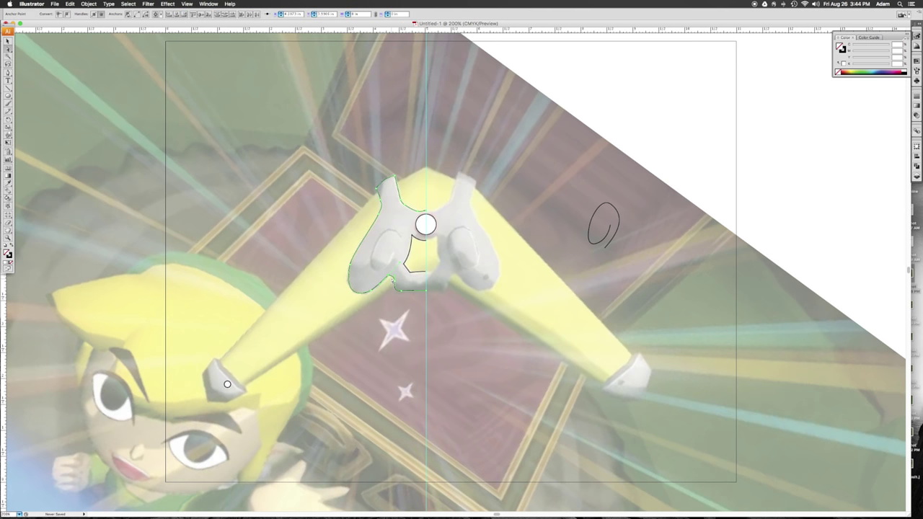
Step: Join the lobe outline and the lower edge path with a corner point
{"action": "key", "text": "super"}
{"action": "key", "text": "super+j"}
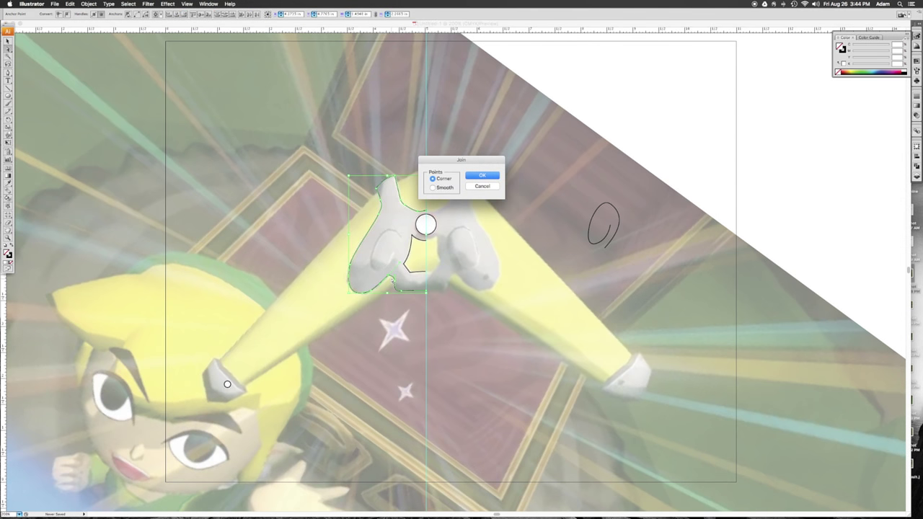
{"action": "key", "text": "Return"}
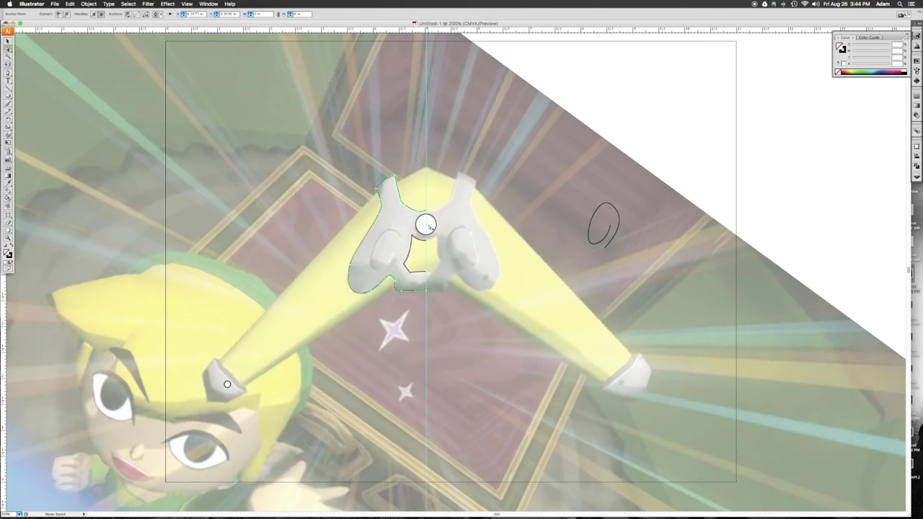
Step: Place the separate curl over the left oval pad, with its outer end meeting the bracket outline at the lobe's inner edge
{"action": "left_click", "coordinate": [9, 41]}
{"action": "left_click_drag", "start_coordinate": [273, 175], "coordinate": [413, 321]}
{"action": "left_click", "coordinate": [608, 245]}
{"action": "key", "text": "a"}
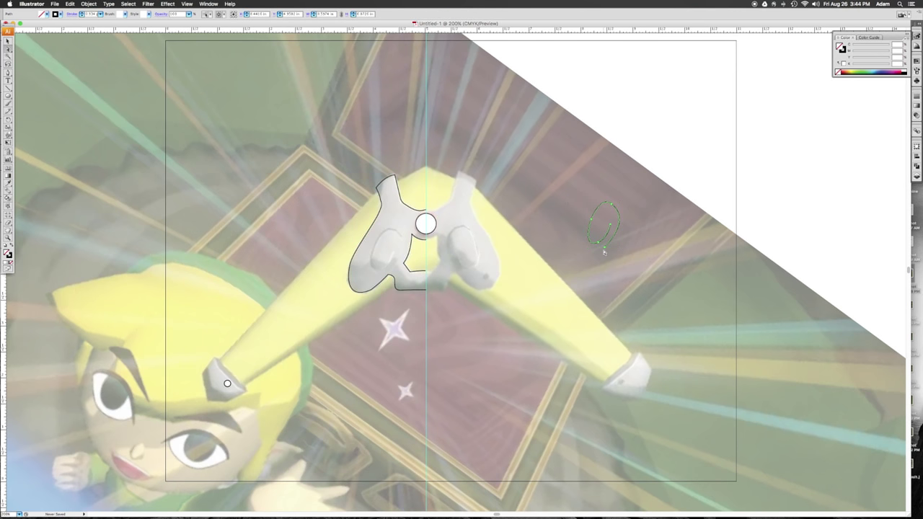
{"action": "left_click_drag", "start_coordinate": [605, 248], "coordinate": [369, 270]}
{"action": "left_click_drag", "start_coordinate": [388, 275], "coordinate": [389, 276]}
Step: Duplicate the tip cap's small circle onto the rivet of the bracket's right lobe
{"action": "left_click", "coordinate": [8, 42]}
{"action": "left_click_drag", "start_coordinate": [226, 384], "coordinate": [486, 276]}
{"action": "left_click", "coordinate": [486, 276]}
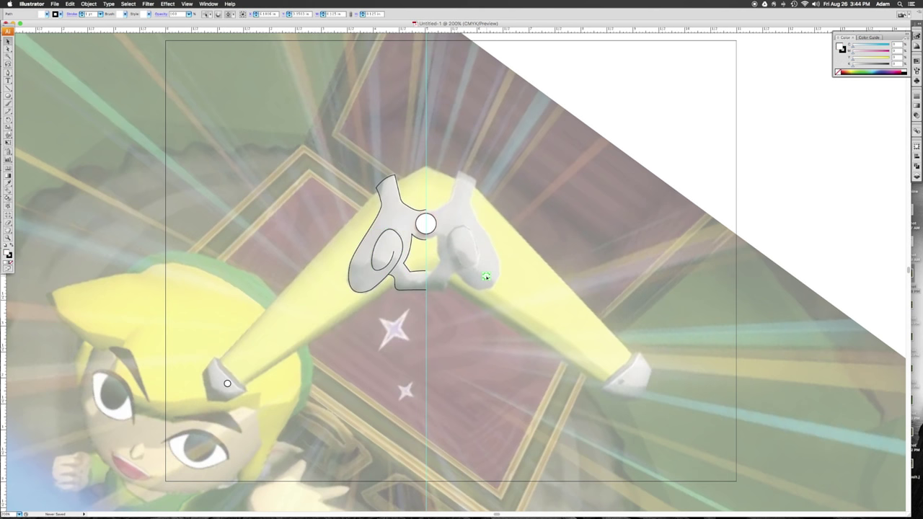
{"action": "left_click_drag", "start_coordinate": [486, 277], "coordinate": [474, 305]}
{"action": "key", "text": "super+d"}
{"action": "key", "text": "super+d"}
{"action": "key", "text": "super+d"}
{"action": "key", "text": "super+d"}
{"action": "left_click_drag", "start_coordinate": [403, 447], "coordinate": [502, 300]}
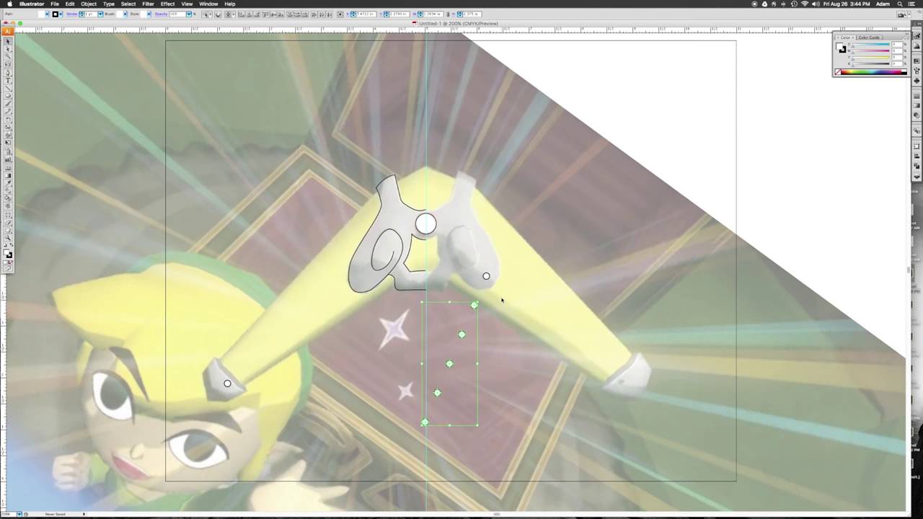
{"action": "key", "text": "Delete"}
Step: Move the small circle from the right lobe to the matching spot on the left lobe and deselect it
{"action": "left_click", "coordinate": [486, 277]}
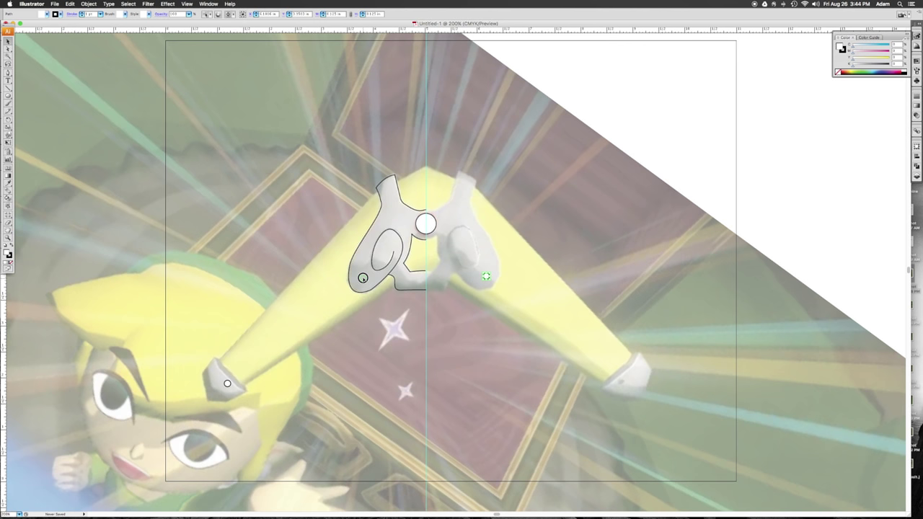
{"action": "left_click", "coordinate": [506, 339]}
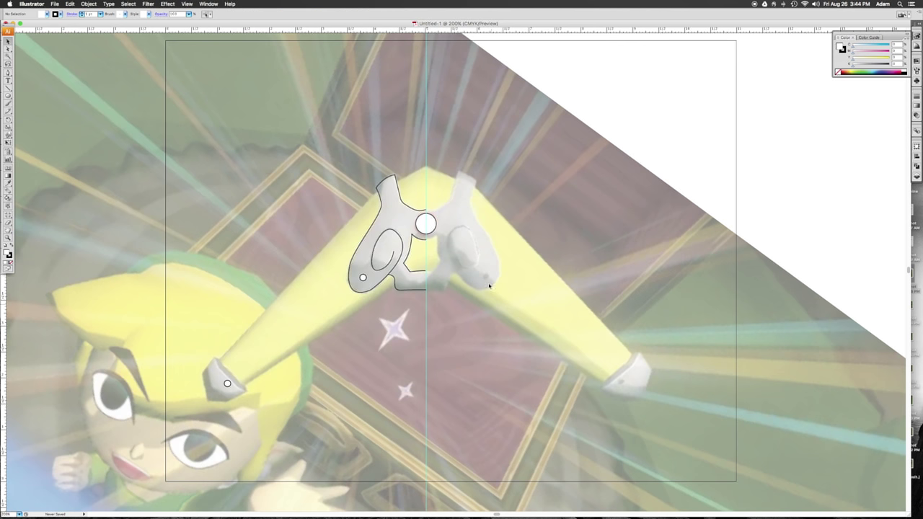
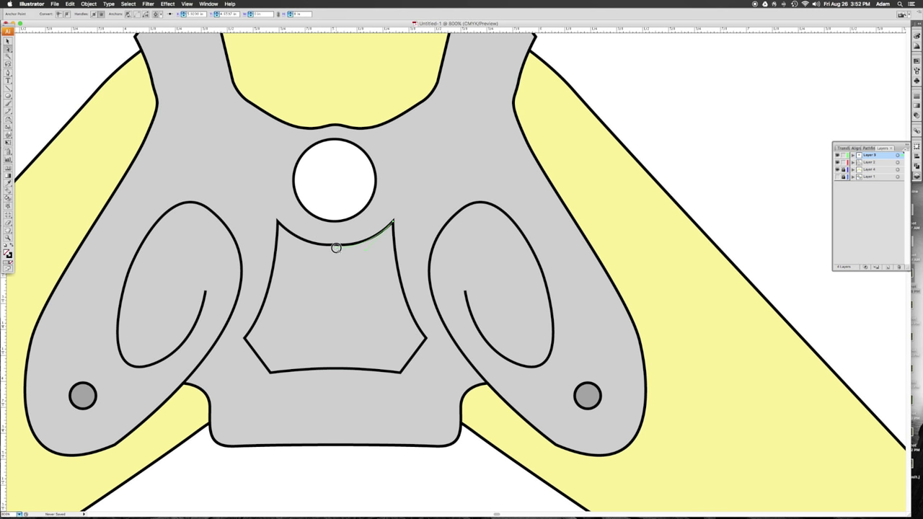
Step: Align the end anchor of the central opening's right half with the left half at the top centre
{"action": "left_click_drag", "start_coordinate": [336, 248], "coordinate": [335, 248]}
{"action": "key", "text": "v"}
{"action": "left_click", "coordinate": [330, 253]}
Step: Lock the grey bracket outline so the opening's path can be edited separately
{"action": "left_click", "coordinate": [336, 248]}
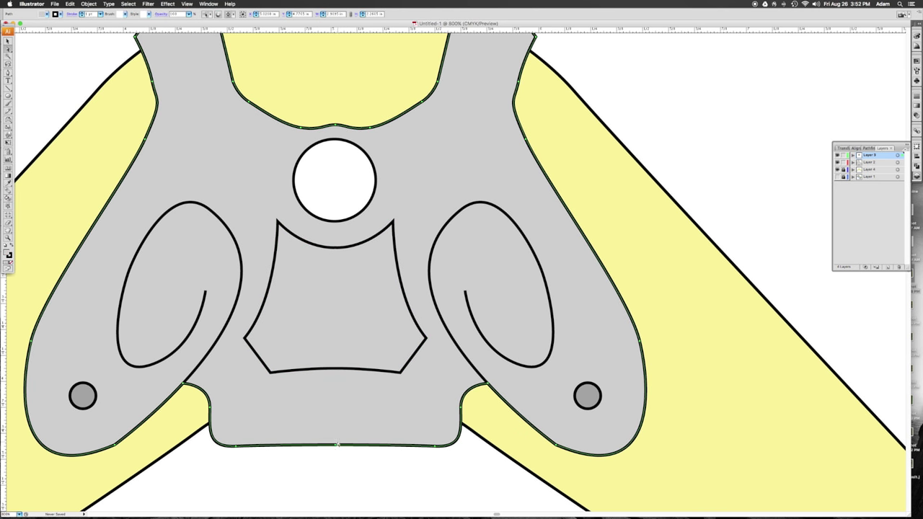
{"action": "left_click", "coordinate": [89, 4]}
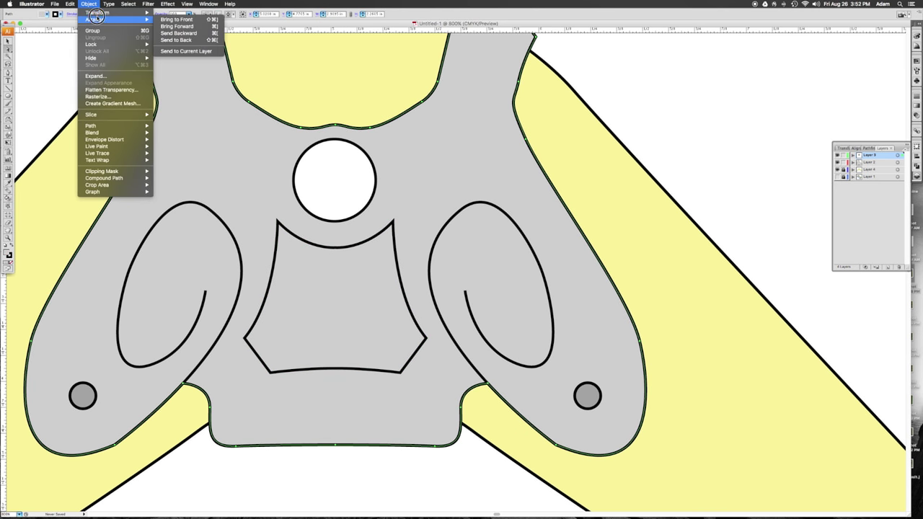
{"action": "mouse_move", "coordinate": [99, 44]}
{"action": "left_click", "coordinate": [173, 44]}
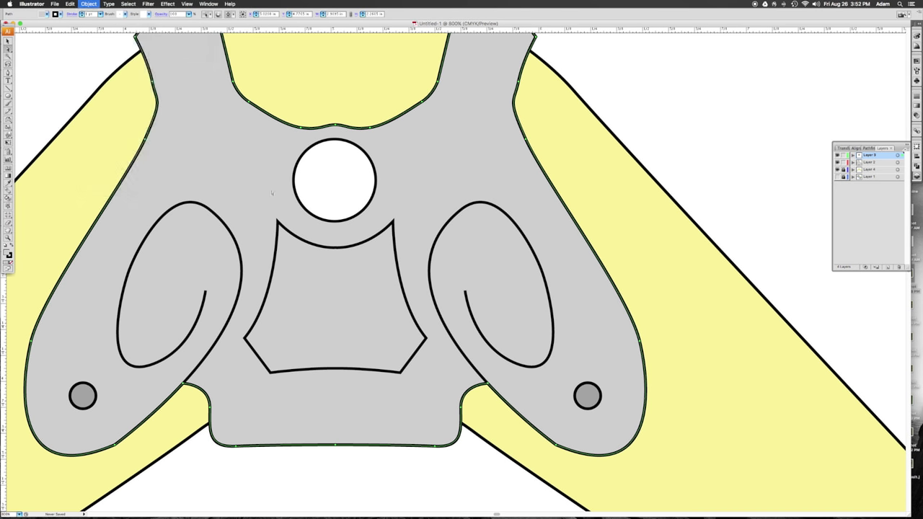
Step: Join the central opening's overlapping top centre anchors with a corner point and deselect the path
{"action": "left_click", "coordinate": [347, 247]}
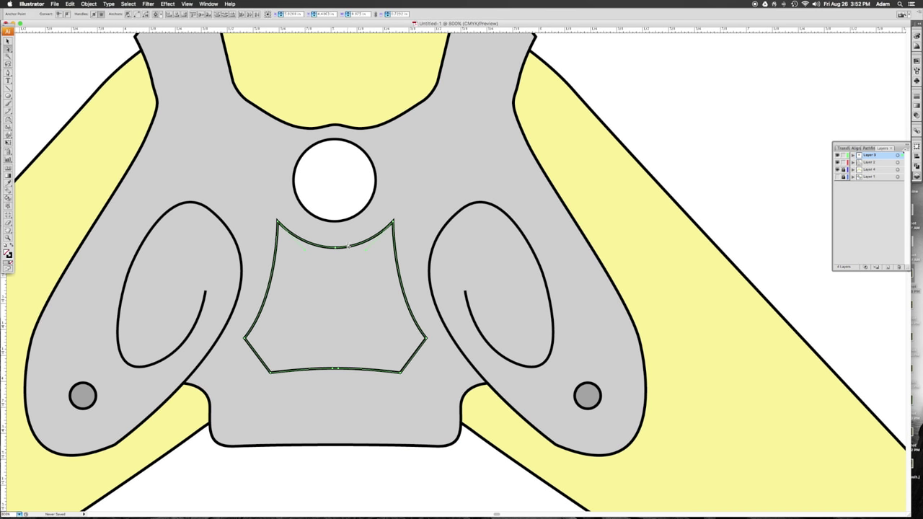
{"action": "key", "text": "super+j"}
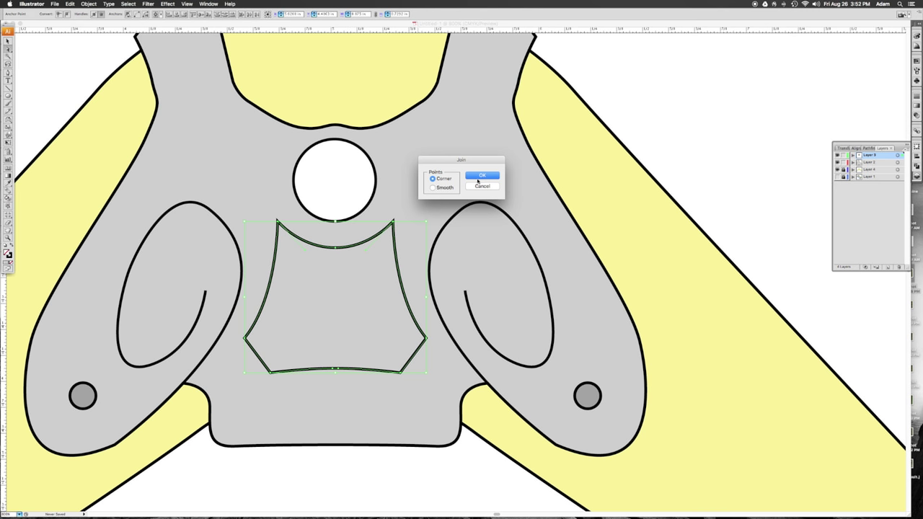
{"action": "left_click", "coordinate": [482, 176]}
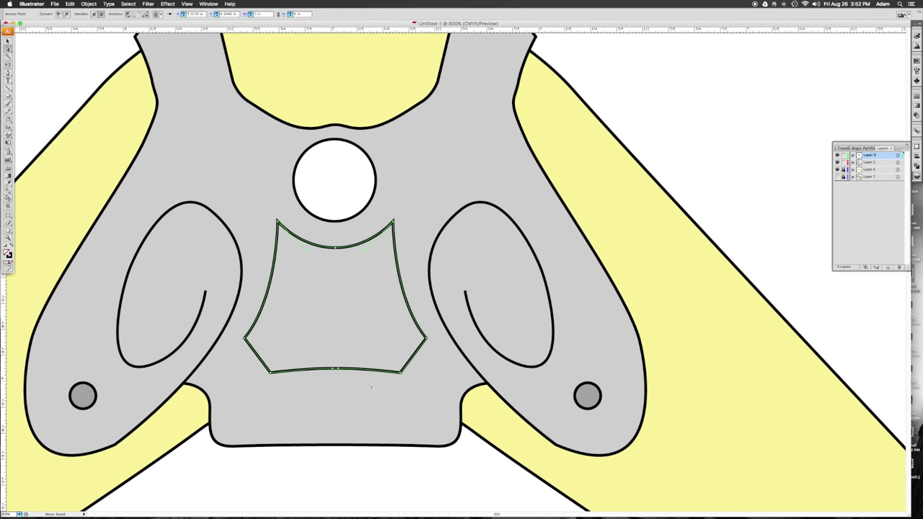
{"action": "key", "text": "v"}
{"action": "left_click", "coordinate": [334, 487]}
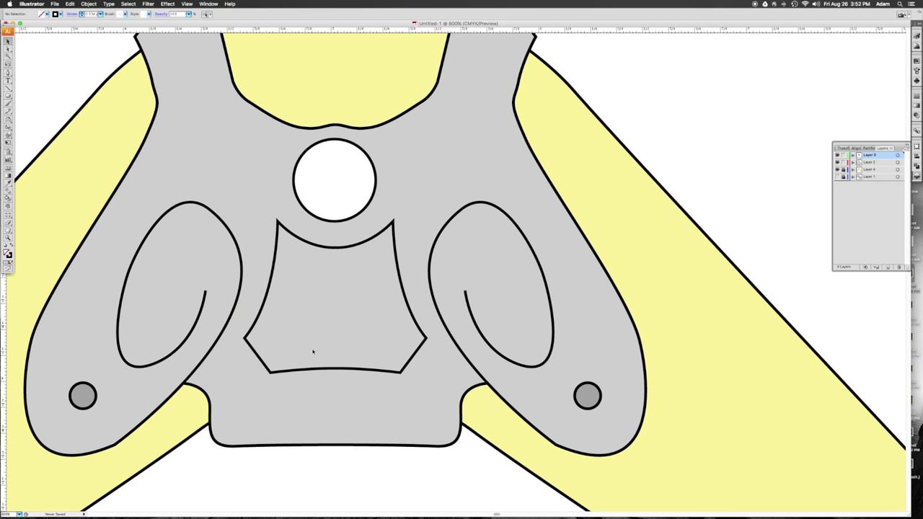
Step: Unlock all locked objects so the bracket outline is selectable again, and clear the selection
{"action": "left_click", "coordinate": [298, 371]}
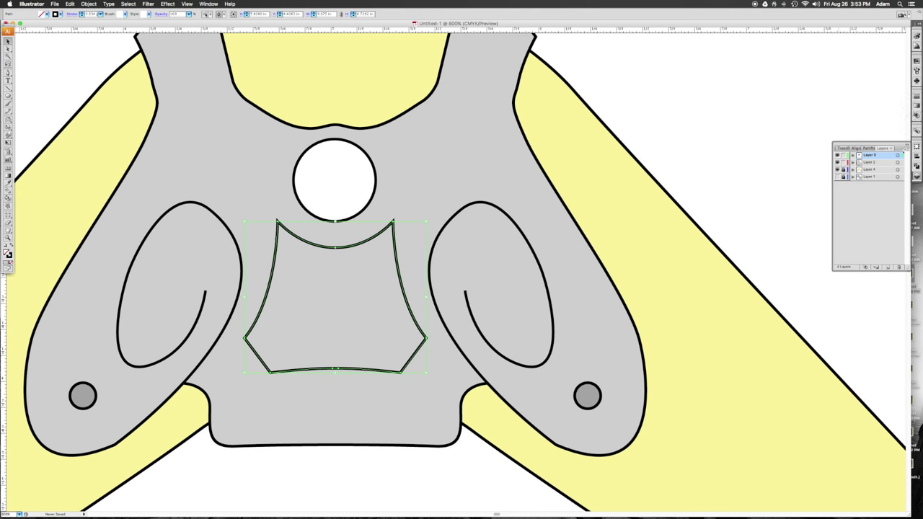
{"action": "left_click", "coordinate": [89, 4]}
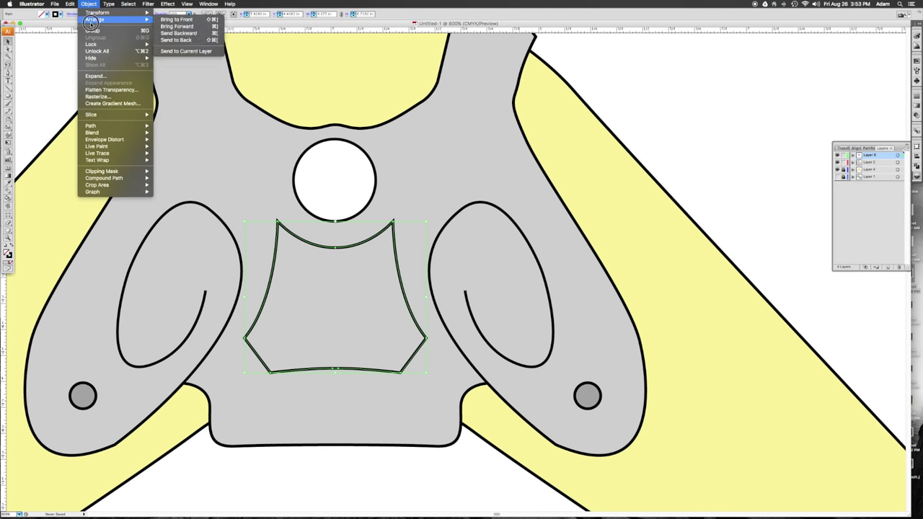
{"action": "mouse_move", "coordinate": [93, 44]}
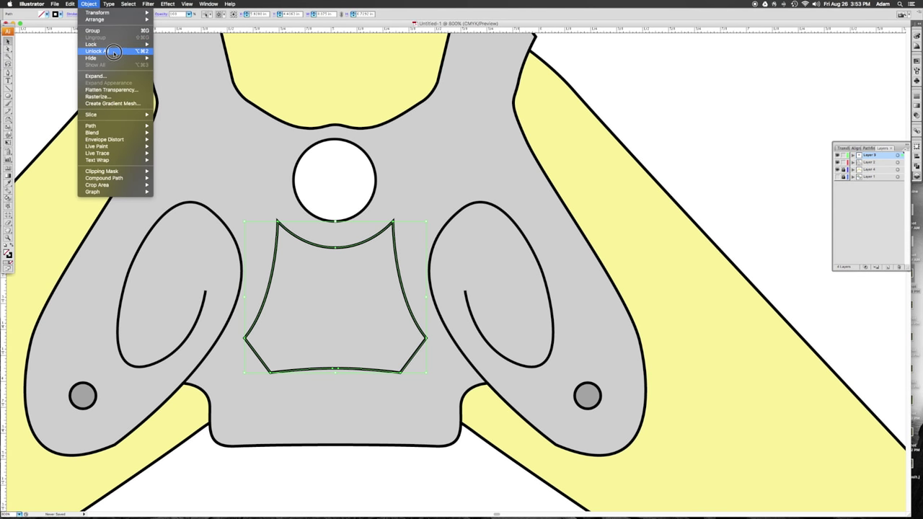
{"action": "left_click", "coordinate": [97, 51]}
{"action": "left_click", "coordinate": [318, 478]}
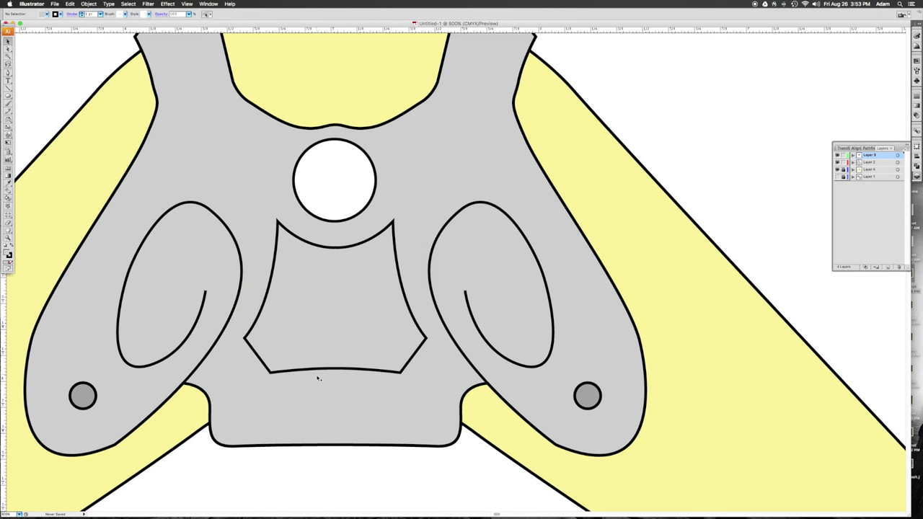
Step: Subtract the central opening's shape from the grey bracket with Pathfinder
{"action": "left_click", "coordinate": [318, 369]}
{"action": "left_click", "coordinate": [321, 411], "text": "shift"}
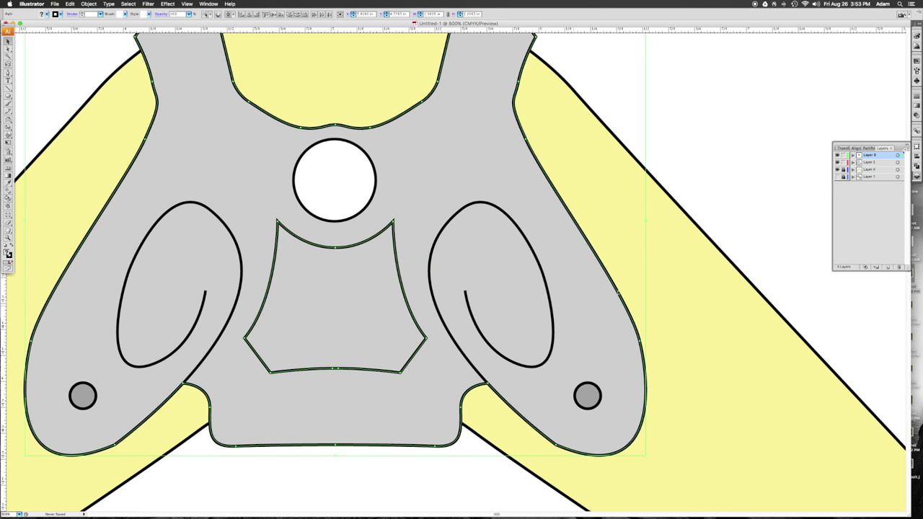
{"action": "left_click", "coordinate": [916, 167]}
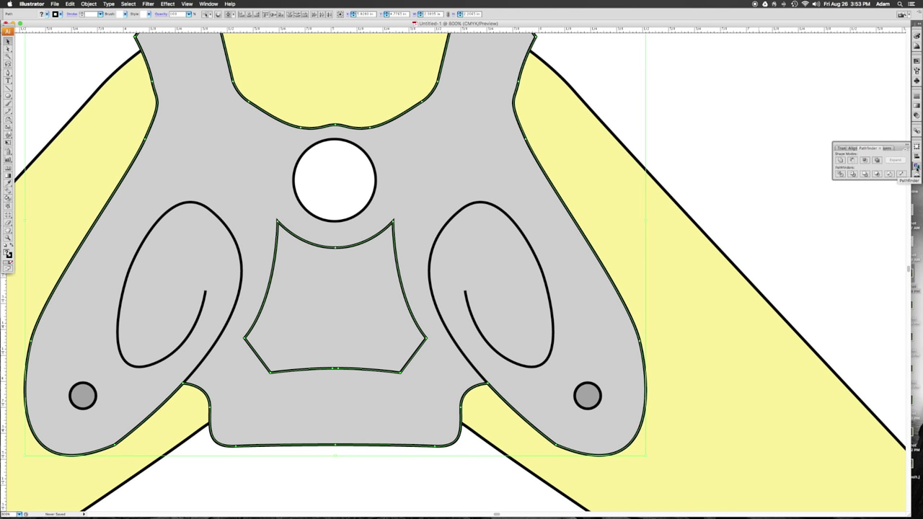
{"action": "left_click", "coordinate": [853, 161]}
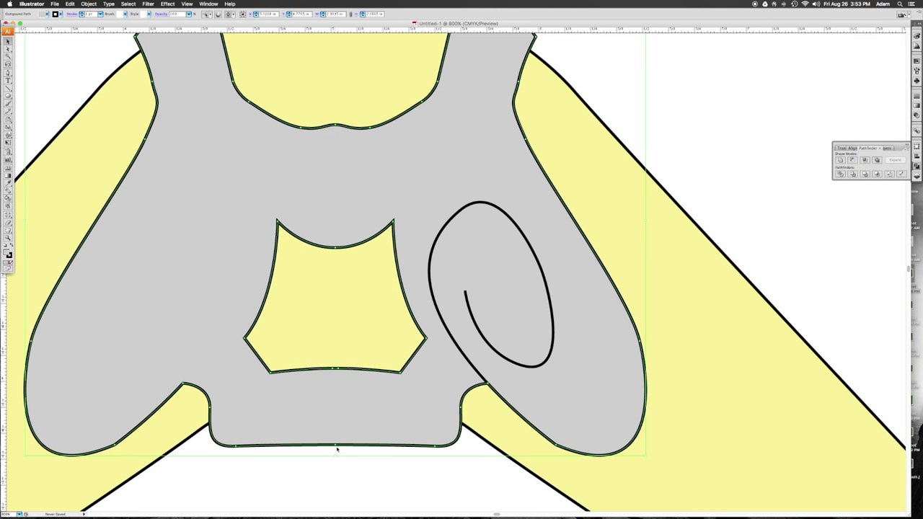
Step: Send the cut-out bracket behind the gem, the oval pad curls and the rivets
{"action": "left_click", "coordinate": [339, 483]}
{"action": "left_click", "coordinate": [351, 391]}
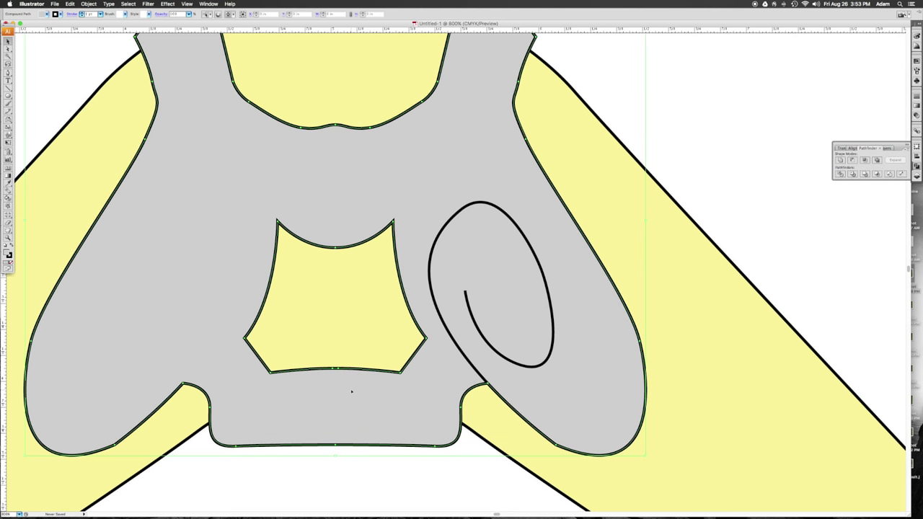
{"action": "key", "text": "ctrl+z"}
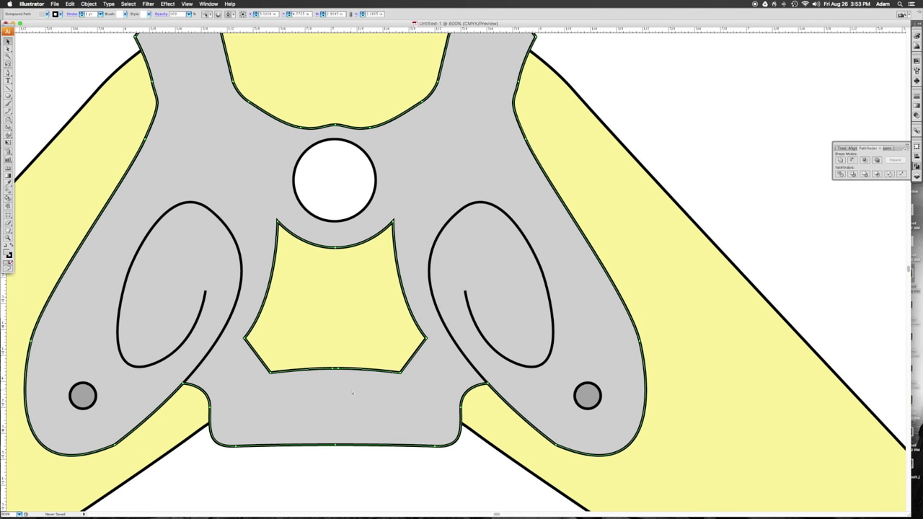
Step: Show the reference screenshot on Layer 1 again and unlock the yellow boomerang body's layer
{"action": "key", "text": "ctrl+minus"}
{"action": "key", "text": "ctrl+minus"}
{"action": "key", "text": "ctrl+minus"}
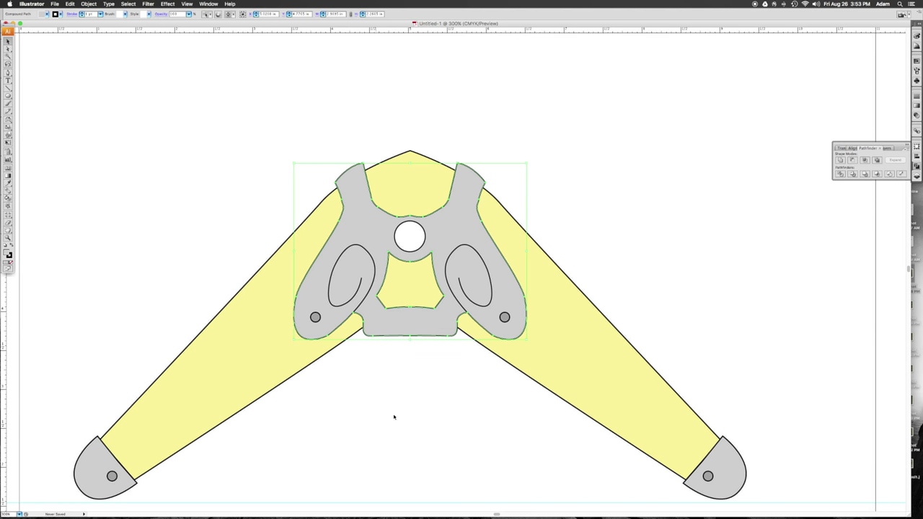
{"action": "scroll", "coordinate": [386, 412], "scroll_direction": "down", "scroll_amount": 3}
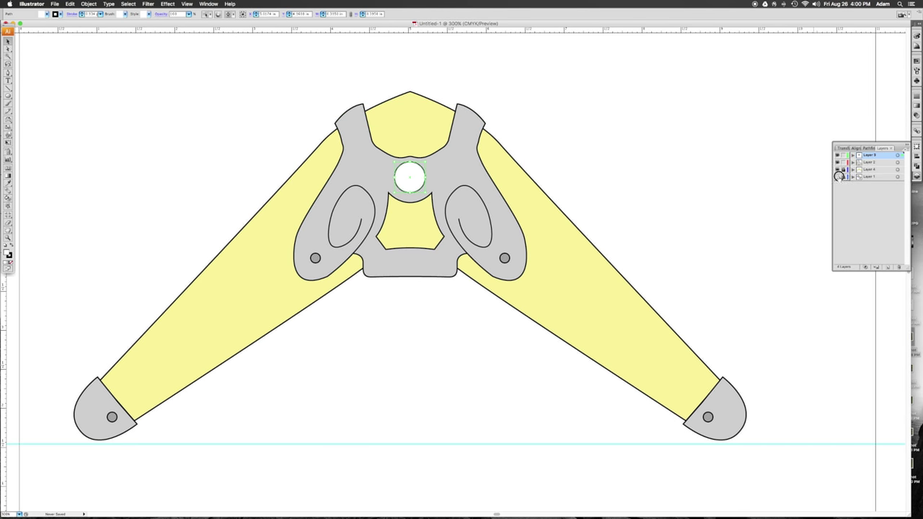
{"action": "left_click", "coordinate": [837, 177]}
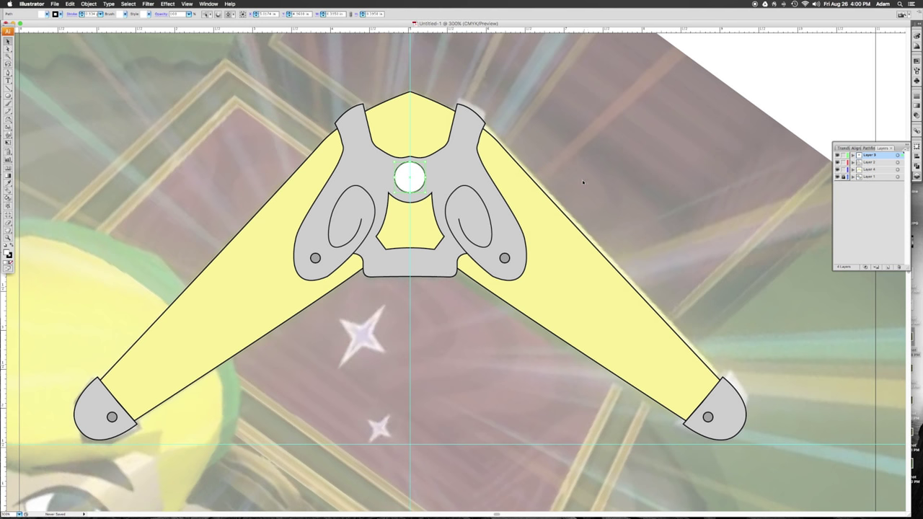
Step: Select all the boomerang artwork and move it straight down so the screenshot's original boomerang is uncovered
{"action": "key", "text": "super+a"}
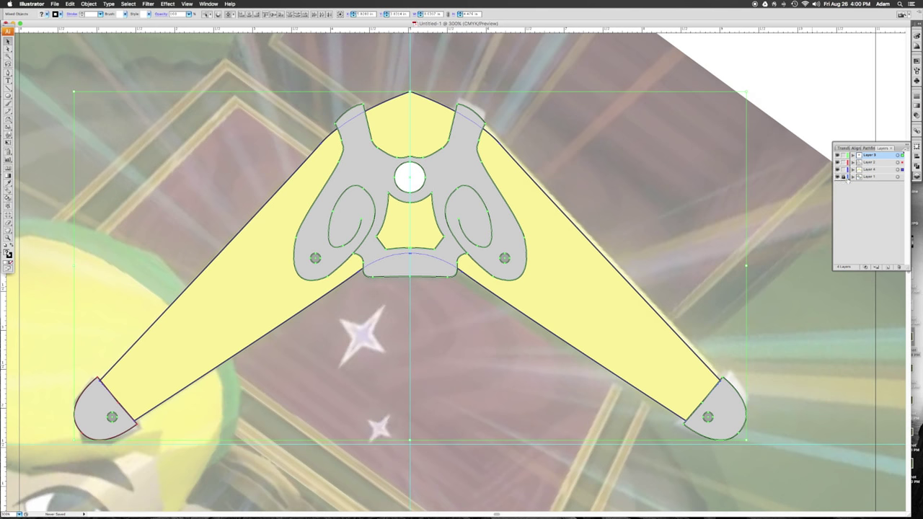
{"action": "key", "text": "shift+super+b"}
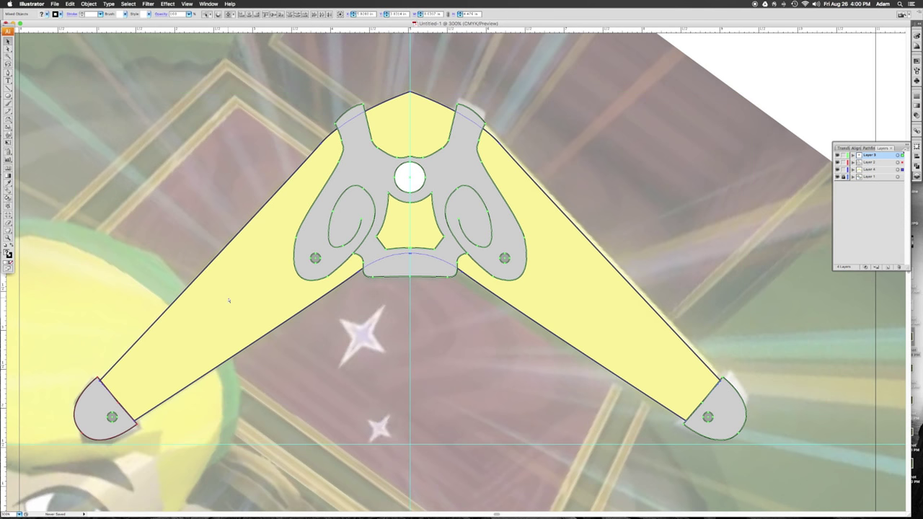
{"action": "key", "text": "super+minus"}
{"action": "key", "text": "super+minus"}
{"action": "key", "text": "super+minus"}
{"action": "key", "text": "super+minus"}
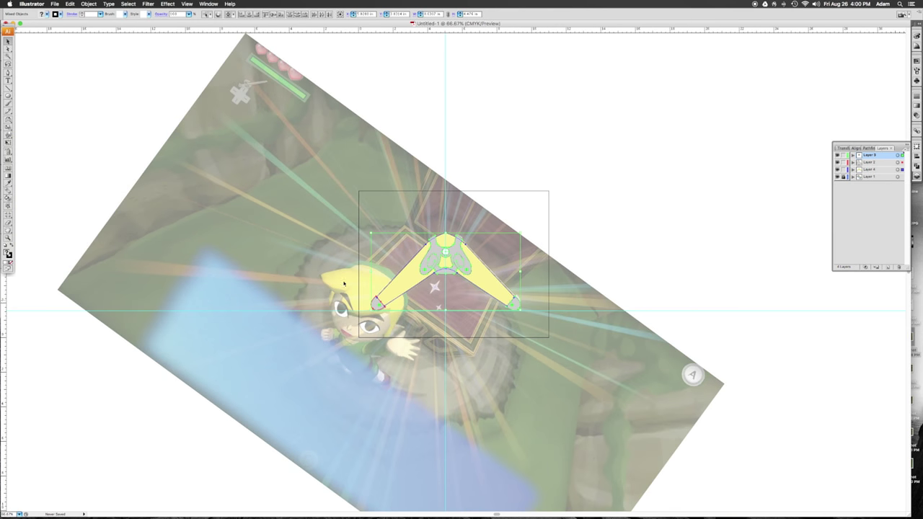
{"action": "left_click_drag", "start_coordinate": [394, 290], "coordinate": [393, 342]}
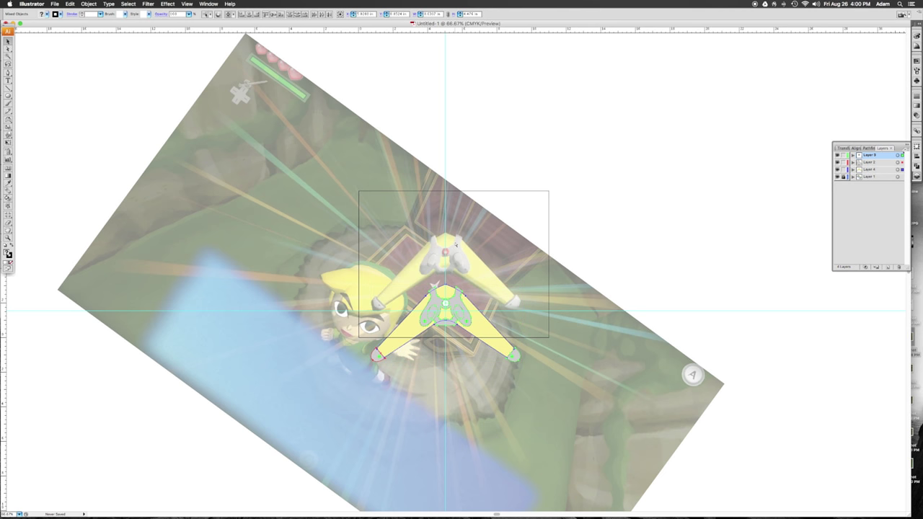
Step: Unlock Layer 1, select the faded screenshot and raise it to full opacity
{"action": "key", "text": "super+equal"}
{"action": "key", "text": "super+equal"}
{"action": "key", "text": "super+equal"}
{"action": "scroll", "coordinate": [455, 245], "scroll_direction": "down", "scroll_amount": 5}
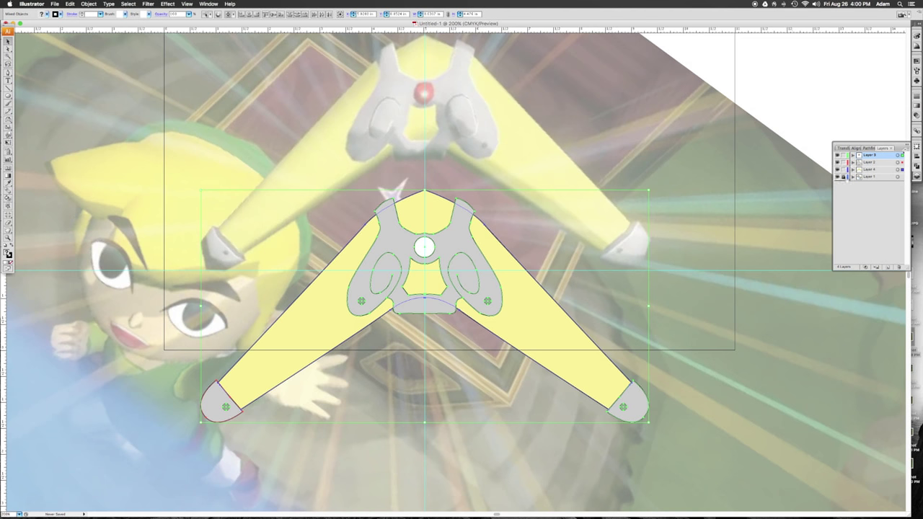
{"action": "left_click", "coordinate": [877, 179]}
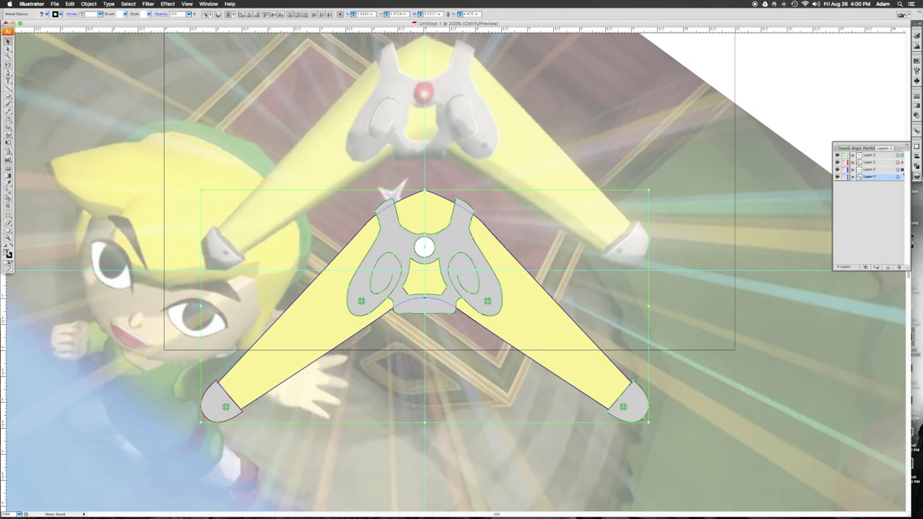
{"action": "left_click", "coordinate": [788, 161]}
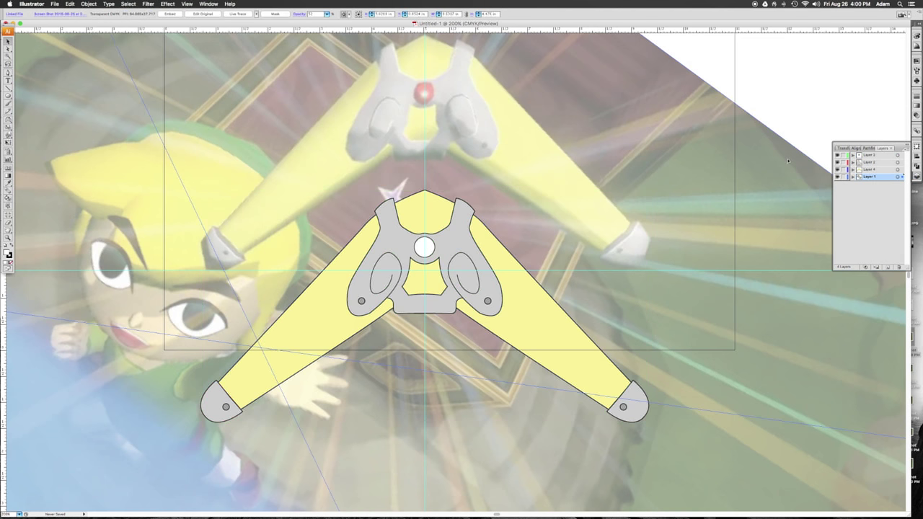
{"action": "left_click", "coordinate": [917, 115]}
{"action": "left_click_drag", "start_coordinate": [899, 107], "coordinate": [913, 113]}
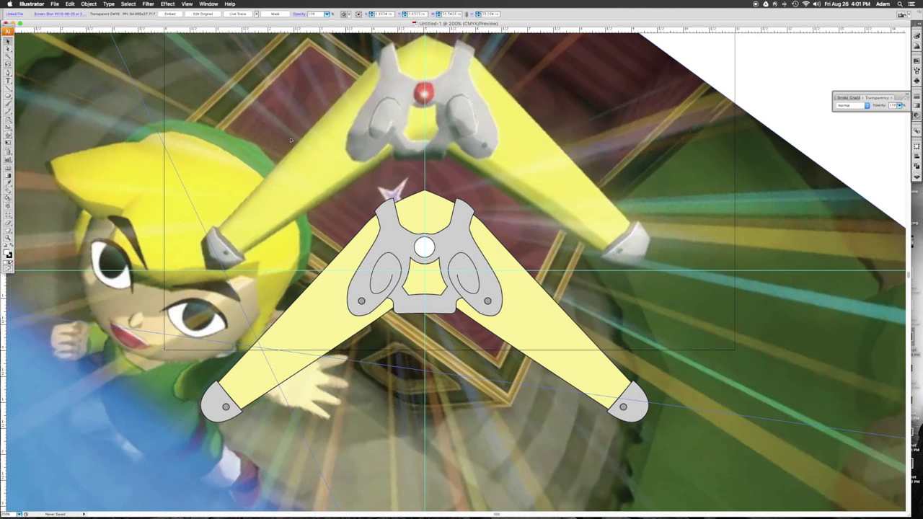
Step: Try to fill the boomerang body with yellow sampled by Eyedropper from the arms in the linked screenshot
{"action": "key", "text": "a"}
{"action": "left_click", "coordinate": [326, 306]}
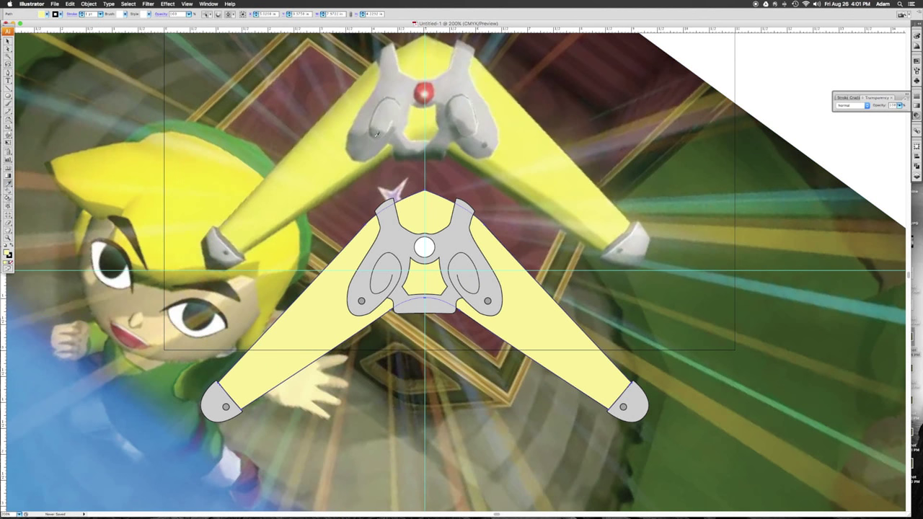
{"action": "left_click", "coordinate": [313, 170]}
{"action": "left_click", "coordinate": [328, 168]}
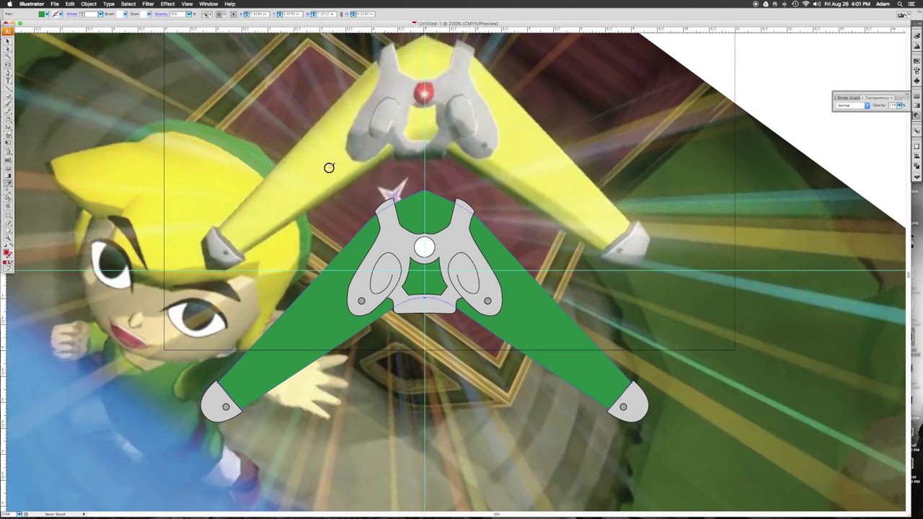
{"action": "left_click", "coordinate": [329, 167]}
{"action": "left_click", "coordinate": [328, 162]}
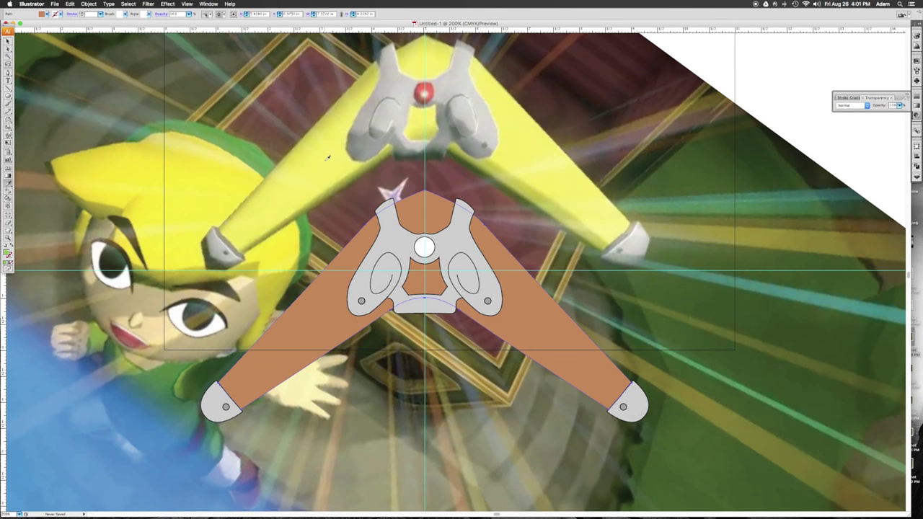
{"action": "left_click", "coordinate": [328, 157]}
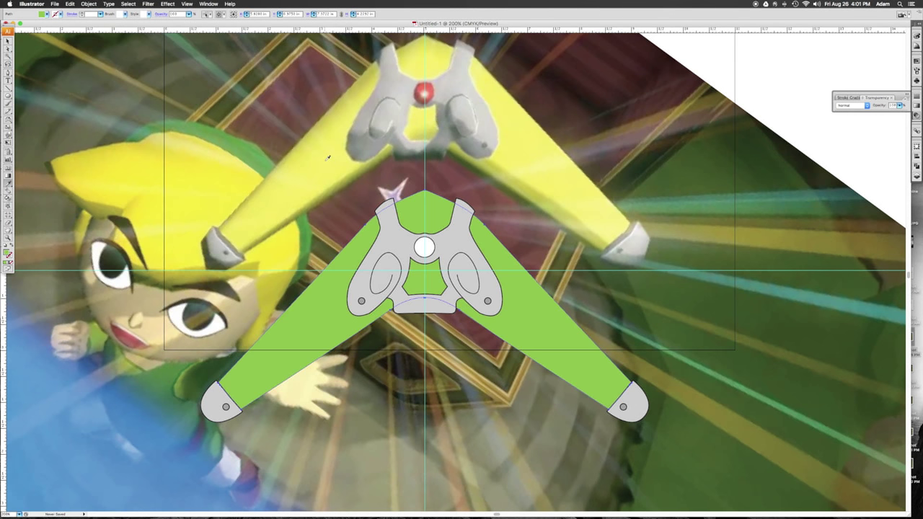
{"action": "left_click", "coordinate": [538, 140]}
{"action": "left_click", "coordinate": [534, 155]}
{"action": "double_click", "coordinate": [9, 185]}
{"action": "left_click", "coordinate": [535, 153]}
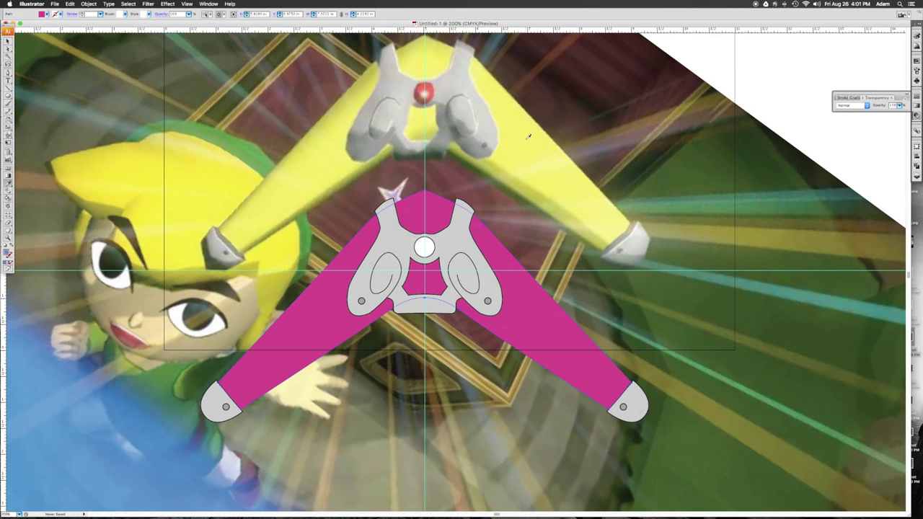
{"action": "left_click", "coordinate": [527, 138]}
{"action": "left_click", "coordinate": [517, 131]}
{"action": "left_click", "coordinate": [531, 155]}
{"action": "left_click", "coordinate": [563, 189]}
{"action": "left_click", "coordinate": [564, 167]}
{"action": "left_click", "coordinate": [562, 177]}
{"action": "left_click", "coordinate": [522, 157]}
{"action": "right_click", "coordinate": [523, 157]}
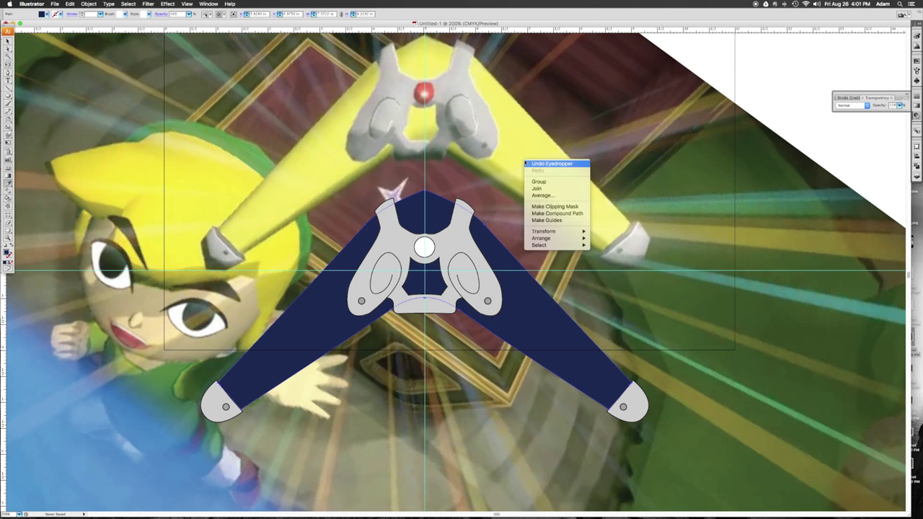
{"action": "left_click", "coordinate": [517, 149]}
{"action": "left_click", "coordinate": [521, 149]}
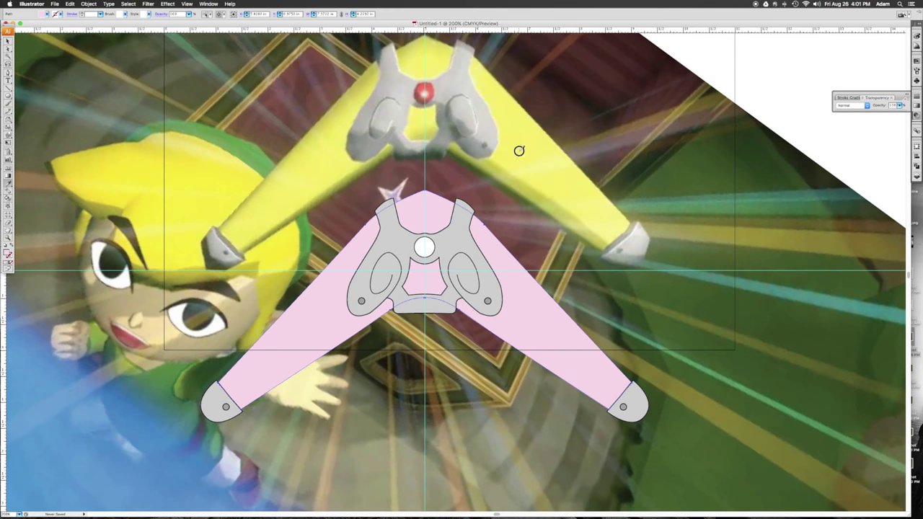
{"action": "left_click", "coordinate": [522, 144]}
{"action": "left_click", "coordinate": [522, 143]}
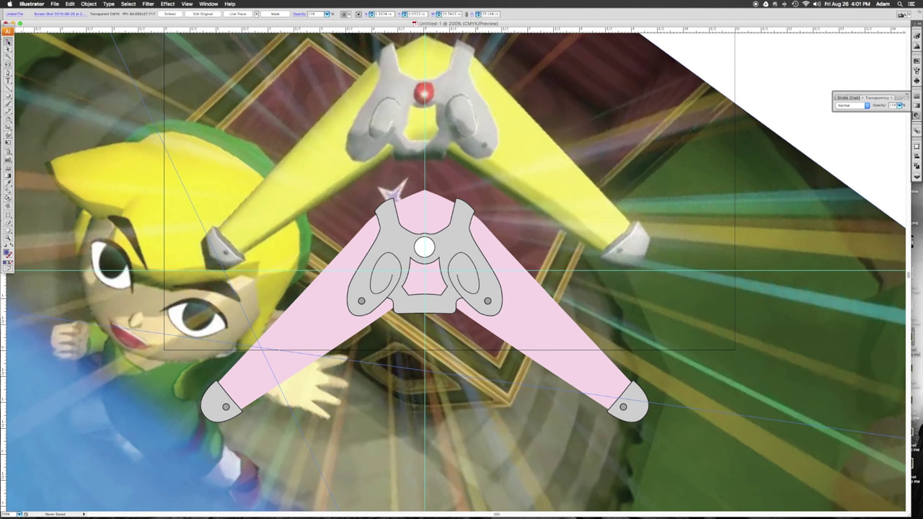
Step: Rasterize the linked screenshot with the CMYK color model at Screen (72 ppi) resolution
{"action": "left_click", "coordinate": [801, 71]}
{"action": "left_click", "coordinate": [517, 167]}
{"action": "left_click", "coordinate": [89, 4]}
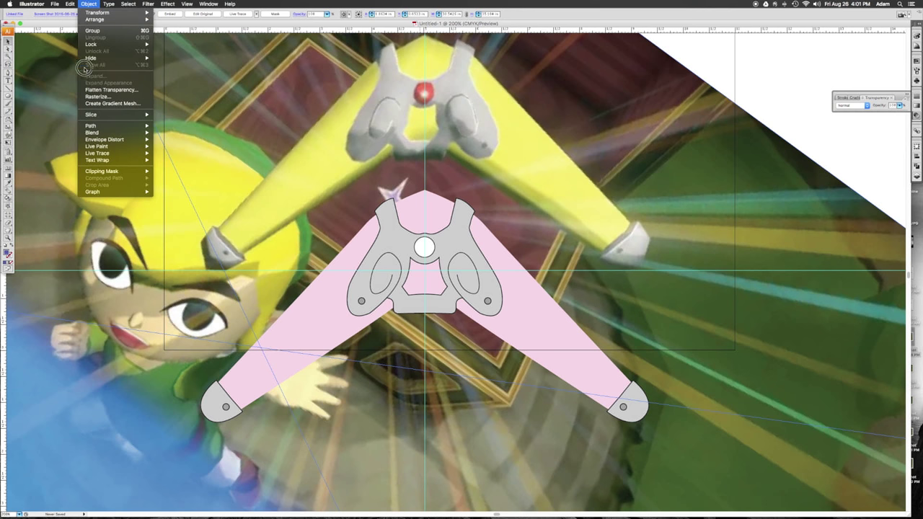
{"action": "left_click", "coordinate": [92, 96]}
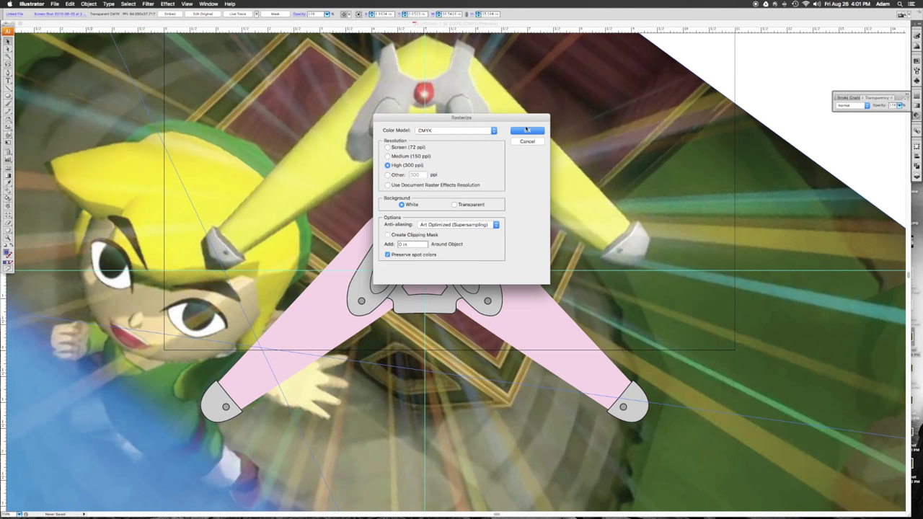
{"action": "left_click", "coordinate": [392, 147]}
{"action": "left_click", "coordinate": [437, 130]}
{"action": "left_click", "coordinate": [427, 129]}
{"action": "left_click", "coordinate": [526, 131]}
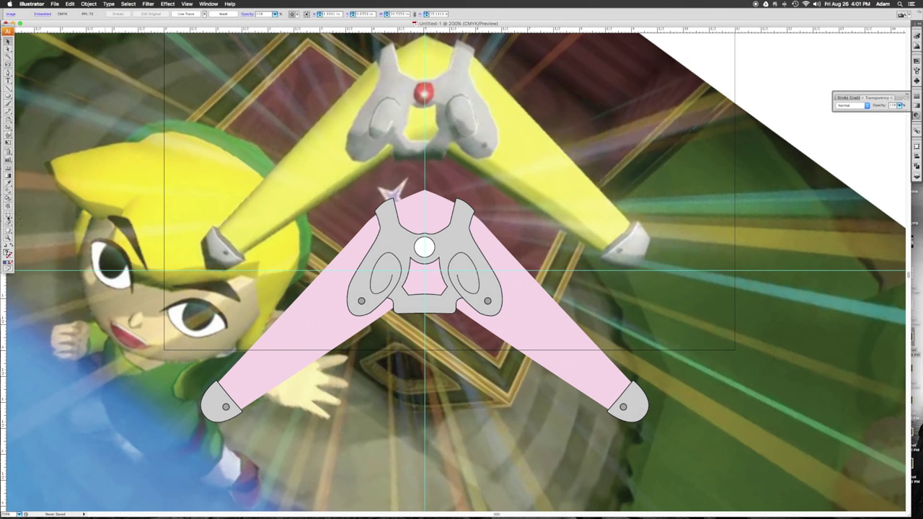
Step: Fill the boomerang body with bright yellow sampled from the right arm in the rasterized screenshot
{"action": "left_click", "coordinate": [8, 184]}
{"action": "key", "text": "a"}
{"action": "left_click", "coordinate": [536, 324]}
{"action": "left_click", "coordinate": [8, 184]}
{"action": "left_click", "coordinate": [539, 152]}
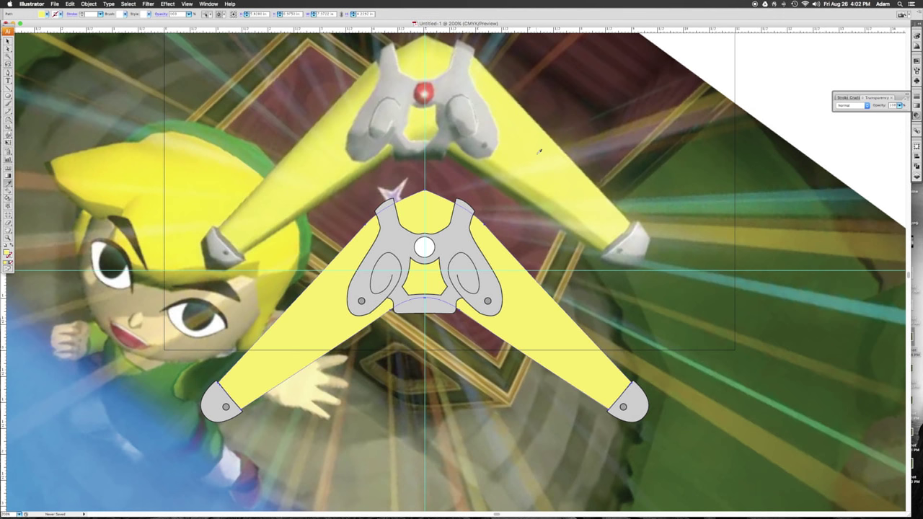
{"action": "left_click", "coordinate": [534, 189]}
{"action": "left_click", "coordinate": [525, 198]}
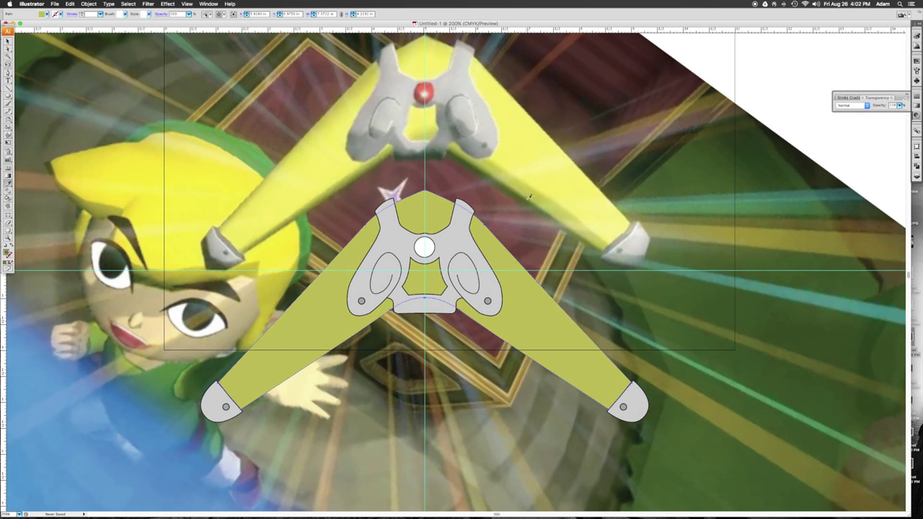
{"action": "left_click", "coordinate": [526, 191]}
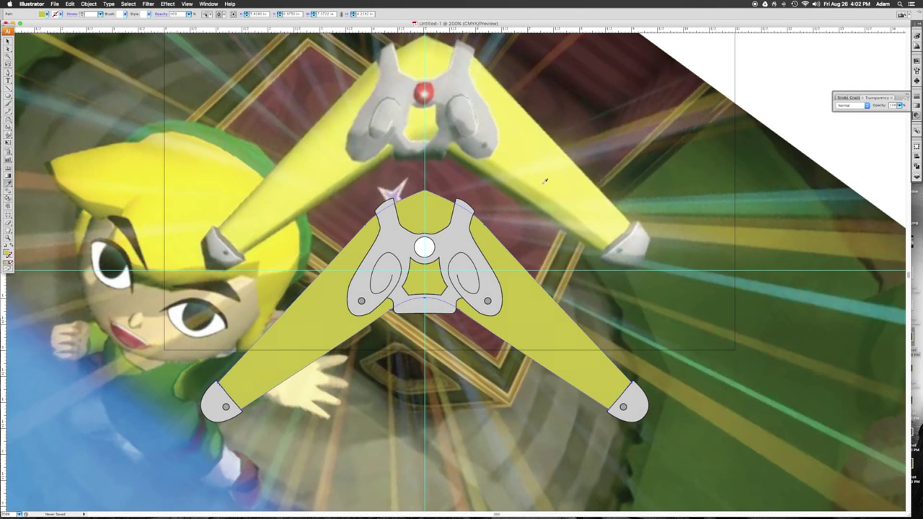
{"action": "left_click", "coordinate": [561, 178]}
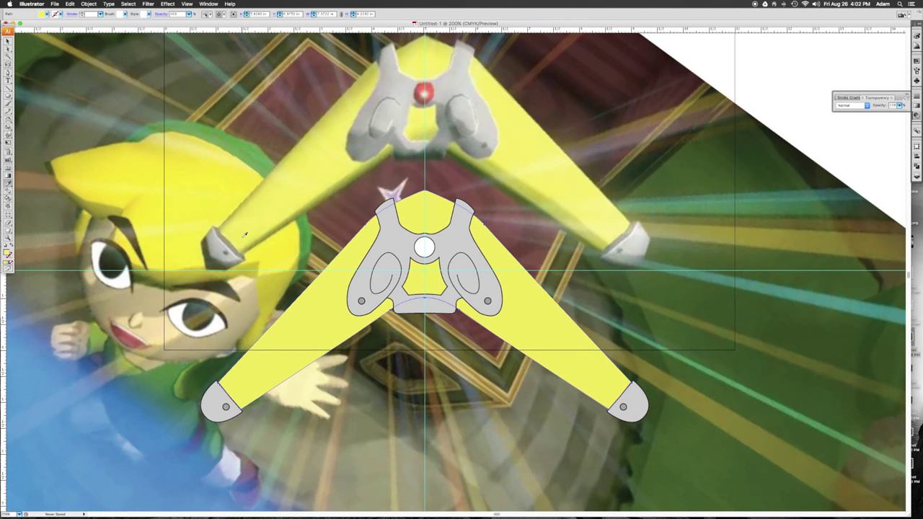
{"action": "left_click", "coordinate": [347, 253]}
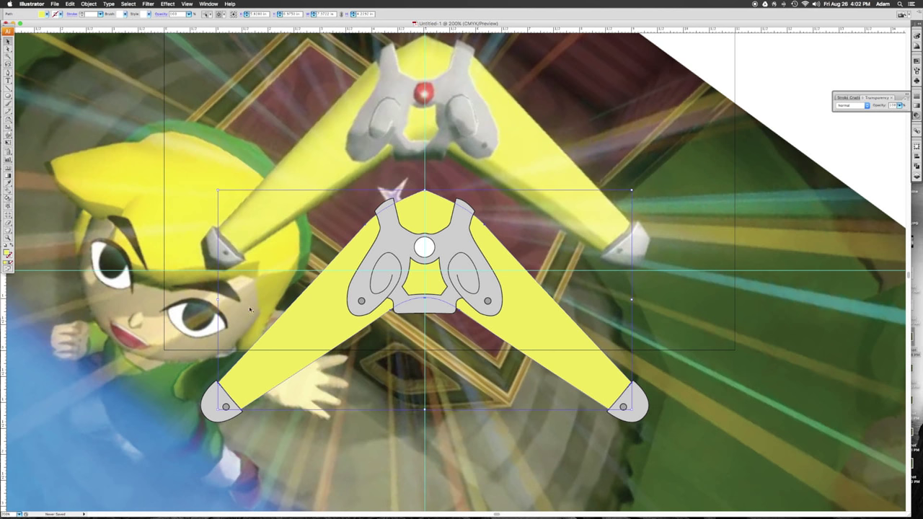
Step: Recolour the left end cap with light grey sampled from the screenshot's boomerang
{"action": "left_click", "coordinate": [217, 403]}
{"action": "left_click", "coordinate": [8, 184]}
{"action": "left_click", "coordinate": [218, 244]}
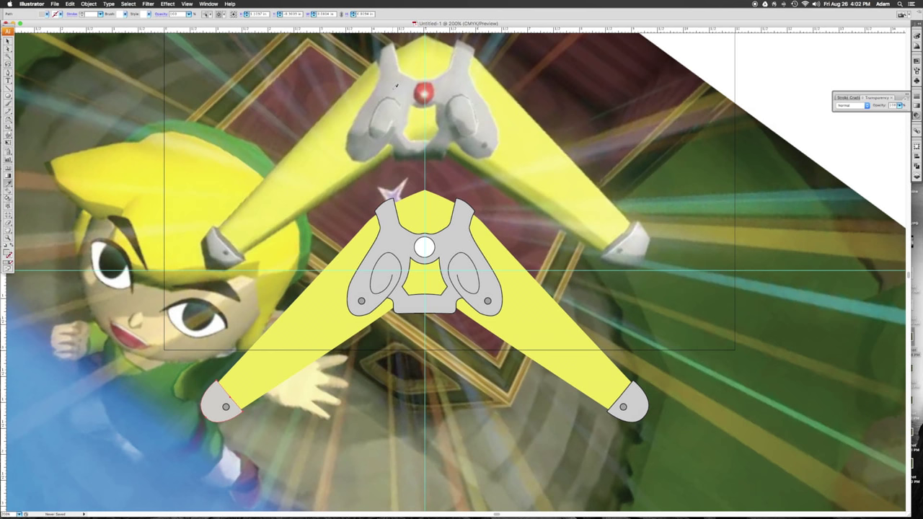
{"action": "left_click", "coordinate": [221, 395]}
Step: Select all four rivets and recolour them with the darker grey sampled from the screenshot's right rivet
{"action": "left_click", "coordinate": [361, 301]}
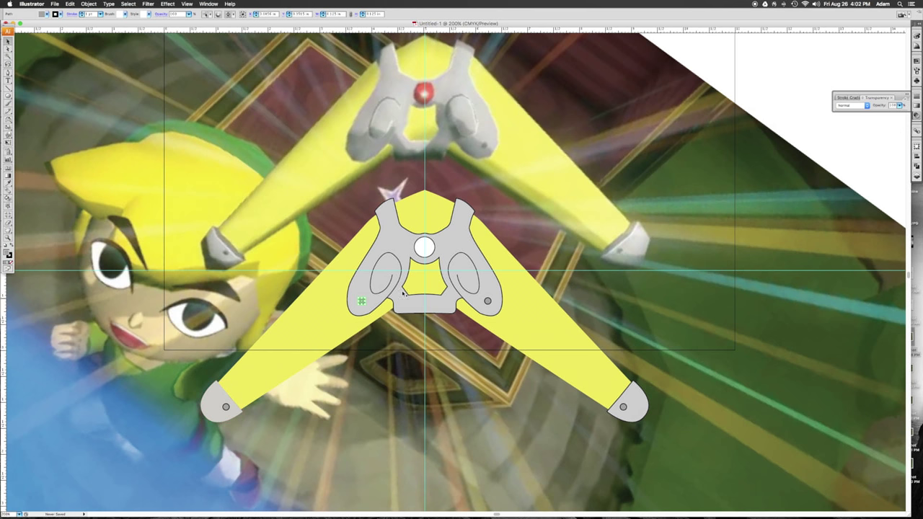
{"action": "left_click", "coordinate": [488, 302], "text": "shift"}
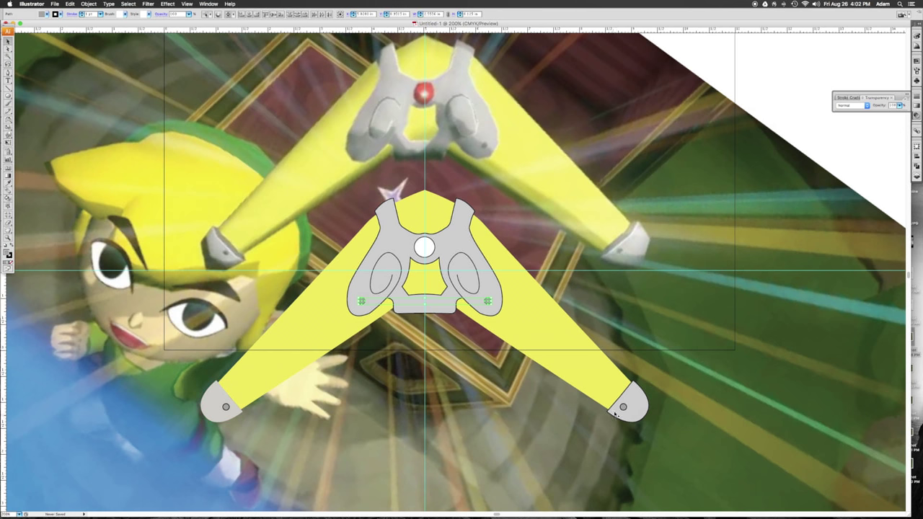
{"action": "left_click", "coordinate": [619, 409], "text": "shift"}
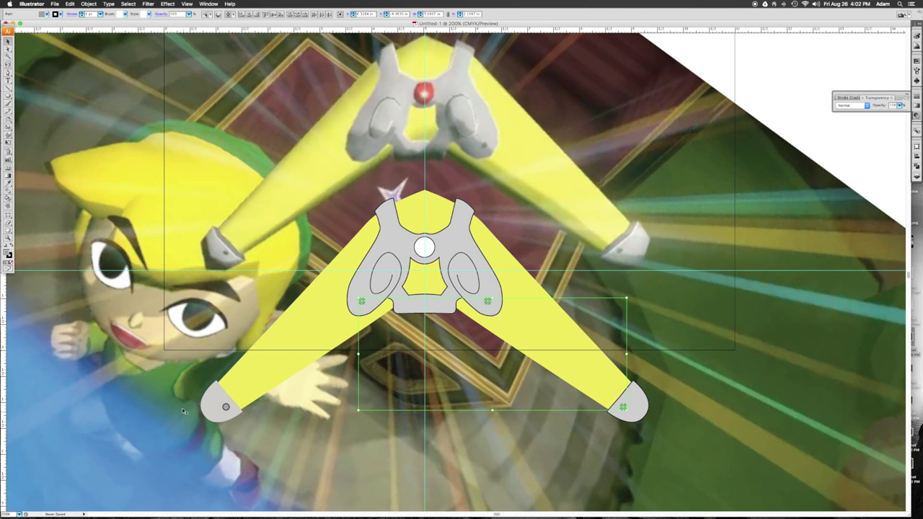
{"action": "left_click", "coordinate": [225, 408], "text": "shift"}
{"action": "left_click", "coordinate": [9, 184]}
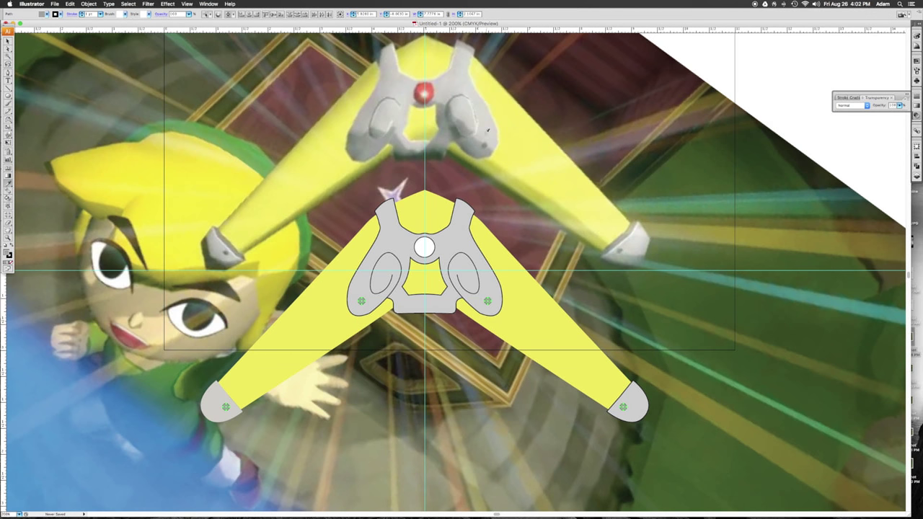
{"action": "left_click", "coordinate": [484, 145]}
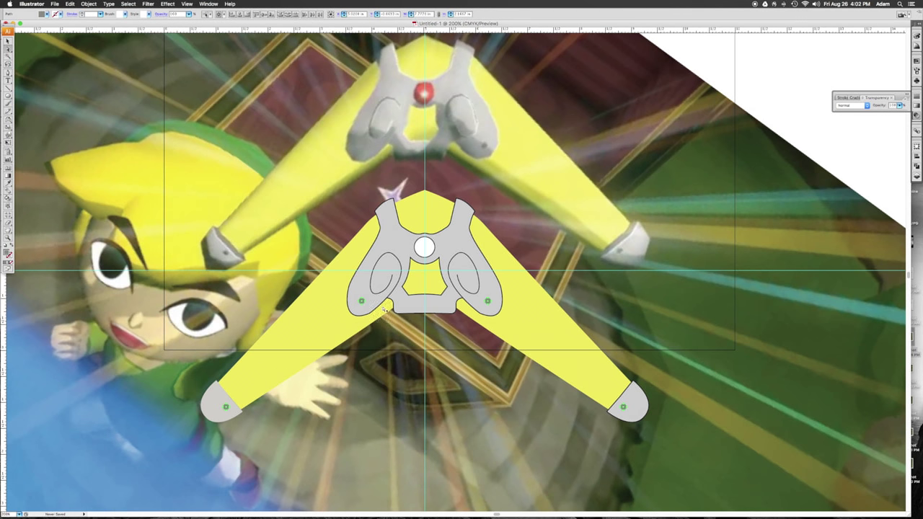
{"action": "left_click", "coordinate": [333, 318]}
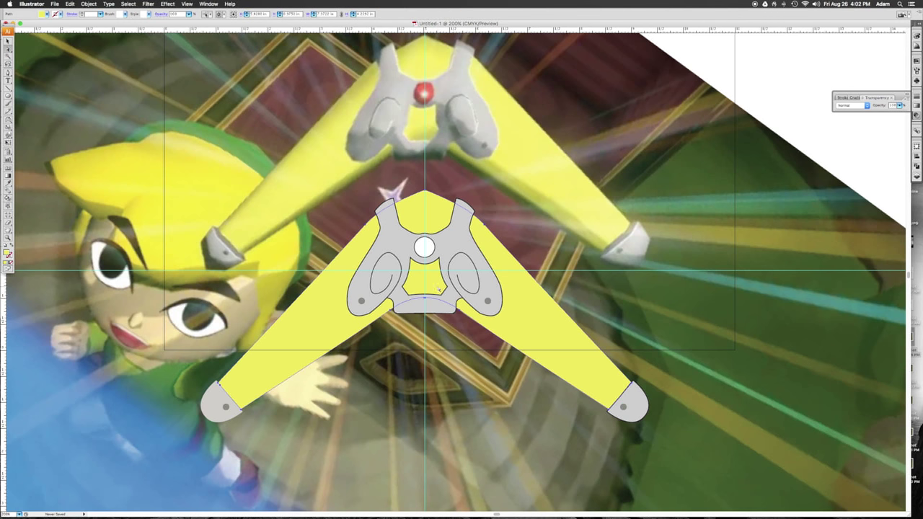
Step: Fill the central gem circle with red sampled from the gem in the screenshot's boomerang
{"action": "left_click", "coordinate": [427, 249]}
{"action": "left_click", "coordinate": [427, 249]}
{"action": "left_click", "coordinate": [9, 183]}
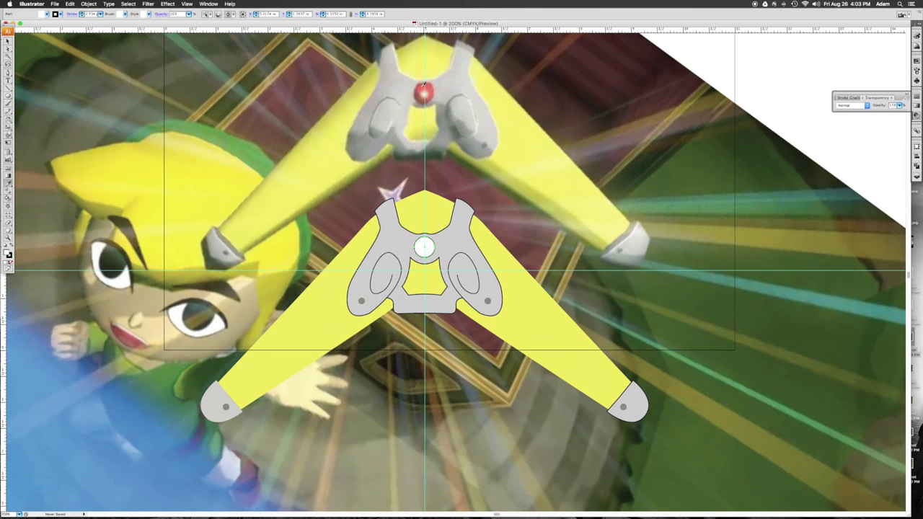
{"action": "left_click", "coordinate": [423, 90]}
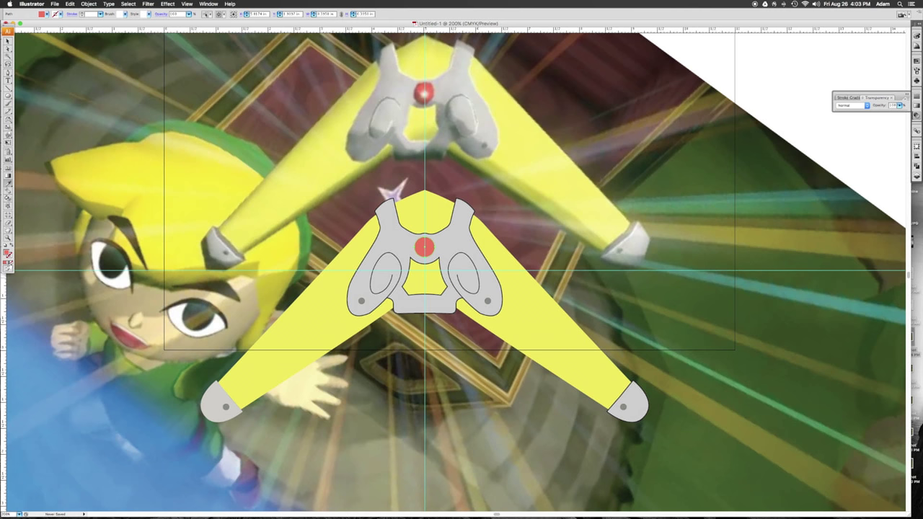
Step: Change the gem's fill to a radial gradient
{"action": "left_click", "coordinate": [9, 264]}
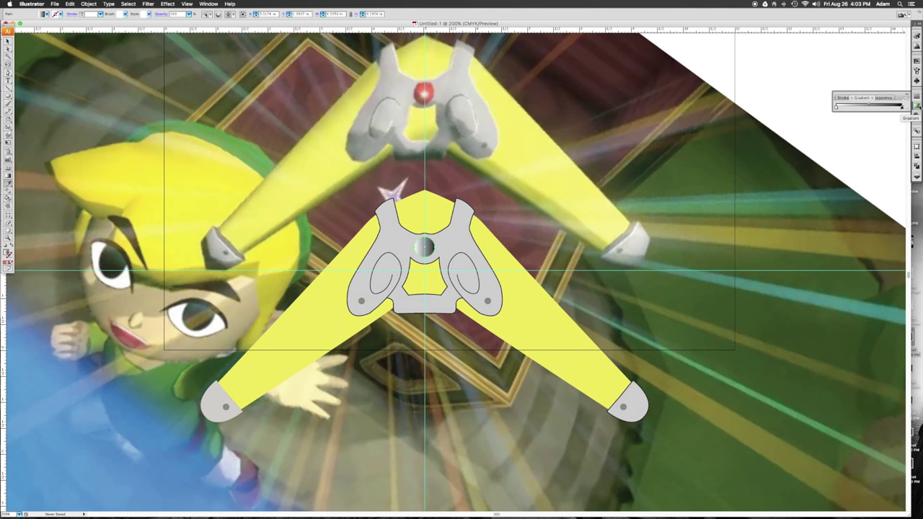
{"action": "left_click", "coordinate": [907, 101]}
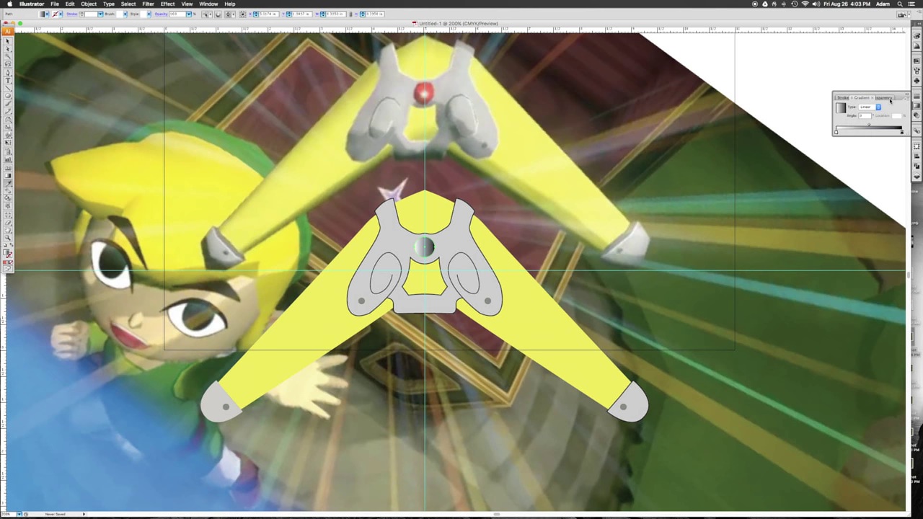
{"action": "left_click", "coordinate": [868, 106]}
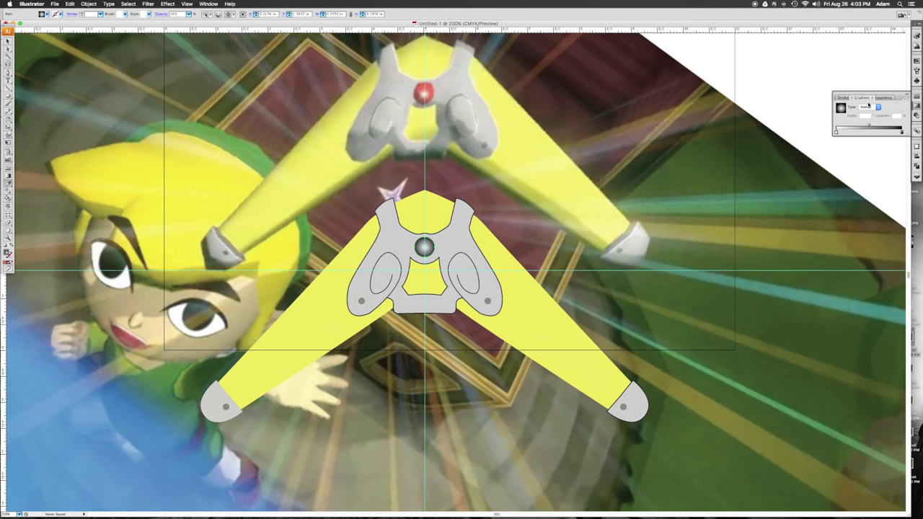
Step: Switch the gradient's black outer stop from grayscale to RGB and set it to full red
{"action": "left_click", "coordinate": [902, 133]}
{"action": "left_click", "coordinate": [904, 38]}
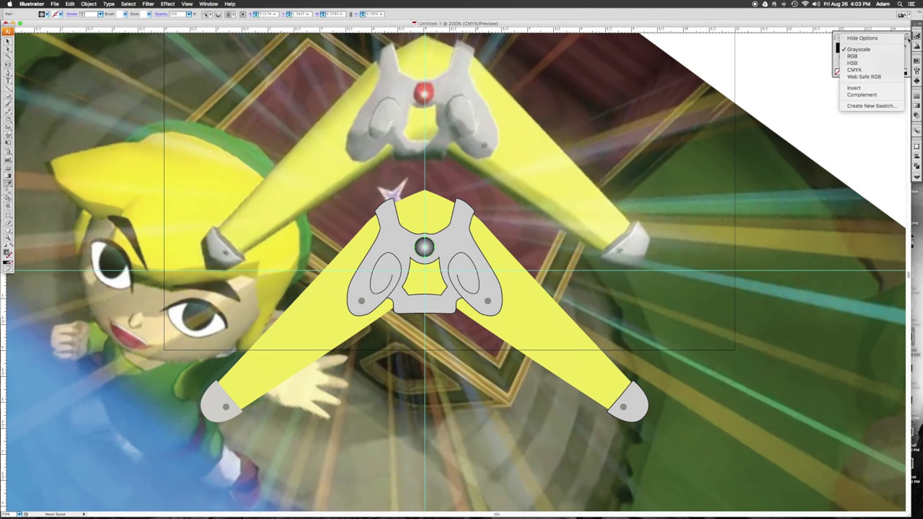
{"action": "left_click", "coordinate": [872, 57]}
{"action": "left_click_drag", "start_coordinate": [855, 48], "coordinate": [909, 47]}
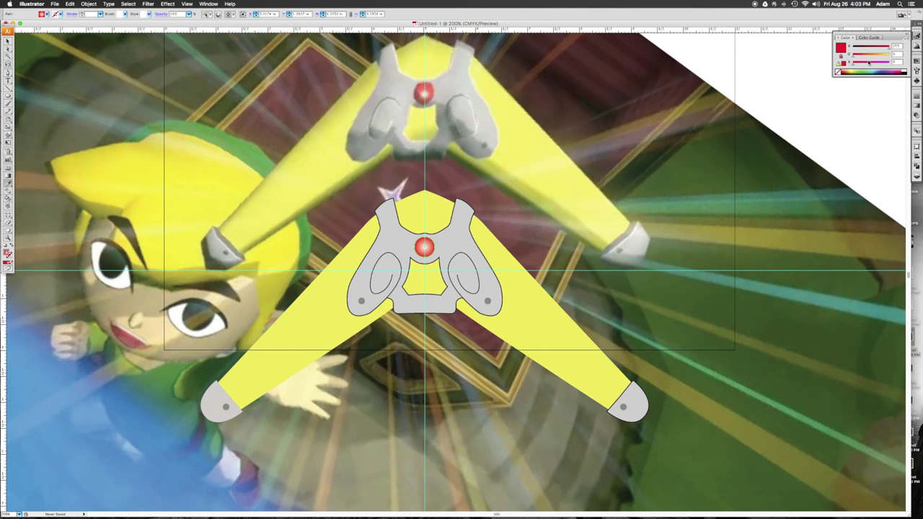
{"action": "key", "text": "x"}
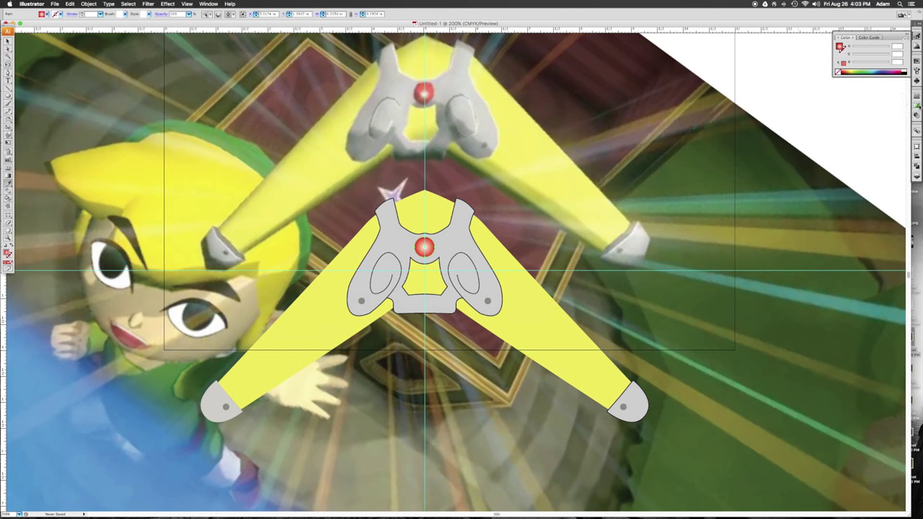
Step: Add a colour stop at about 51% of the gem's gradient and adjust the red end of the ramp
{"action": "left_click", "coordinate": [917, 106]}
{"action": "left_click", "coordinate": [868, 133]}
{"action": "left_click_drag", "start_coordinate": [867, 133], "coordinate": [870, 133]}
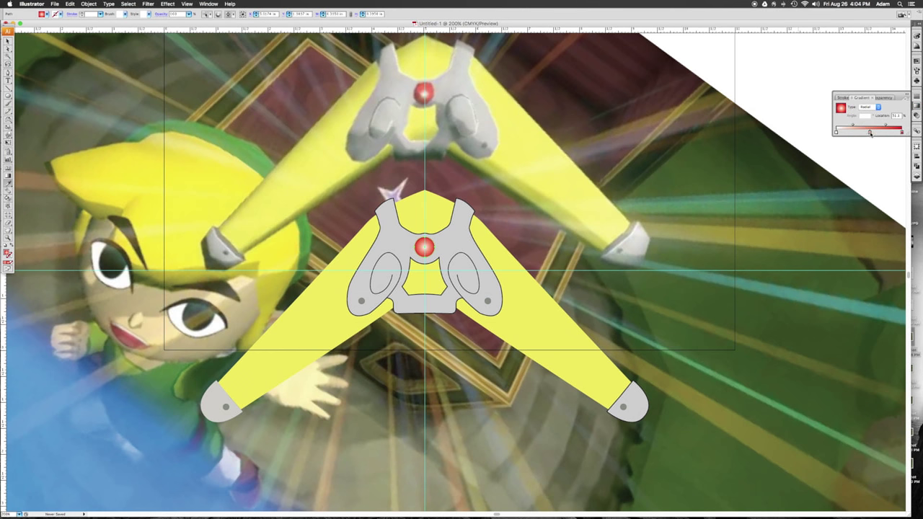
{"action": "left_click", "coordinate": [895, 133]}
{"action": "left_click_drag", "start_coordinate": [895, 132], "coordinate": [902, 132]}
{"action": "left_click", "coordinate": [316, 269]}
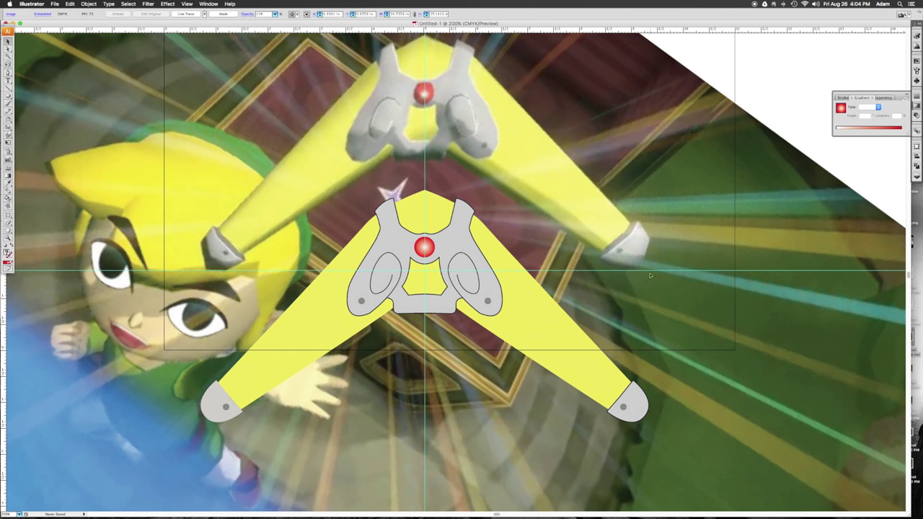
Step: Copy the left end cap's colour onto the right end cap
{"action": "left_click", "coordinate": [641, 399]}
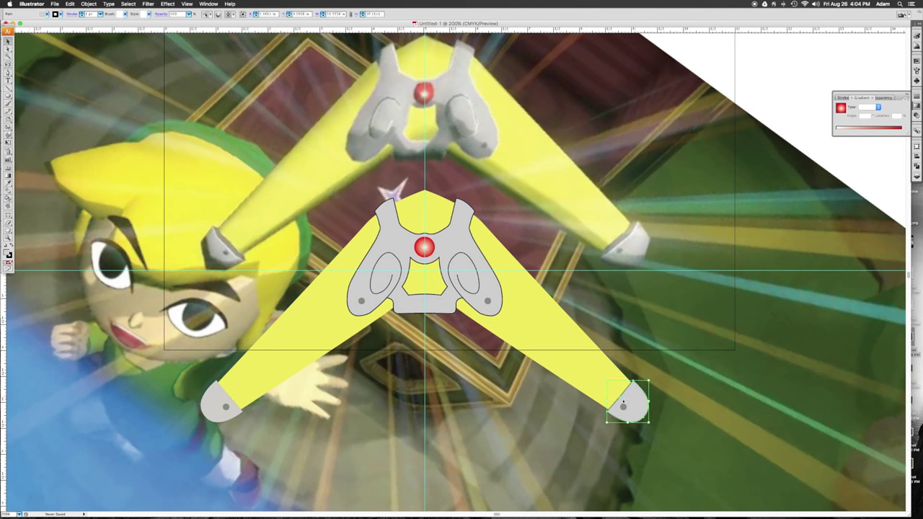
{"action": "left_click", "coordinate": [8, 184]}
{"action": "left_click", "coordinate": [215, 400]}
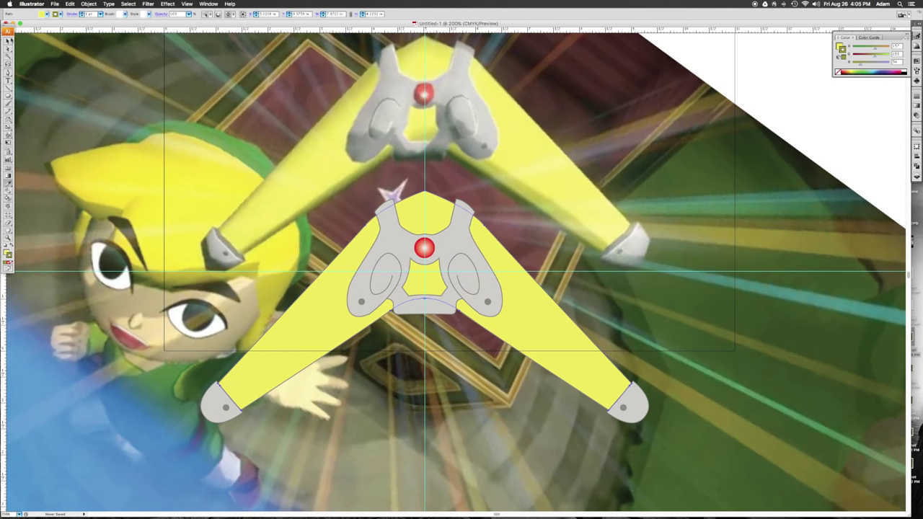
Step: Hide Layer 1 with the reference screenshot, deselect the artwork and hide the guides
{"action": "left_click", "coordinate": [8, 41]}
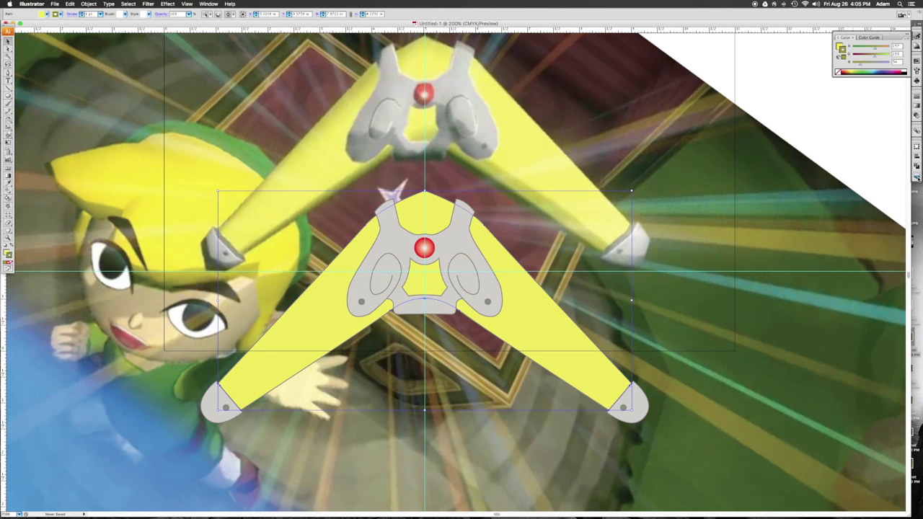
{"action": "left_click", "coordinate": [917, 177]}
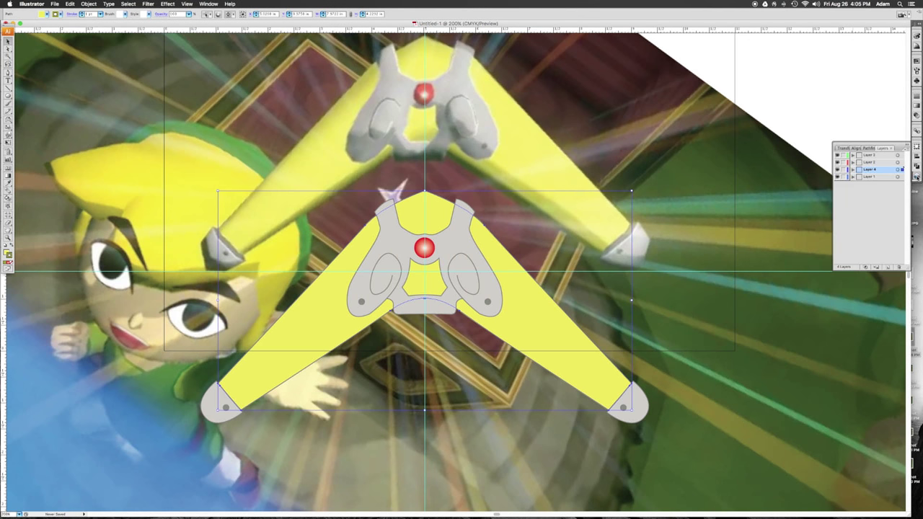
{"action": "left_click", "coordinate": [837, 177]}
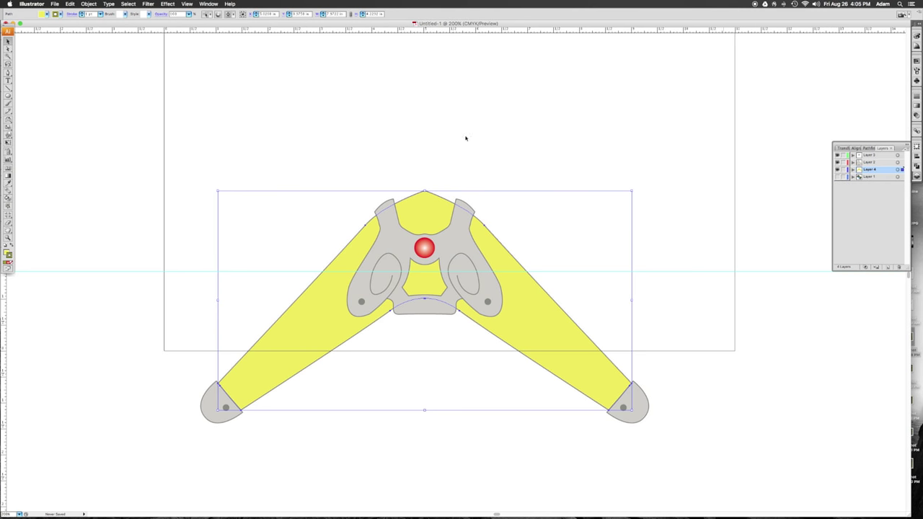
{"action": "left_click", "coordinate": [90, 132]}
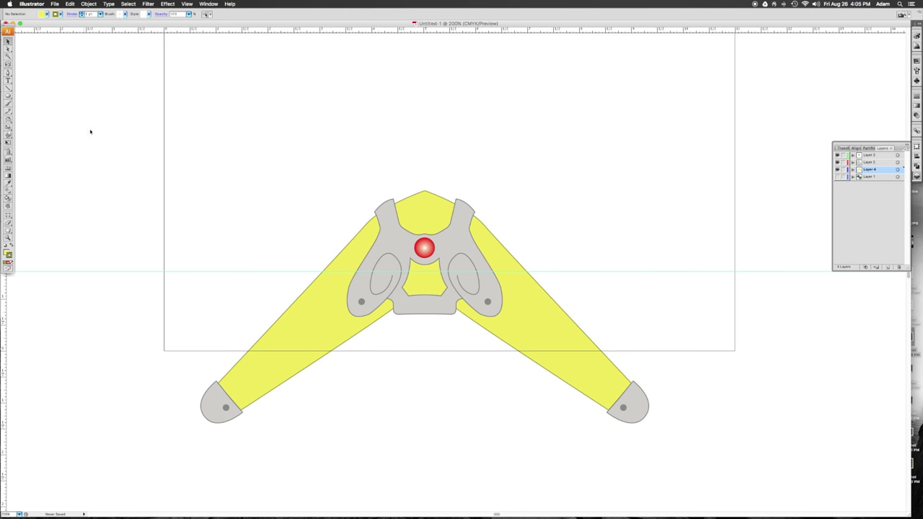
{"action": "key", "text": "super+semicolon"}
Step: Move the complete boomerang artwork up to the middle of the artboard
{"action": "scroll", "coordinate": [225, 185], "scroll_direction": "up", "scroll_amount": 5}
{"action": "scroll", "coordinate": [225, 184], "scroll_direction": "right", "scroll_amount": 2}
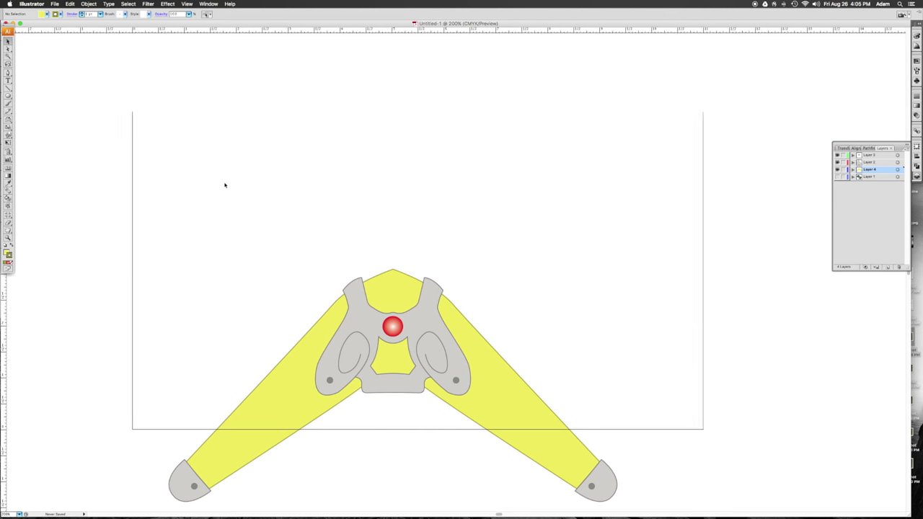
{"action": "key", "text": "super+a"}
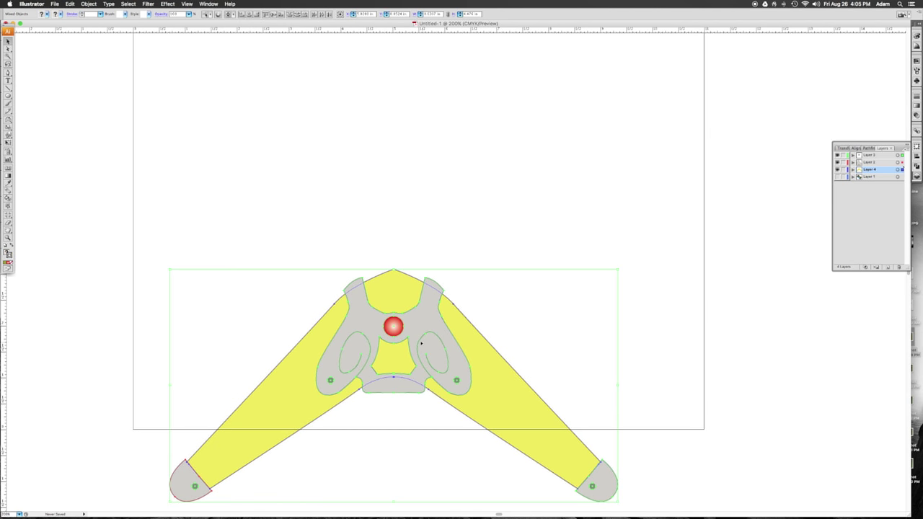
{"action": "left_click_drag", "start_coordinate": [402, 334], "coordinate": [432, 153]}
{"action": "scroll", "coordinate": [599, 116], "scroll_direction": "up", "scroll_amount": 1}
{"action": "scroll", "coordinate": [599, 117], "scroll_direction": "up", "scroll_amount": 5}
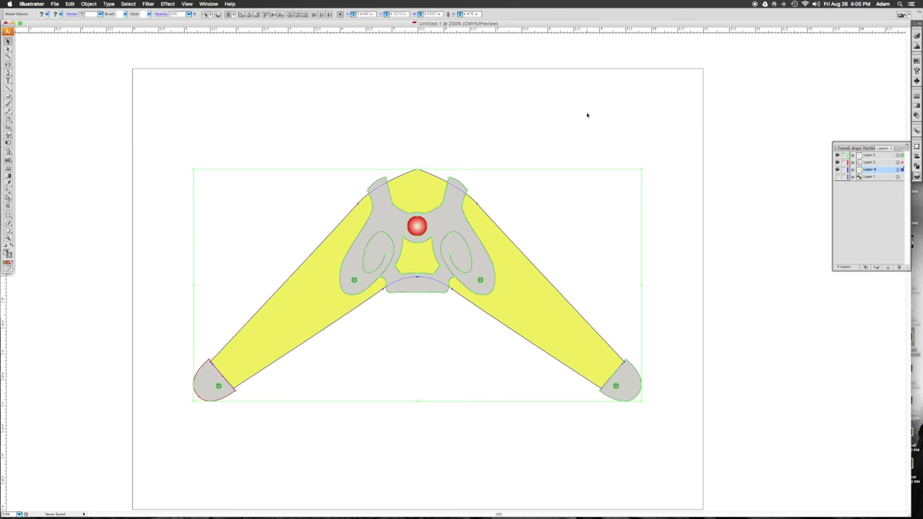
{"action": "left_click", "coordinate": [586, 116]}
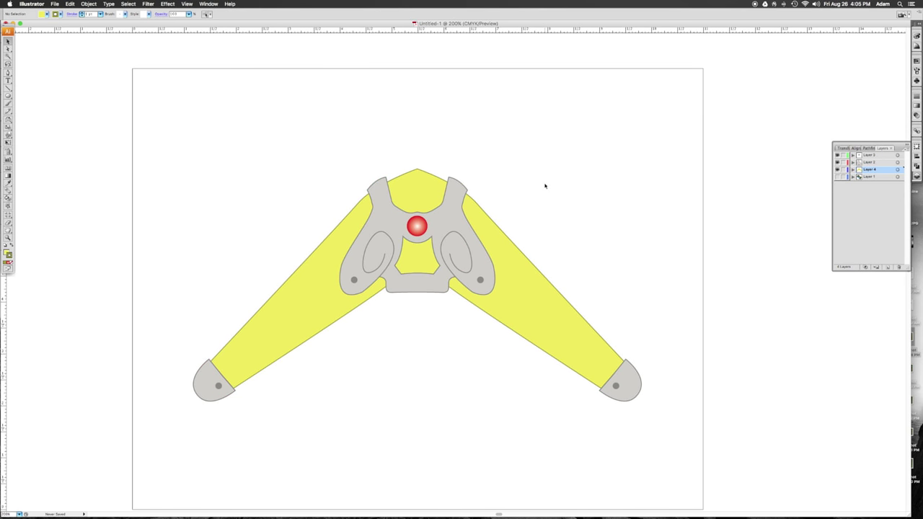
Step: Try a 6 pt stroke on the yellow boomerang body
{"action": "left_click", "coordinate": [303, 284]}
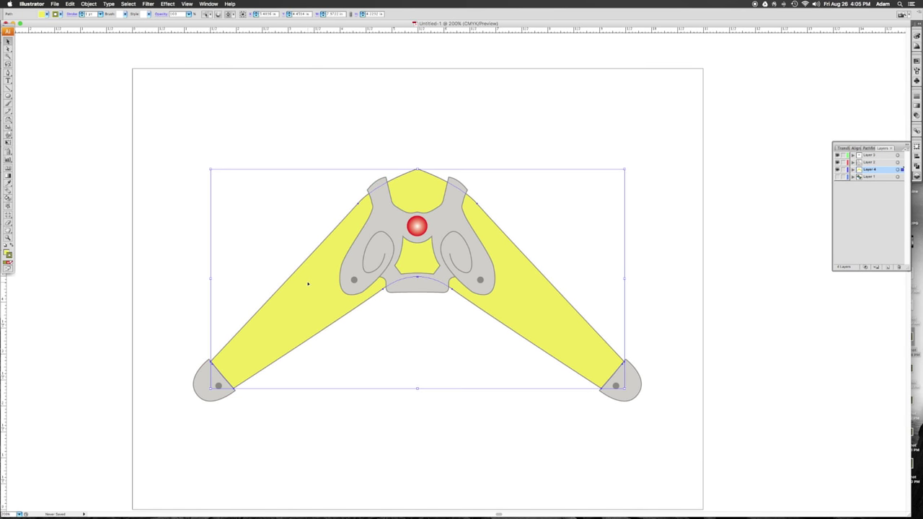
{"action": "left_click", "coordinate": [80, 13]}
{"action": "left_click", "coordinate": [81, 13]}
{"action": "left_click", "coordinate": [81, 13]}
{"action": "left_click", "coordinate": [81, 13]}
{"action": "left_click", "coordinate": [125, 103]}
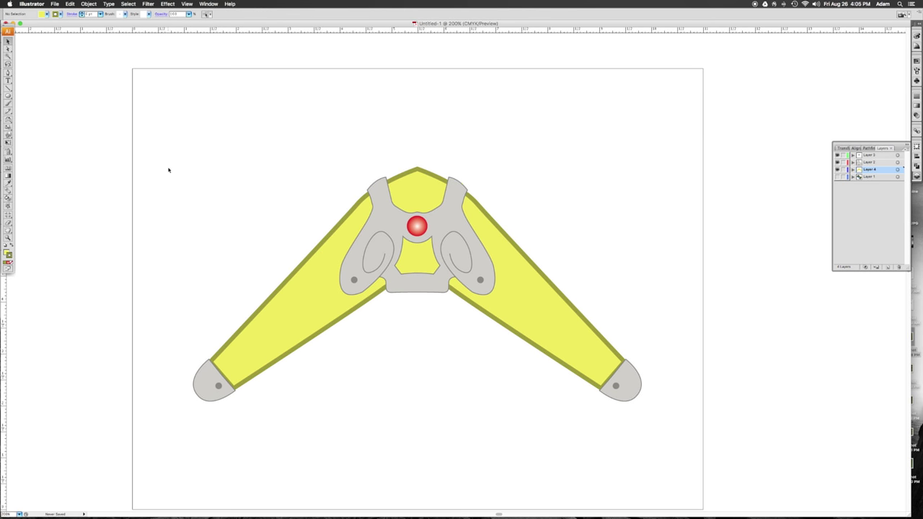
{"action": "scroll", "coordinate": [170, 174], "scroll_direction": "right", "scroll_amount": 1}
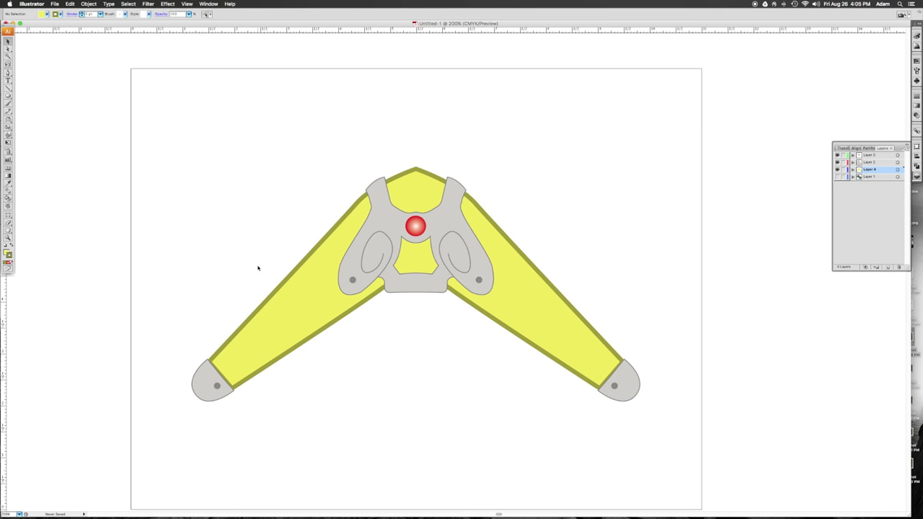
Step: Reduce the yellow body's stroke weight to 2 pt
{"action": "left_click", "coordinate": [100, 15]}
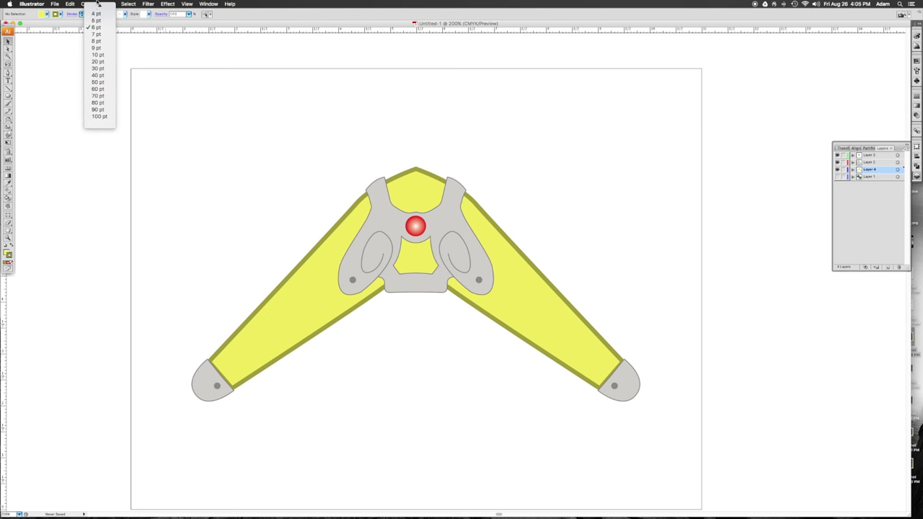
{"action": "left_click", "coordinate": [97, 24]}
{"action": "left_click", "coordinate": [320, 288]}
{"action": "left_click", "coordinate": [100, 15]}
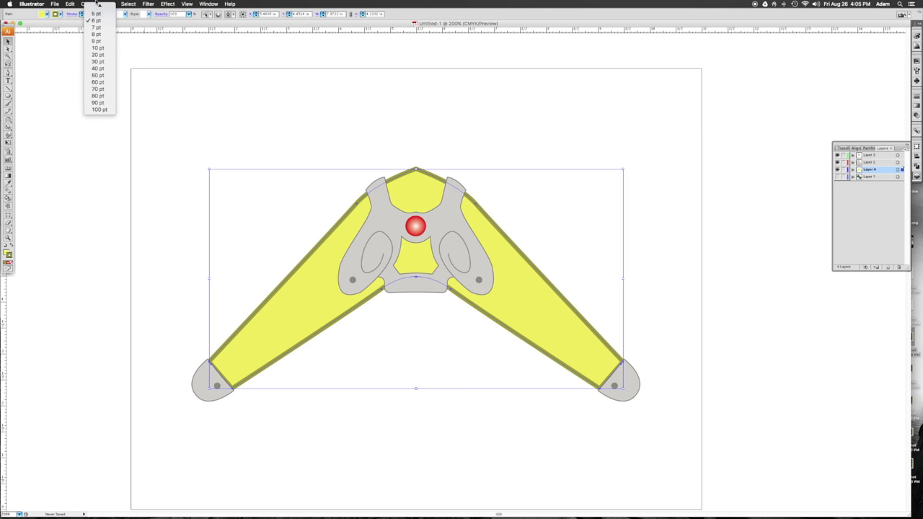
{"action": "left_click", "coordinate": [96, 13]}
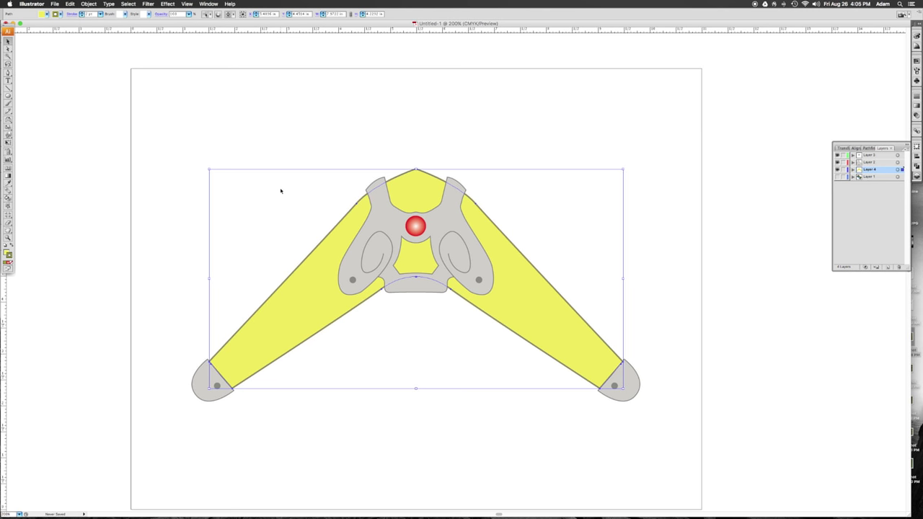
{"action": "left_click", "coordinate": [299, 151]}
Step: Select both end caps and set their stroke weight to 2 pt
{"action": "left_click", "coordinate": [202, 389]}
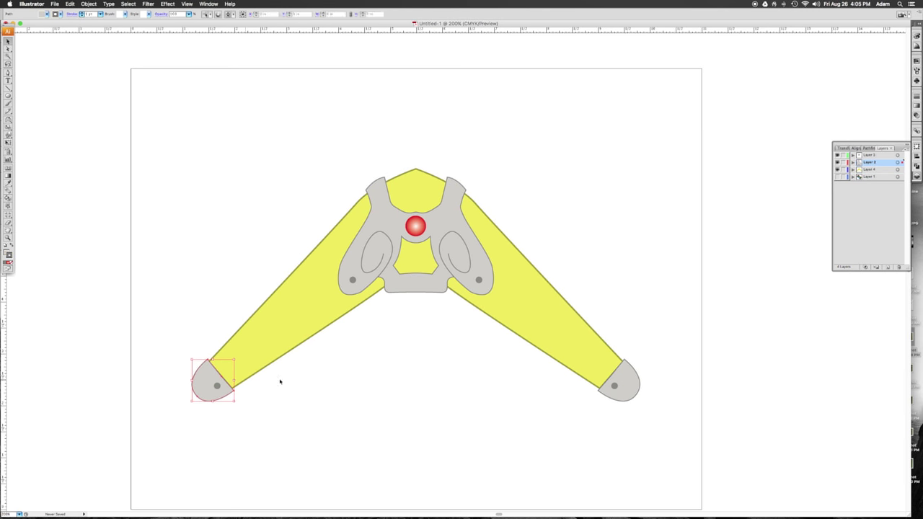
{"action": "left_click", "coordinate": [621, 382], "text": "shift"}
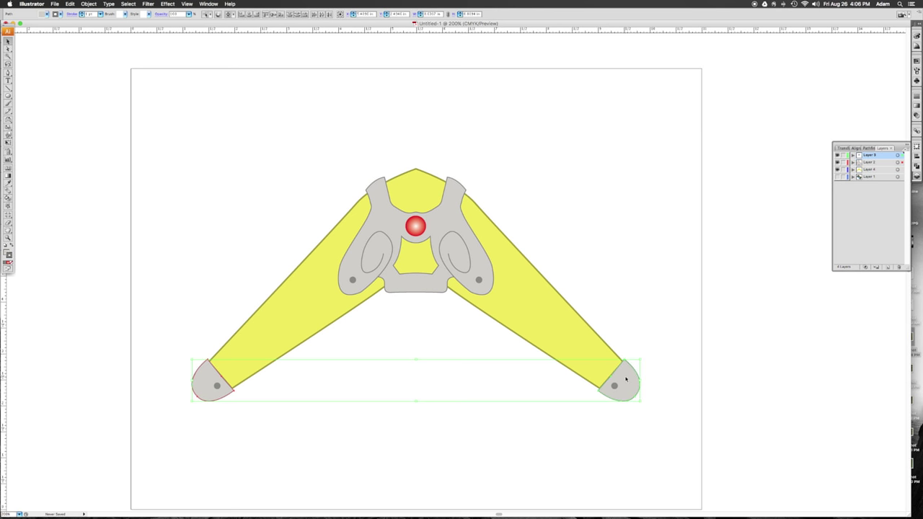
{"action": "left_click", "coordinate": [101, 13]}
{"action": "left_click", "coordinate": [100, 23]}
{"action": "left_click", "coordinate": [204, 204]}
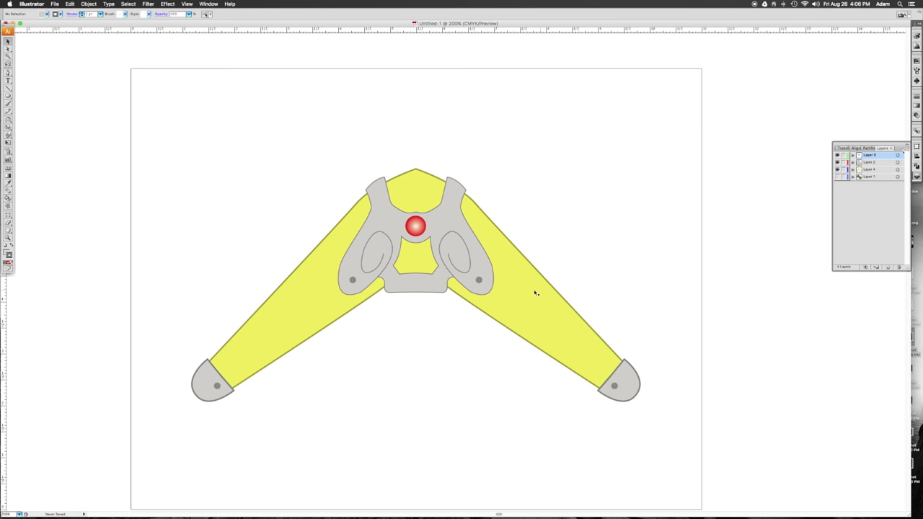
Step: Set the stroke weight of the body and both end caps to 1 pt
{"action": "left_click", "coordinate": [566, 347]}
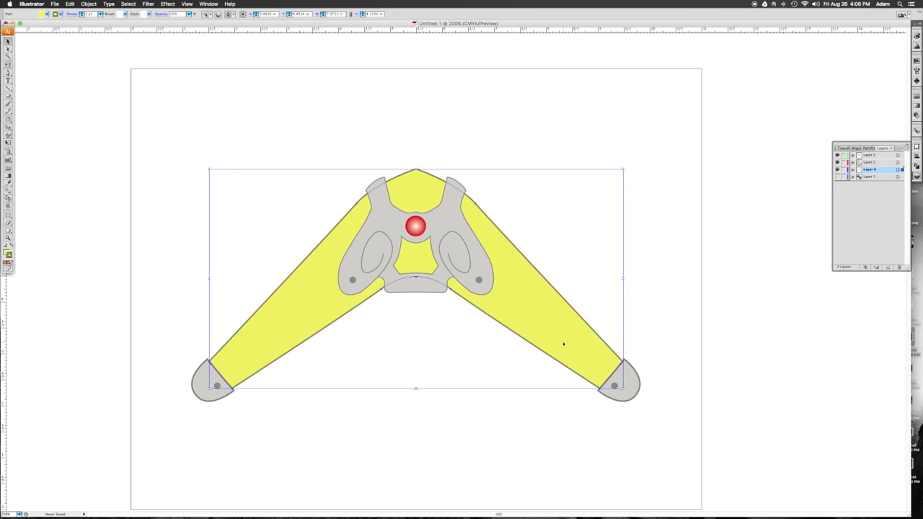
{"action": "left_click", "coordinate": [198, 387], "text": "shift"}
{"action": "left_click", "coordinate": [632, 379], "text": "shift"}
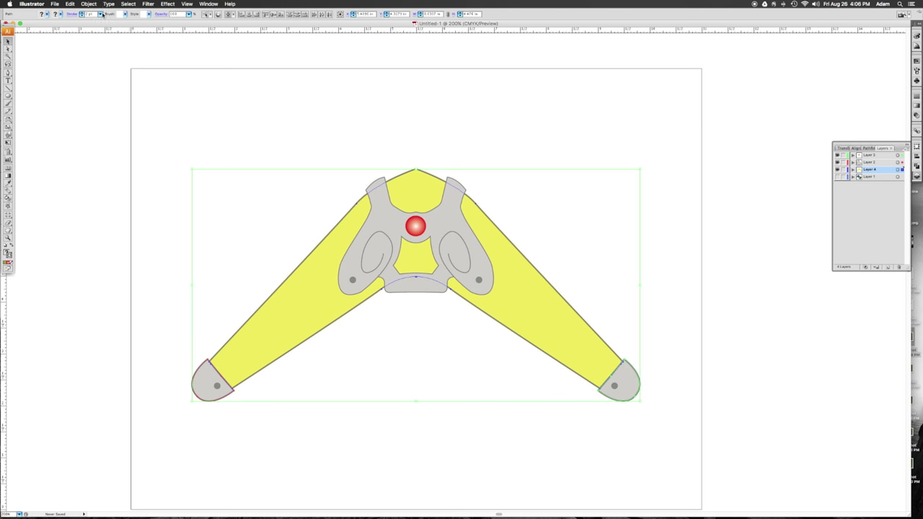
{"action": "left_click", "coordinate": [102, 15]}
{"action": "left_click", "coordinate": [100, 8]}
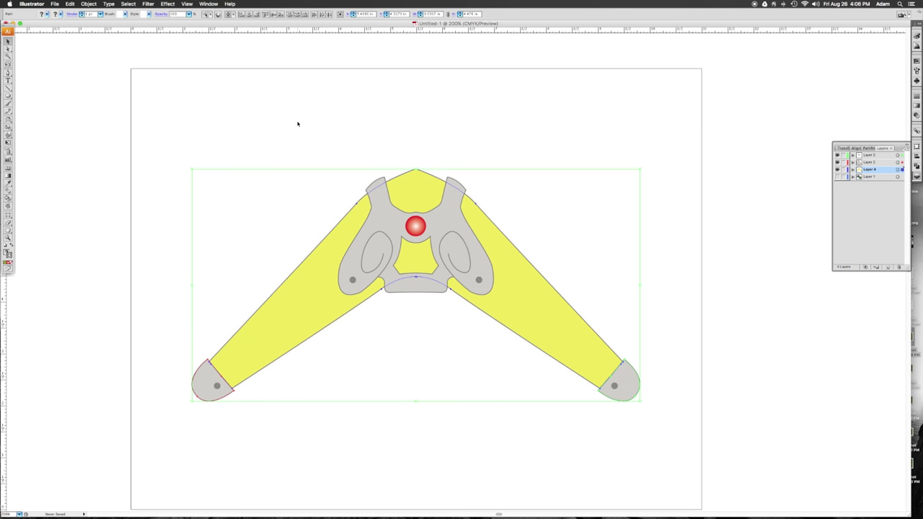
{"action": "left_click", "coordinate": [298, 123]}
Step: Switch to Finder and bring the photo of the orange boomerang into the Illustrator document beside the artwork
{"action": "key", "text": "super+minus"}
{"action": "key", "text": "super+minus"}
{"action": "scroll", "coordinate": [298, 123], "scroll_direction": "right", "scroll_amount": 5}
{"action": "left_click", "coordinate": [922, 209]}
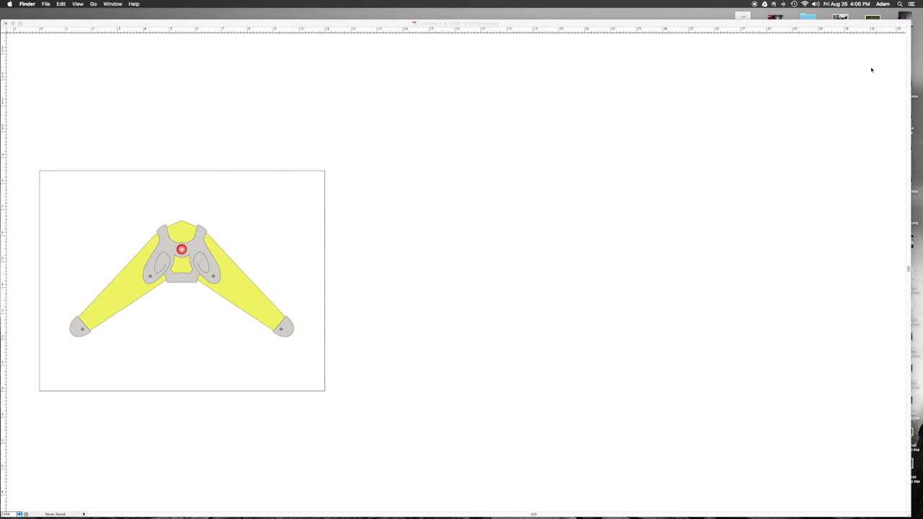
{"action": "left_click_drag", "start_coordinate": [846, 25], "coordinate": [801, 25]}
{"action": "left_click_drag", "start_coordinate": [905, 209], "coordinate": [449, 238]}
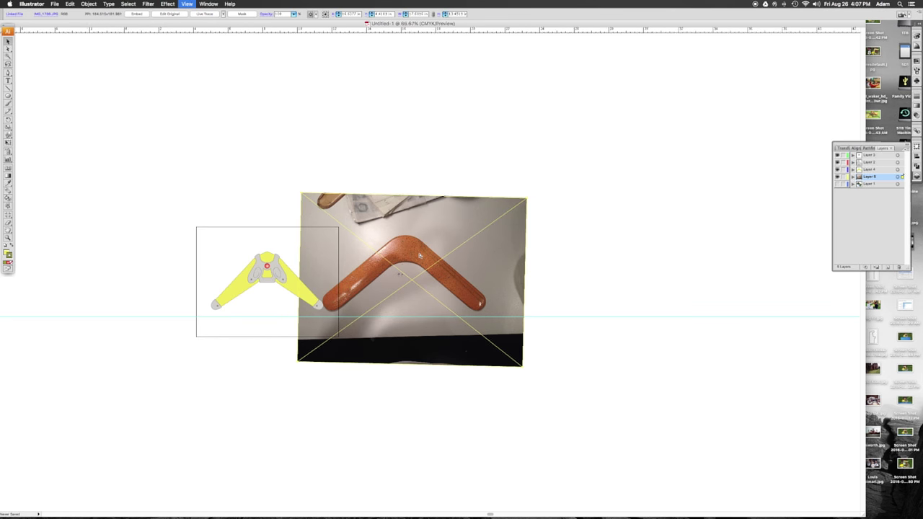
{"action": "key", "text": "super+equal"}
{"action": "key", "text": "super+equal"}
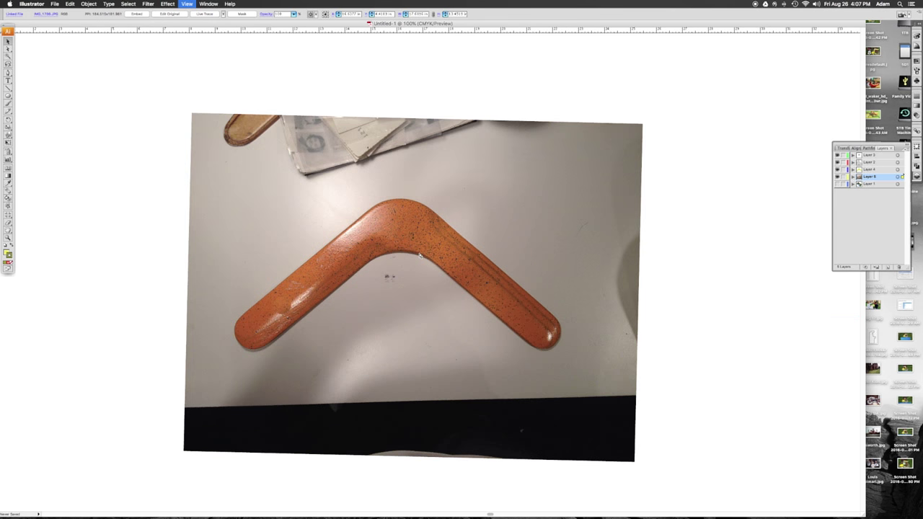
Step: Scale the boomerang photo and vector artwork down together, shift them slightly, and lock the photo's layer
{"action": "scroll", "coordinate": [366, 288], "scroll_direction": "left", "scroll_amount": 8}
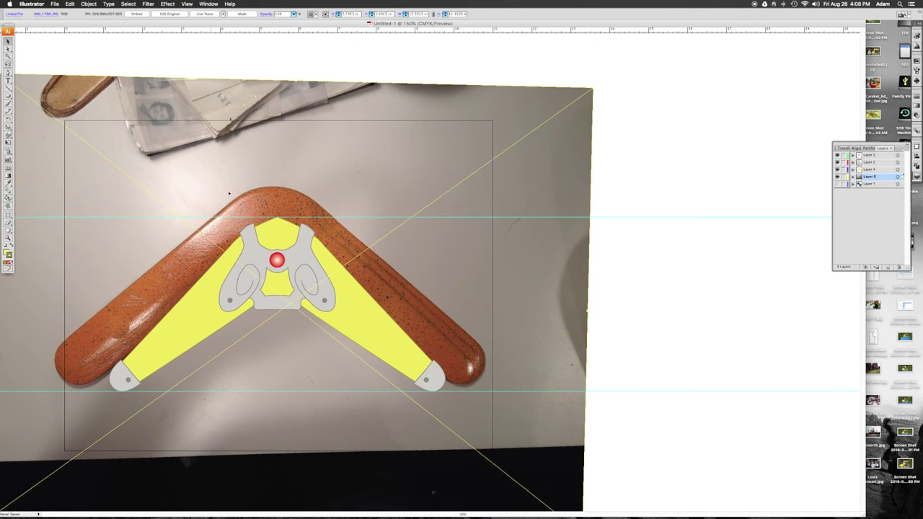
{"action": "scroll", "coordinate": [230, 194], "scroll_direction": "left", "scroll_amount": 10}
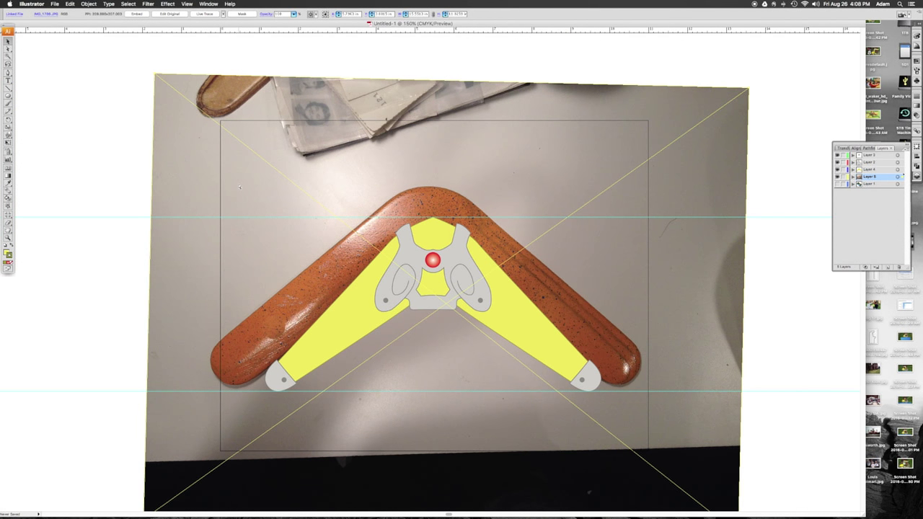
{"action": "key", "text": "super+a"}
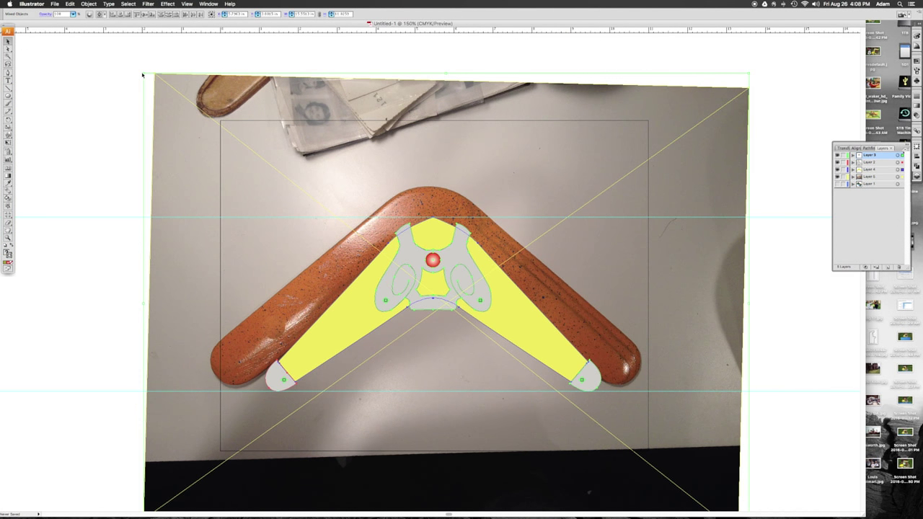
{"action": "left_click_drag", "start_coordinate": [144, 74], "coordinate": [153, 99]}
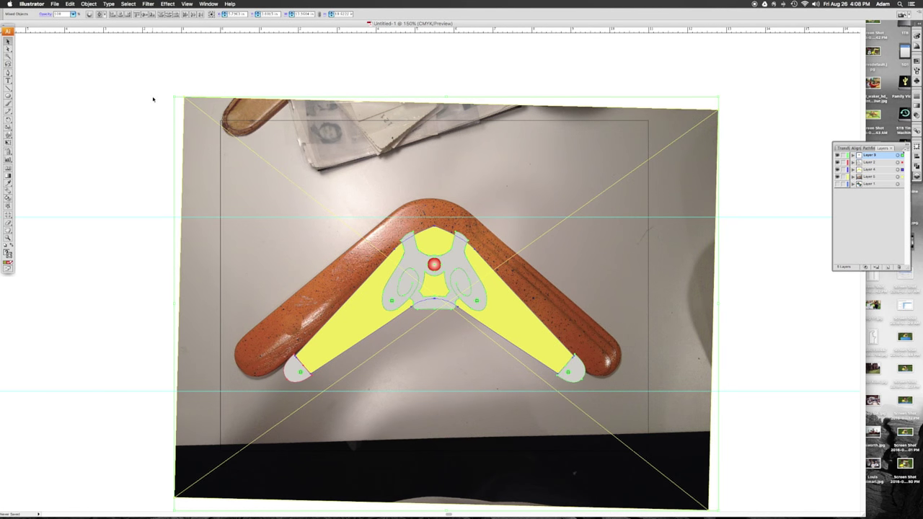
{"action": "left_click_drag", "start_coordinate": [306, 169], "coordinate": [315, 171]}
{"action": "left_click", "coordinate": [844, 177]}
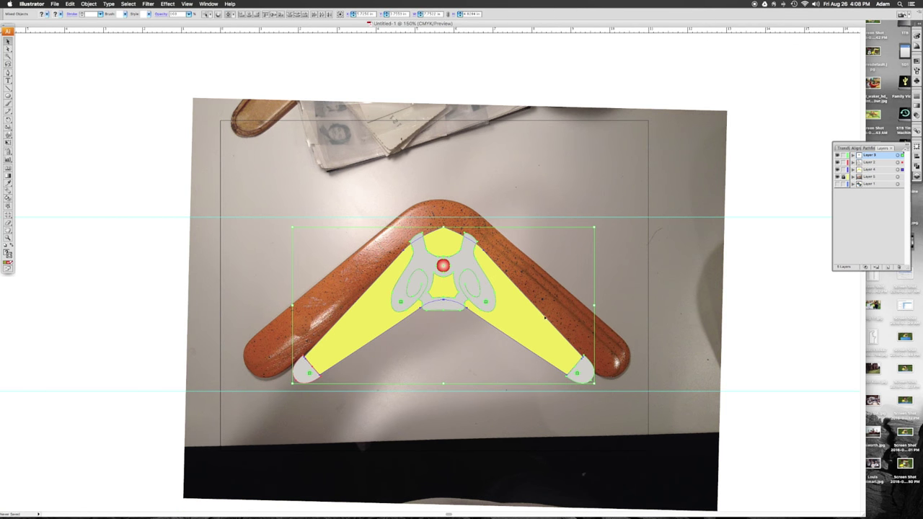
Step: Move the artwork so its right end cap meets the photo's right tip and enlarge it to the real boomerang's width
{"action": "left_click_drag", "start_coordinate": [584, 385], "coordinate": [614, 375]}
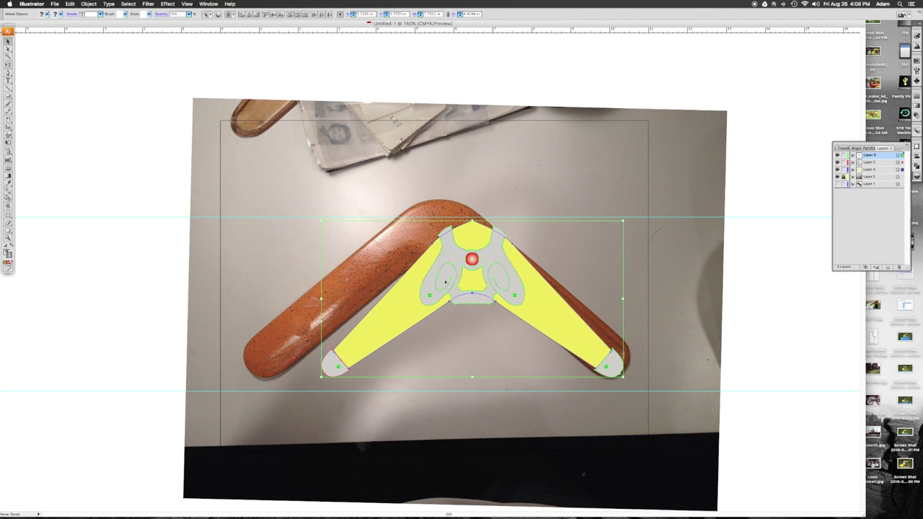
{"action": "left_click_drag", "start_coordinate": [320, 221], "coordinate": [247, 180]}
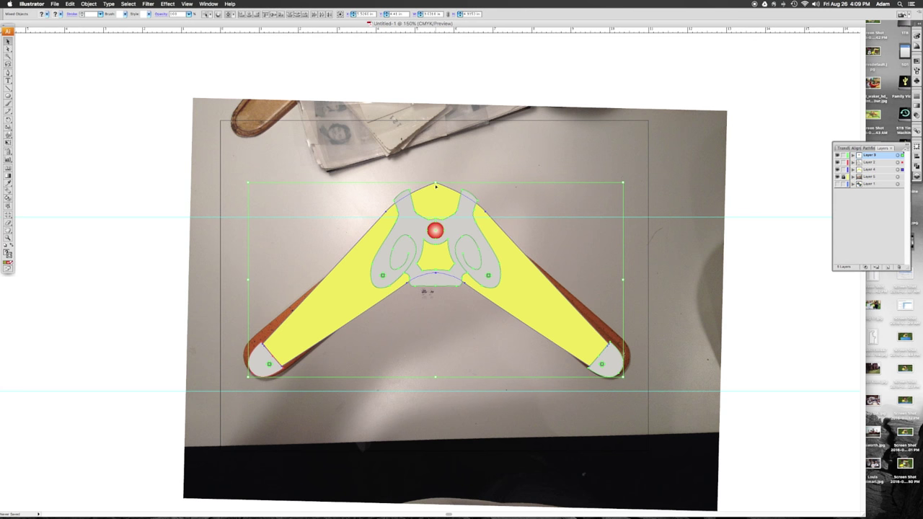
{"action": "scroll", "coordinate": [437, 192], "scroll_direction": "right", "scroll_amount": 1}
{"action": "mouse_move", "coordinate": [443, 204]}
{"action": "left_mouse_down"}
{"action": "mouse_move", "coordinate": [233, 198]}
{"action": "mouse_move", "coordinate": [442, 210]}
{"action": "mouse_move", "coordinate": [431, 211]}
{"action": "left_mouse_up"}
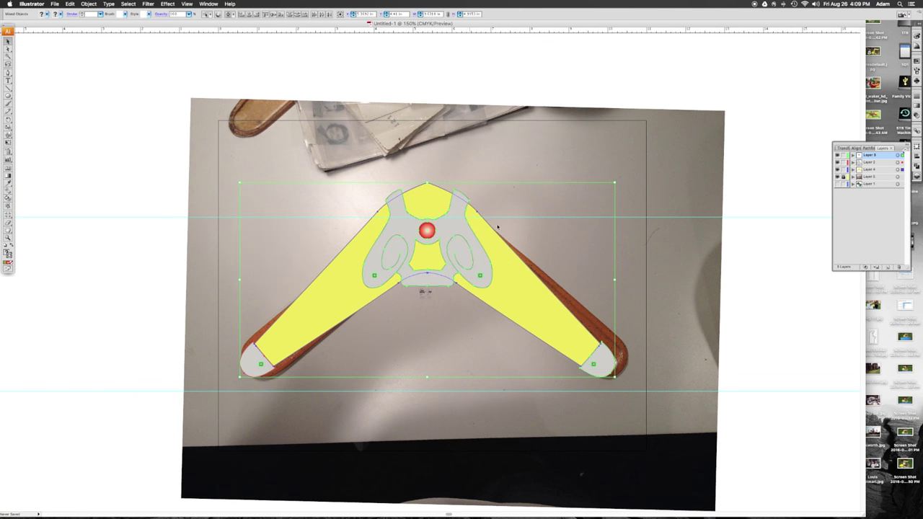
{"action": "left_click_drag", "start_coordinate": [614, 279], "coordinate": [627, 279]}
{"action": "left_click_drag", "start_coordinate": [628, 279], "coordinate": [628, 279]}
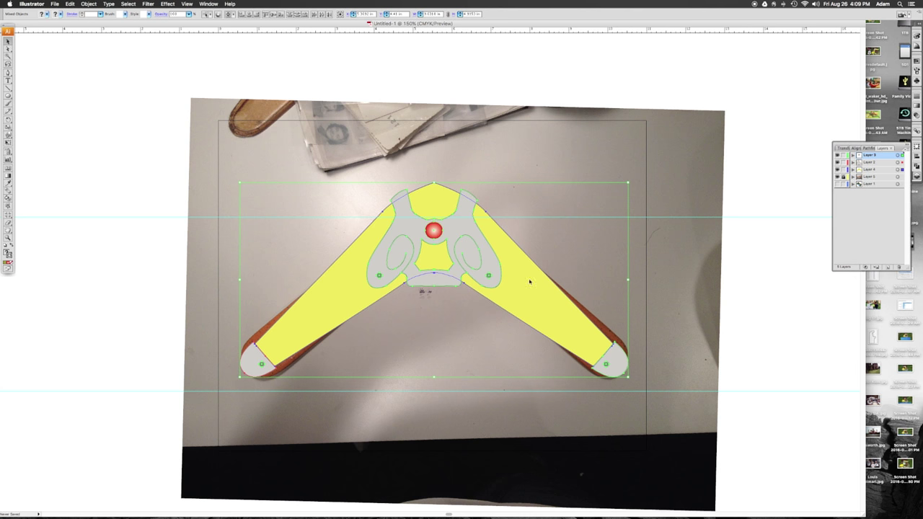
{"action": "left_click", "coordinate": [242, 283]}
{"action": "key", "text": "super+z"}
{"action": "key", "text": "super+z"}
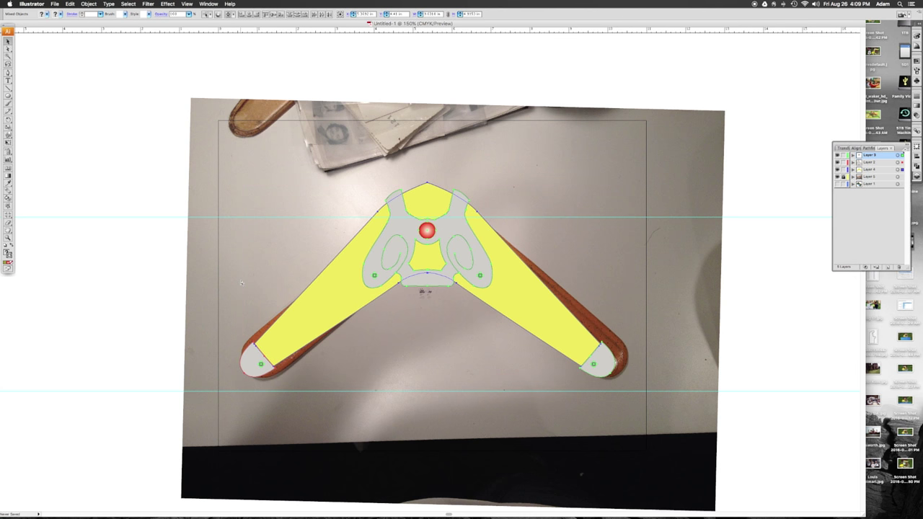
Step: Set a duplicate of the artwork beside the photo and widen the artwork over the photo to reach both boomerang tips
{"action": "left_click_drag", "start_coordinate": [382, 341], "coordinate": [545, 347]}
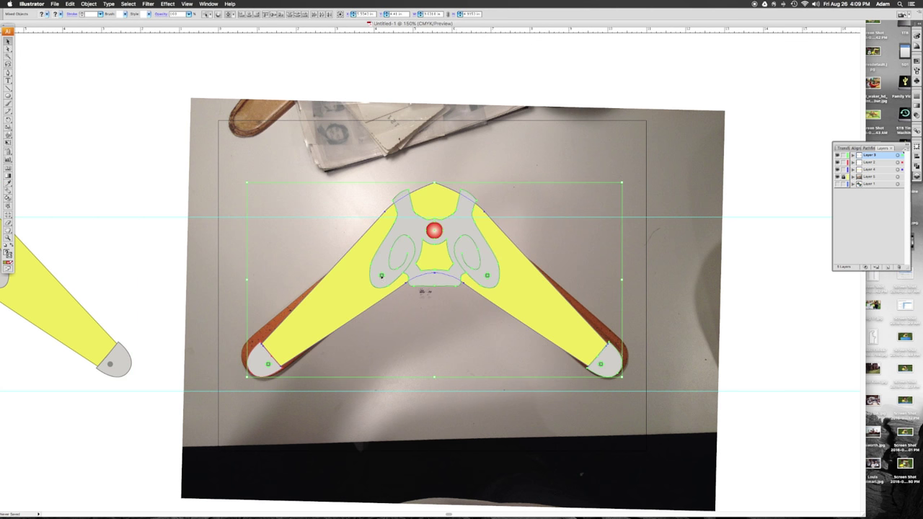
{"action": "left_click_drag", "start_coordinate": [247, 282], "coordinate": [241, 278]}
{"action": "left_click_drag", "start_coordinate": [621, 280], "coordinate": [629, 280]}
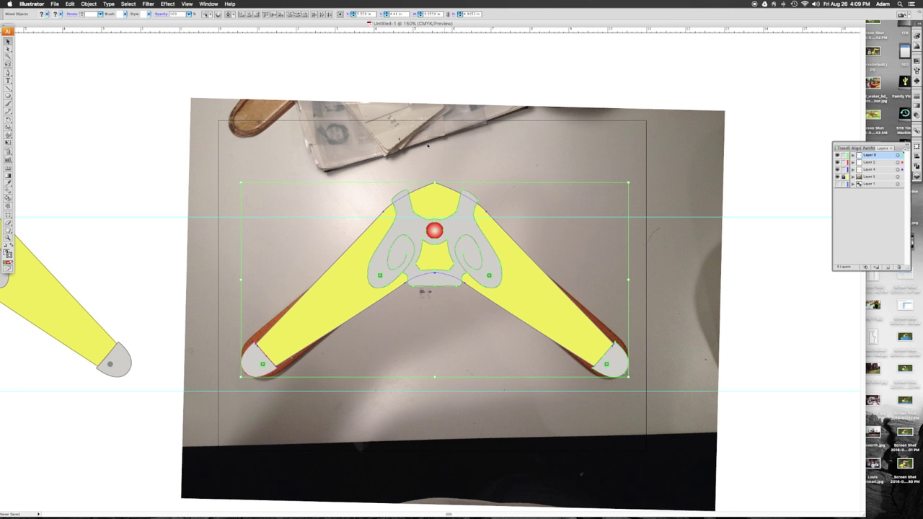
Step: Reduce the height of the whole artwork so its peak sits closer to the top curve of the photographed boomerang
{"action": "left_click", "coordinate": [434, 187]}
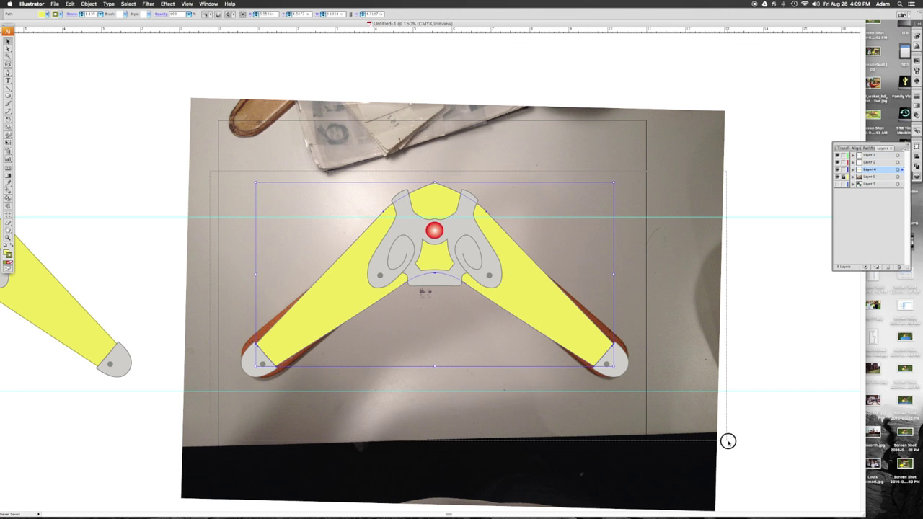
{"action": "left_click", "coordinate": [453, 195]}
{"action": "mouse_move", "coordinate": [434, 182]}
{"action": "left_mouse_down"}
{"action": "mouse_move", "coordinate": [434, 215]}
{"action": "mouse_move", "coordinate": [436, 196]}
{"action": "left_mouse_up"}
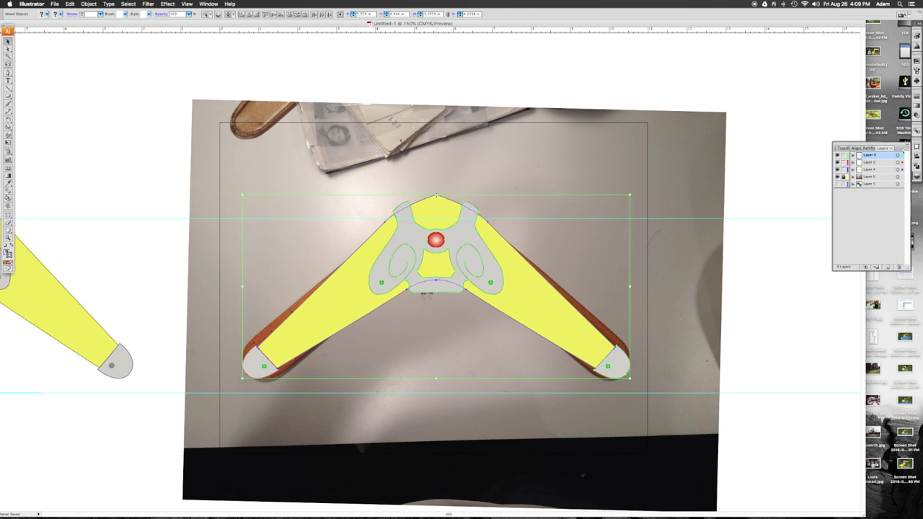
{"action": "left_click", "coordinate": [438, 326]}
Step: Lower the yellow body's opacity so the photo shows through it
{"action": "left_click", "coordinate": [262, 349]}
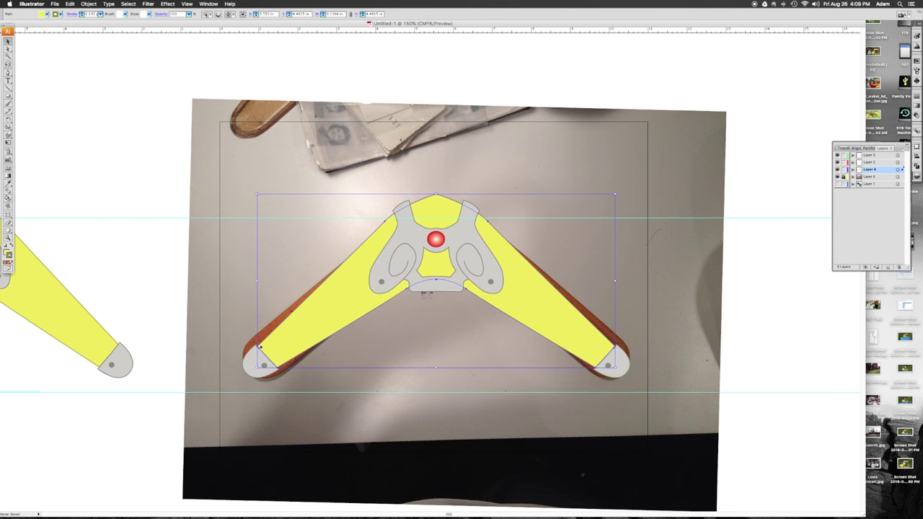
{"action": "left_click", "coordinate": [226, 340]}
{"action": "key", "text": "super+equal"}
{"action": "key", "text": "super+equal"}
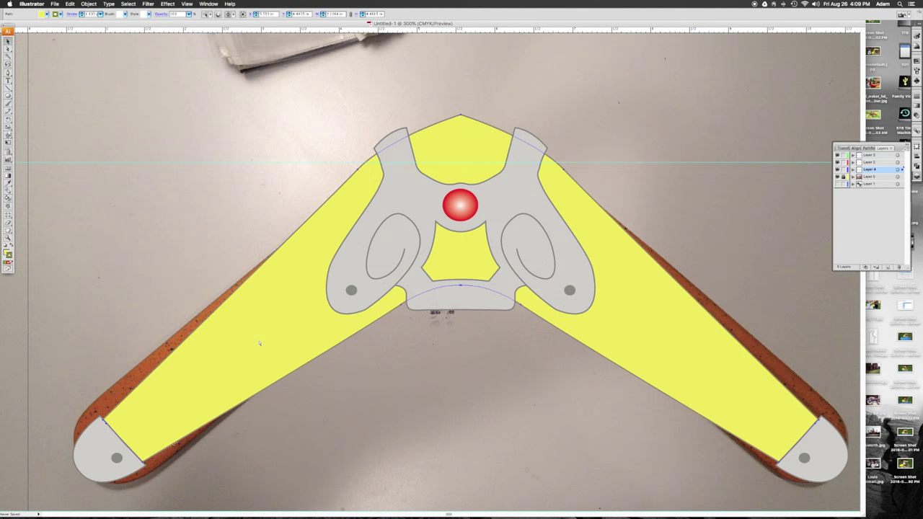
{"action": "left_click", "coordinate": [272, 343]}
{"action": "left_click", "coordinate": [437, 394]}
{"action": "left_click", "coordinate": [257, 316]}
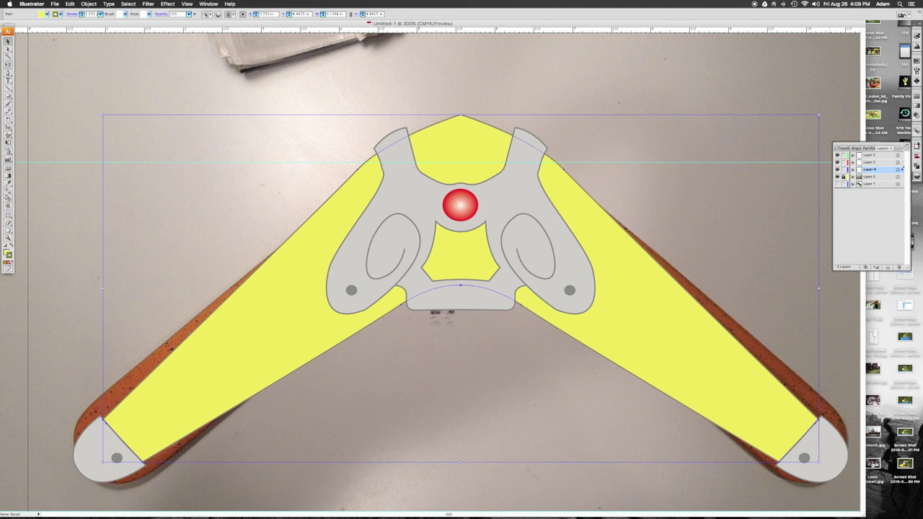
{"action": "left_click", "coordinate": [916, 115]}
{"action": "left_click_drag", "start_coordinate": [900, 106], "coordinate": [878, 115]}
{"action": "left_click", "coordinate": [521, 59]}
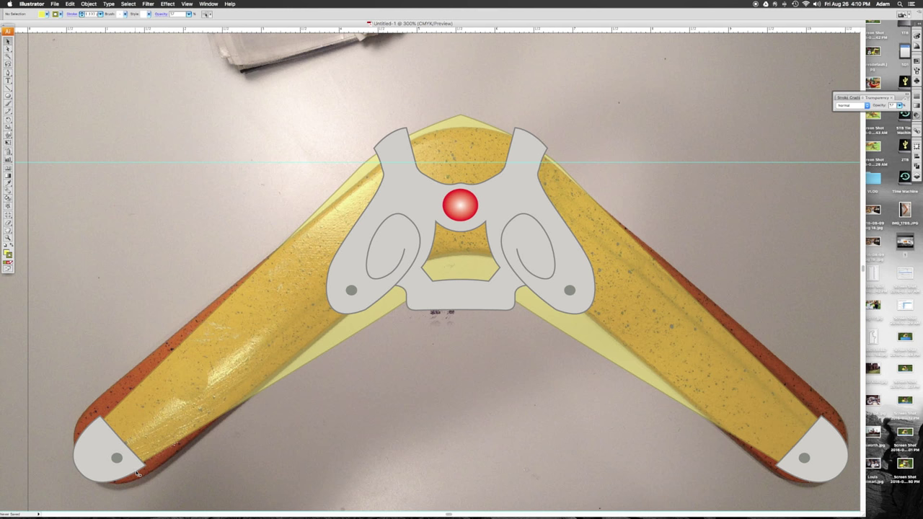
Step: Move the left end cap's corner points and adjust its curve handle to follow the photographed boomerang's left tip
{"action": "left_click", "coordinate": [129, 461]}
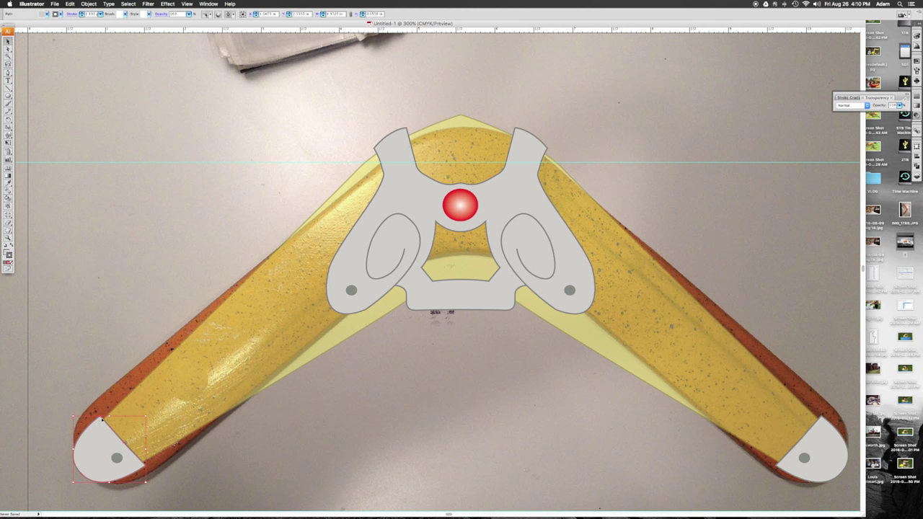
{"action": "left_click", "coordinate": [9, 49]}
{"action": "left_click", "coordinate": [99, 375]}
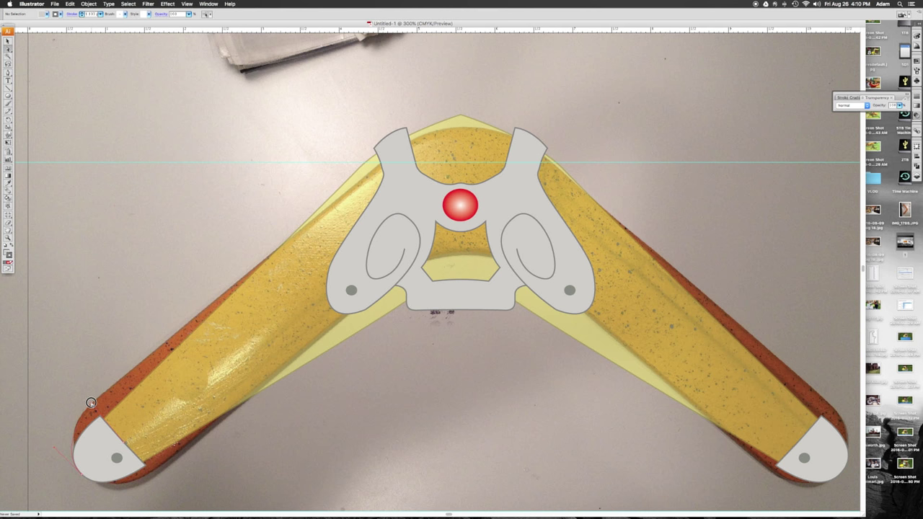
{"action": "left_click", "coordinate": [91, 404]}
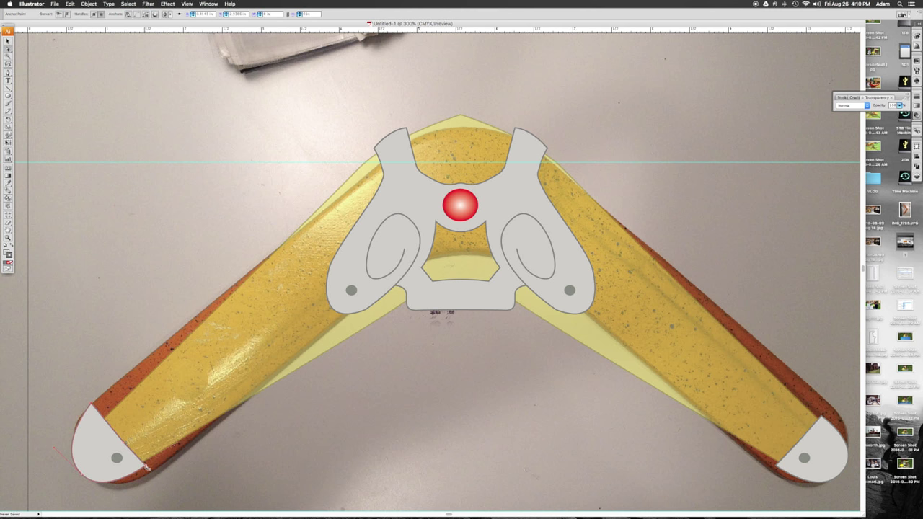
{"action": "left_click", "coordinate": [151, 472]}
{"action": "left_click_drag", "start_coordinate": [54, 449], "coordinate": [55, 439]}
{"action": "left_click", "coordinate": [74, 443]}
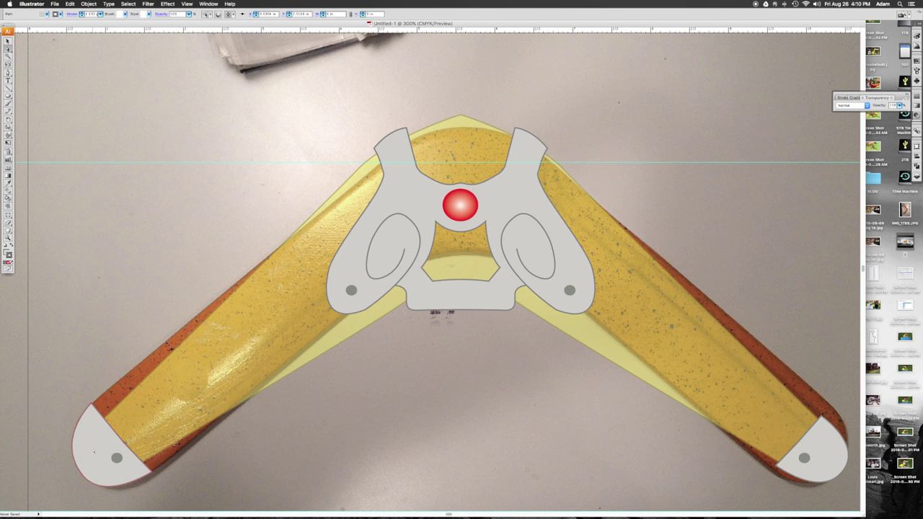
Step: Remove the left end cap's fill and refine its outer curve against the photo's rounded tip
{"action": "left_click", "coordinate": [6, 253]}
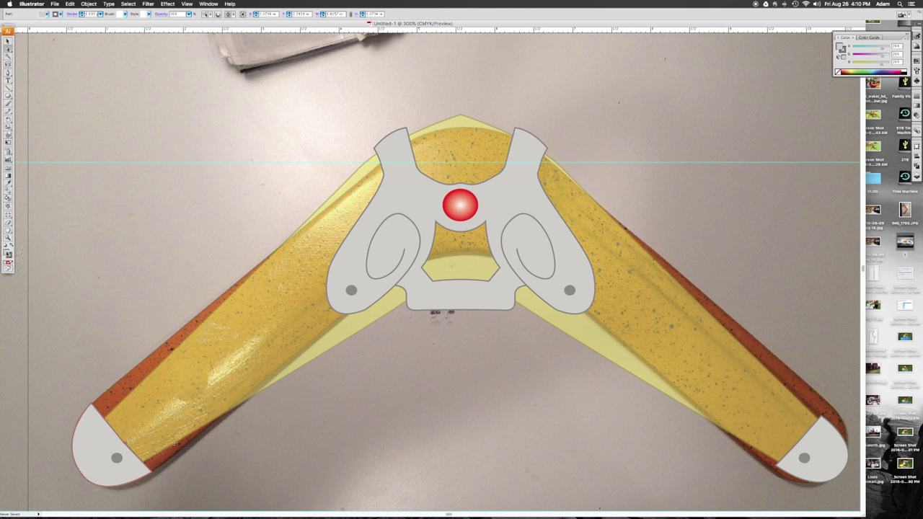
{"action": "left_click", "coordinate": [9, 263]}
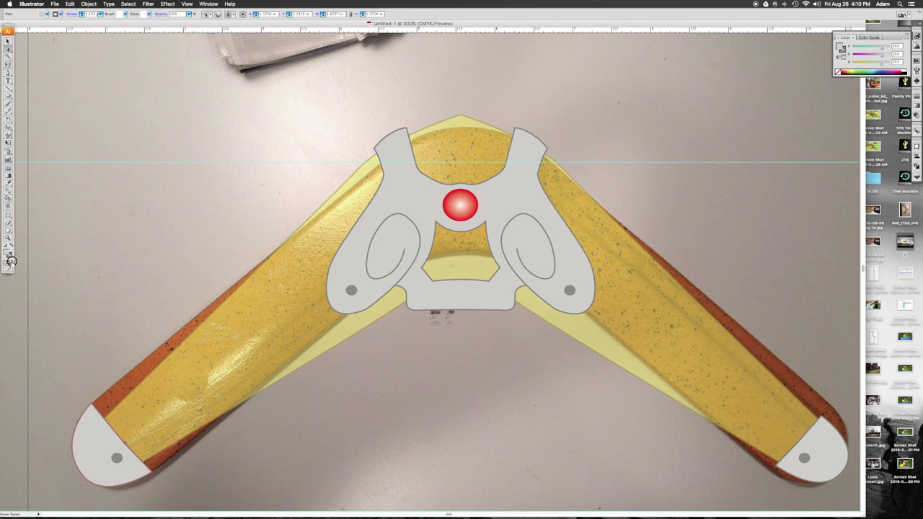
{"action": "left_click", "coordinate": [82, 478]}
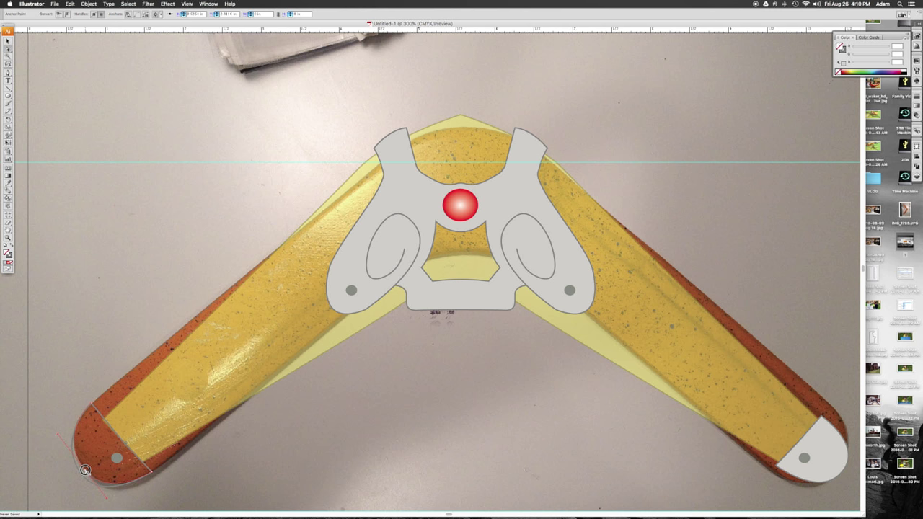
{"action": "left_click_drag", "start_coordinate": [85, 470], "coordinate": [87, 472]}
{"action": "key", "text": "super+z"}
{"action": "key", "text": "super+shift+a"}
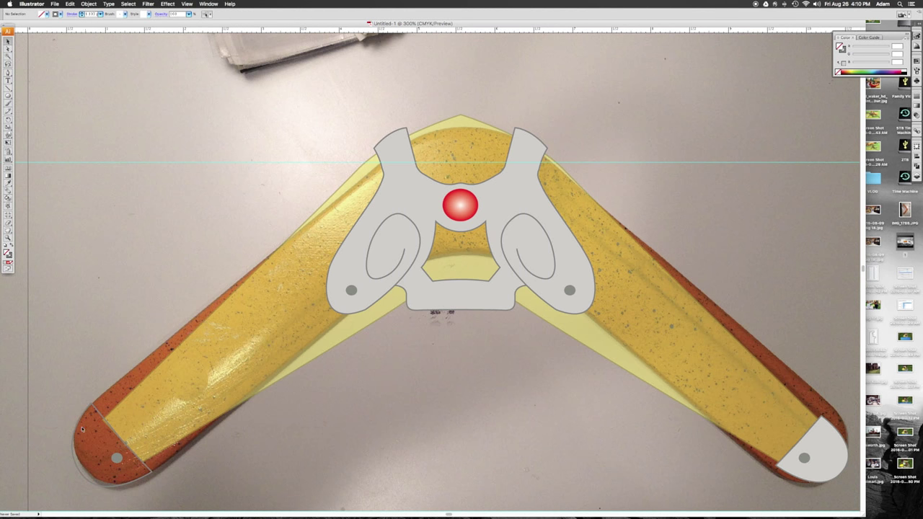
{"action": "left_click_drag", "start_coordinate": [78, 424], "coordinate": [75, 434]}
Step: Reshape the yellow body's left arm and peak to follow the photographed boomerang's edges and meet the left end cap
{"action": "scroll", "coordinate": [78, 433], "scroll_direction": "down", "scroll_amount": 1}
{"action": "left_click_drag", "start_coordinate": [138, 441], "coordinate": [156, 447]}
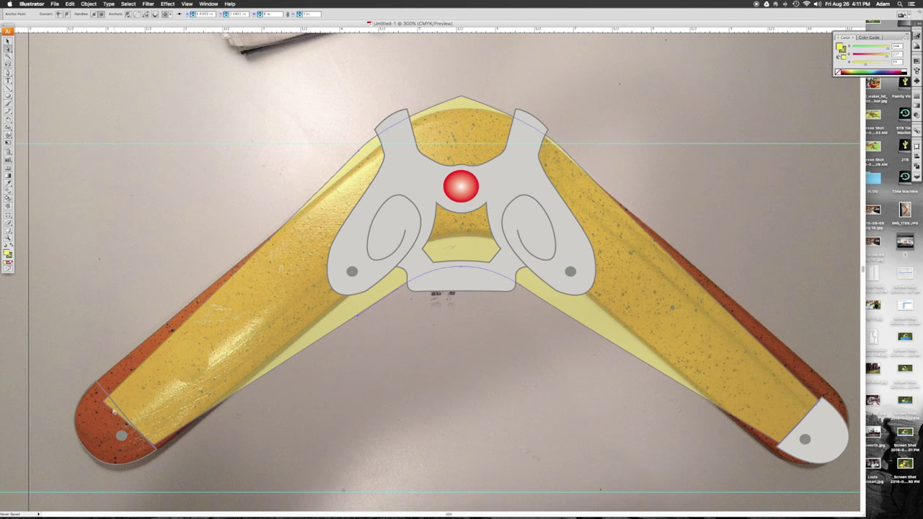
{"action": "left_click_drag", "start_coordinate": [106, 401], "coordinate": [99, 385]}
{"action": "scroll", "coordinate": [101, 388], "scroll_direction": "left", "scroll_amount": 1}
{"action": "left_click_drag", "start_coordinate": [469, 95], "coordinate": [469, 101]}
{"action": "left_click_drag", "start_coordinate": [324, 330], "coordinate": [310, 318]}
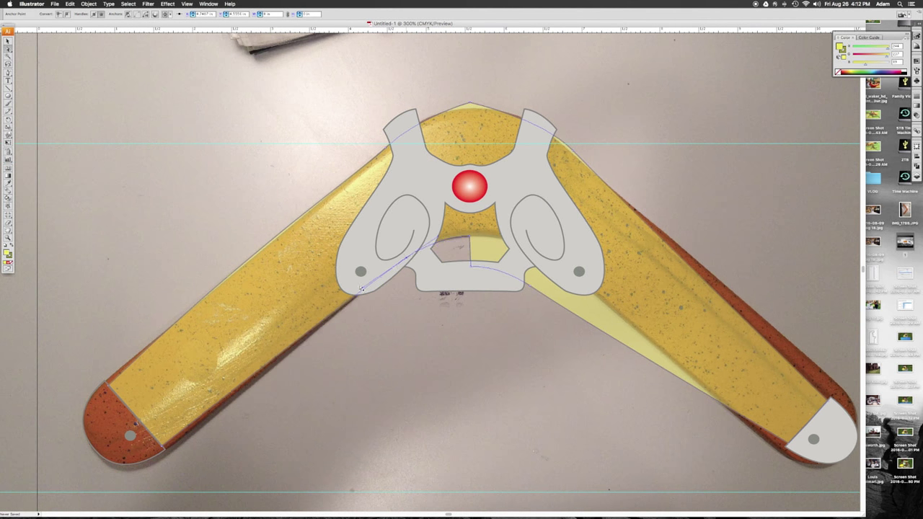
Step: Resize the grey centre plate to fit over the bend of the reshaped yellow body
{"action": "left_click", "coordinate": [242, 257]}
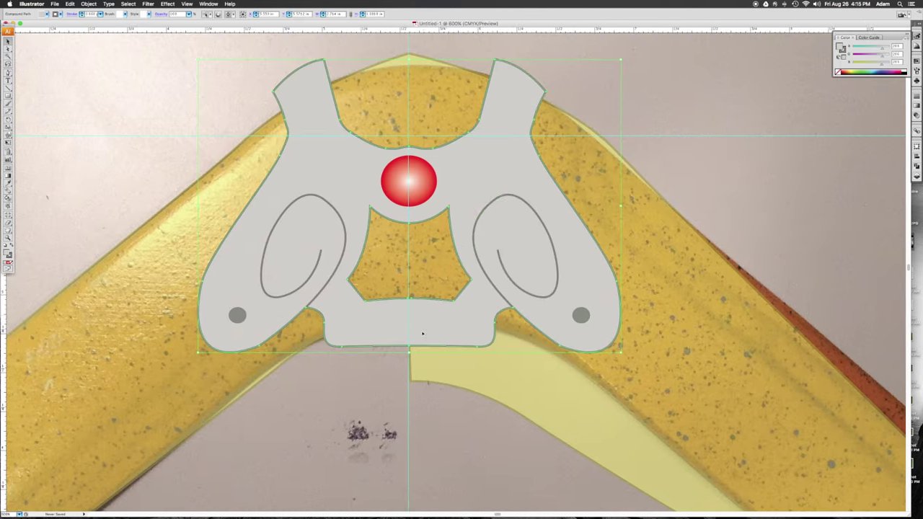
{"action": "left_click_drag", "start_coordinate": [406, 351], "coordinate": [457, 324]}
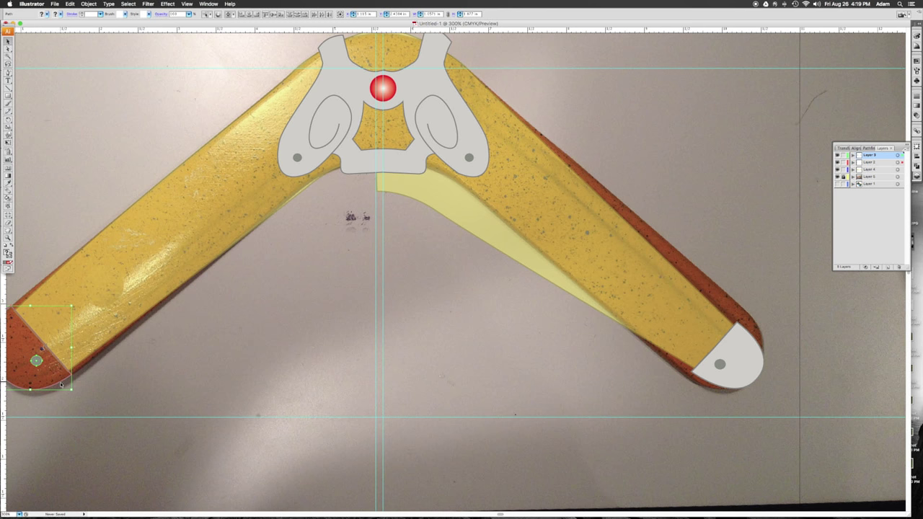
Step: Reshape the right end cap and the yellow body's right arm to follow the photographed boomerang's tip and edges
{"action": "left_click", "coordinate": [745, 375]}
{"action": "left_click_drag", "start_coordinate": [694, 364], "coordinate": [683, 370]}
{"action": "left_click_drag", "start_coordinate": [734, 322], "coordinate": [740, 304]}
{"action": "left_click_drag", "start_coordinate": [377, 187], "coordinate": [383, 157]}
{"action": "left_click_drag", "start_coordinate": [433, 204], "coordinate": [474, 190]}
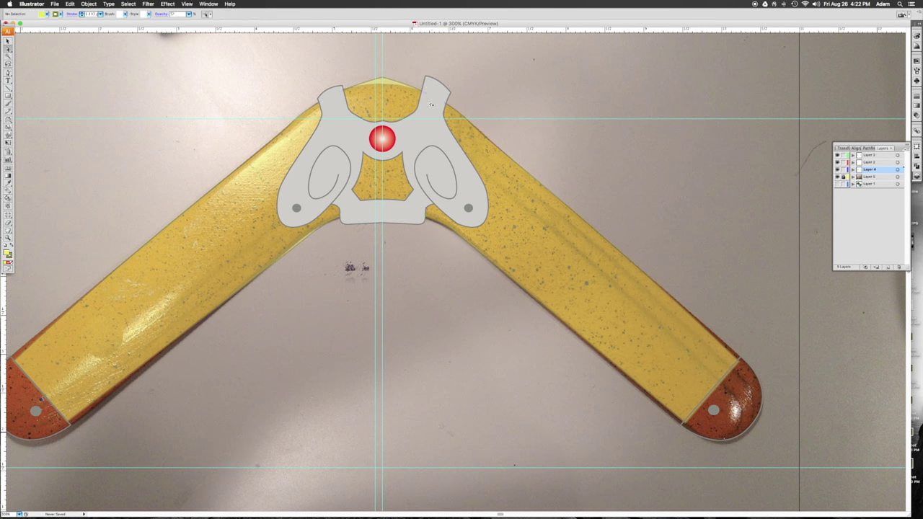
Step: Mirror a copy of the grey centre plate's left half with its oval and dot details
{"action": "left_click", "coordinate": [403, 153]}
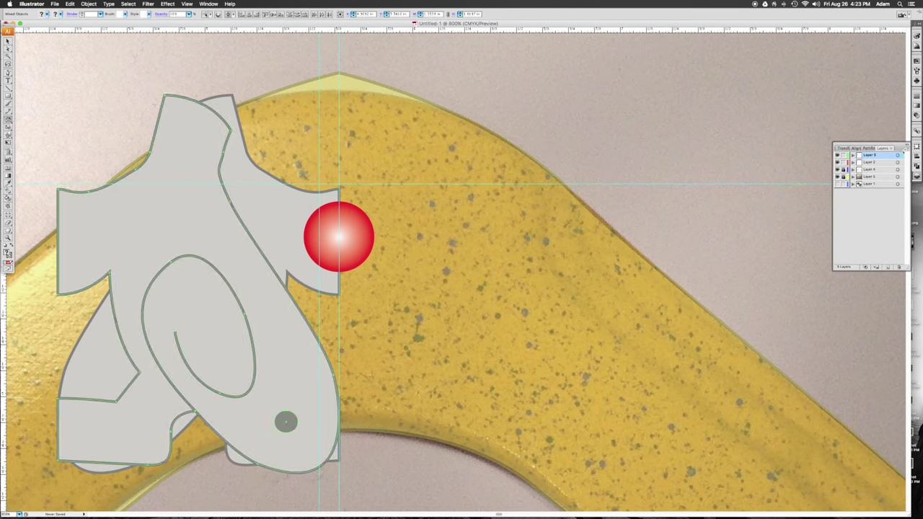